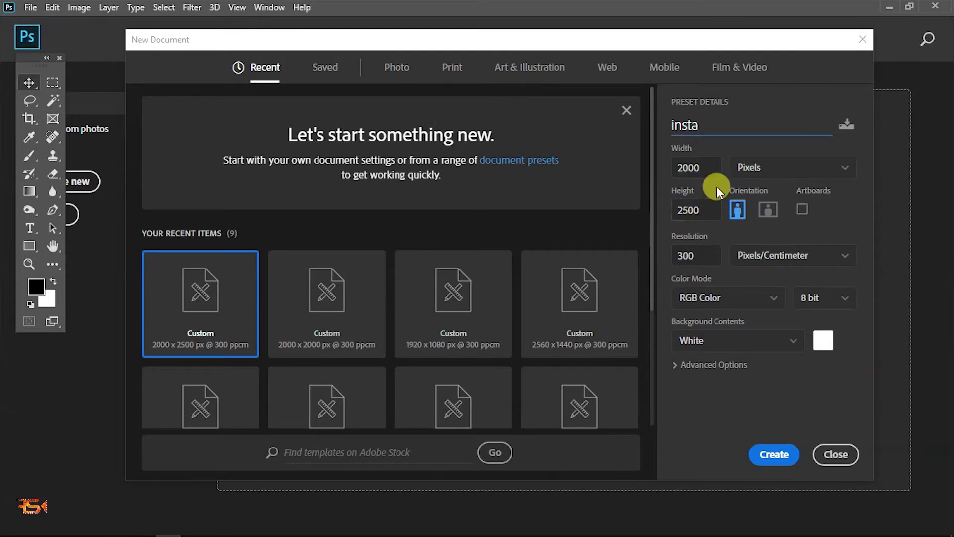
Create a document named "insta", 2000 by 2500 pixels at 300 pixels/centimeter, with RGB color and a white background.
click(705, 209)
click(683, 169)
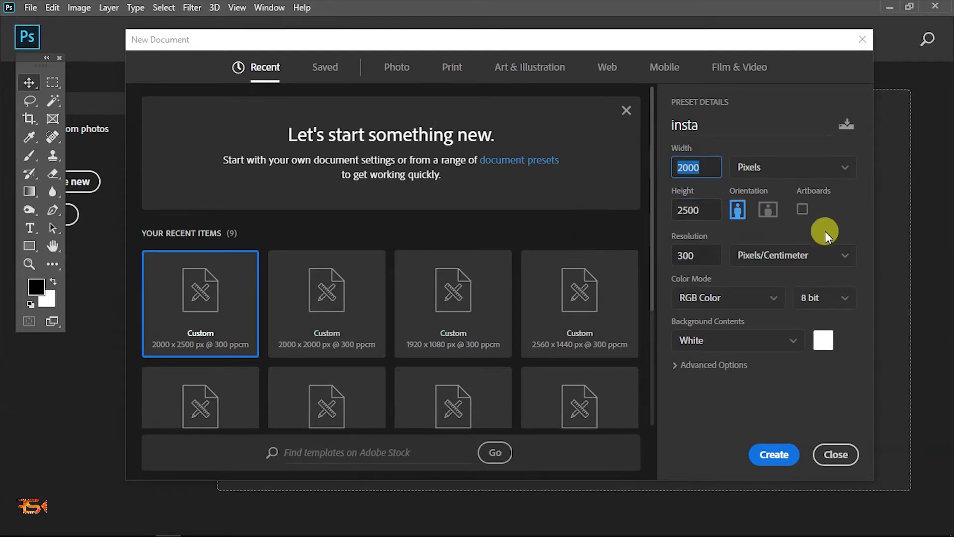
click(694, 255)
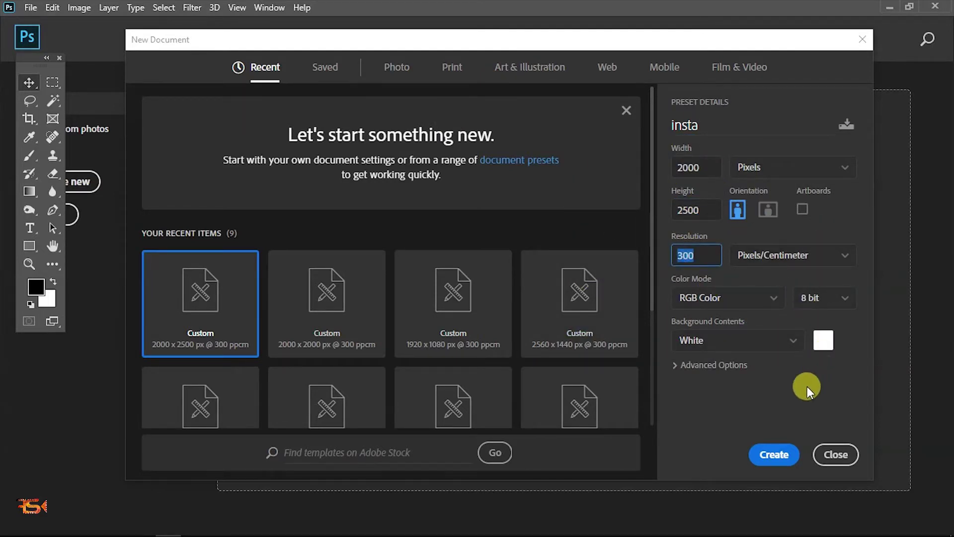
click(774, 454)
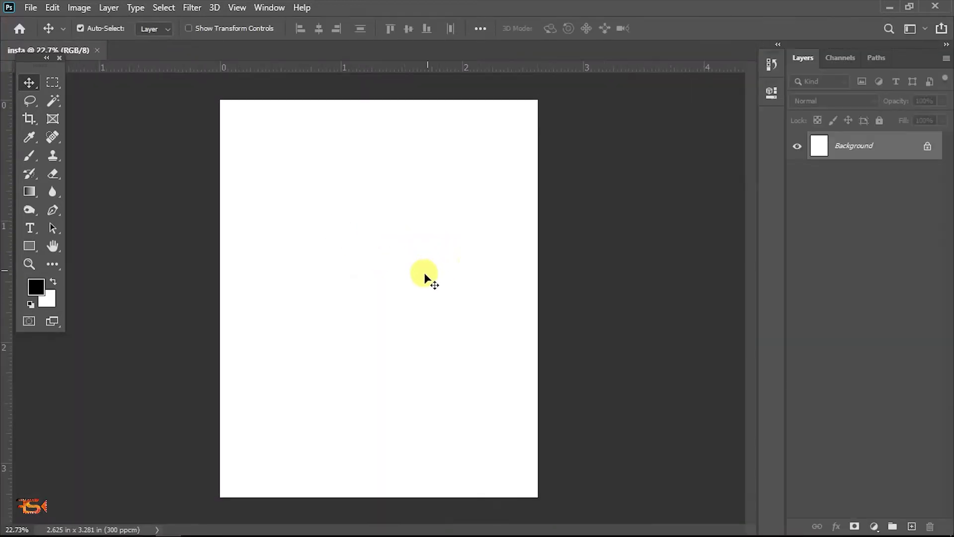
Switch to the full-screen view with the menu bar and hide the rulers.
key(f)
drag(424, 284, 366, 296)
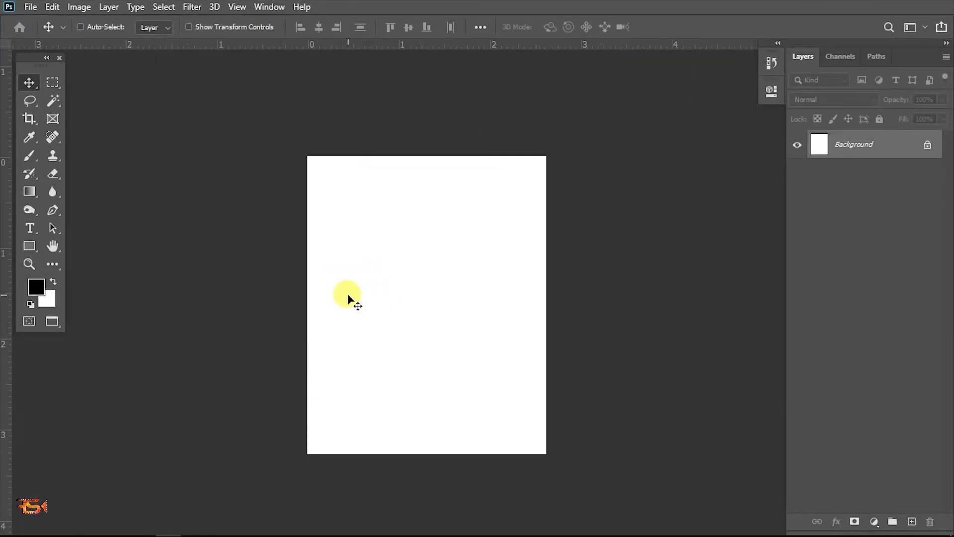
key(ctrl+r)
key(ctrl+minus)
key(ctrl+plus)
key(ctrl+plus)
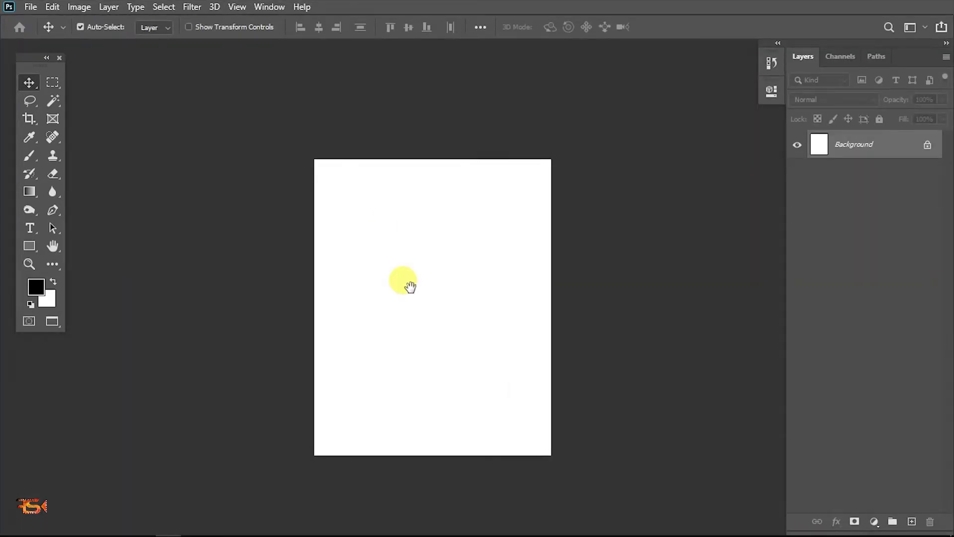
Add a Solid Color fill layer in a muted orange-brown with a hue of 30°.
click(874, 521)
click(872, 280)
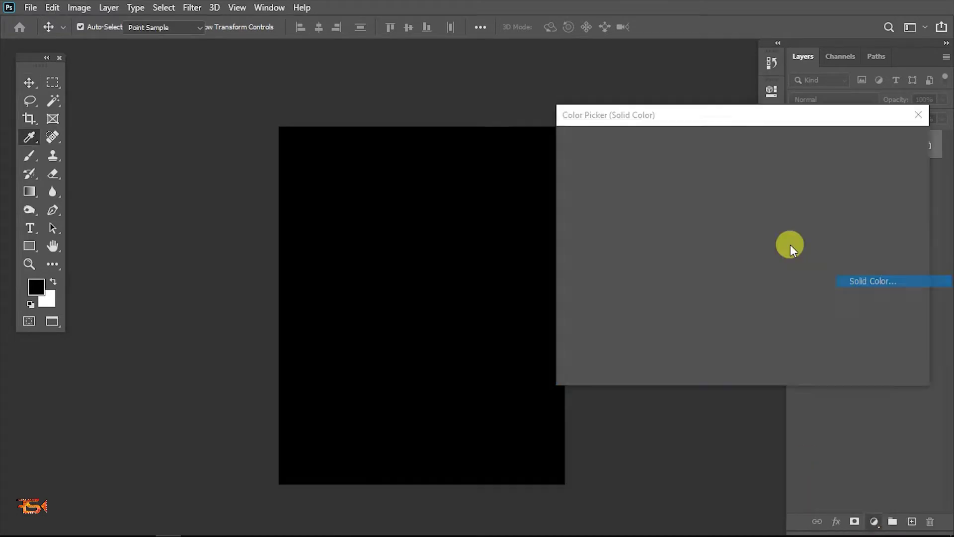
click(756, 312)
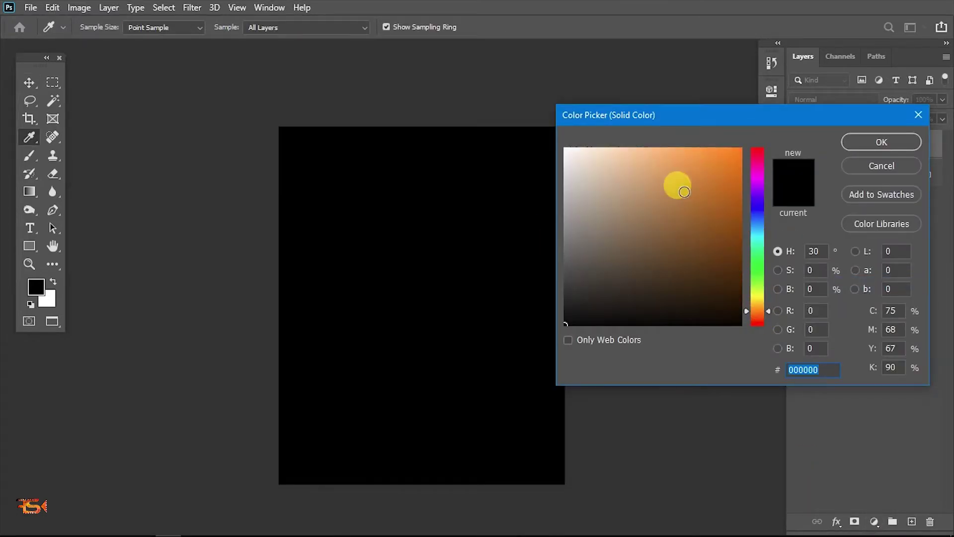
click(678, 186)
click(881, 142)
scroll(453, 184, down, 4)
drag(410, 281, 345, 343)
scroll(387, 366, up, 3)
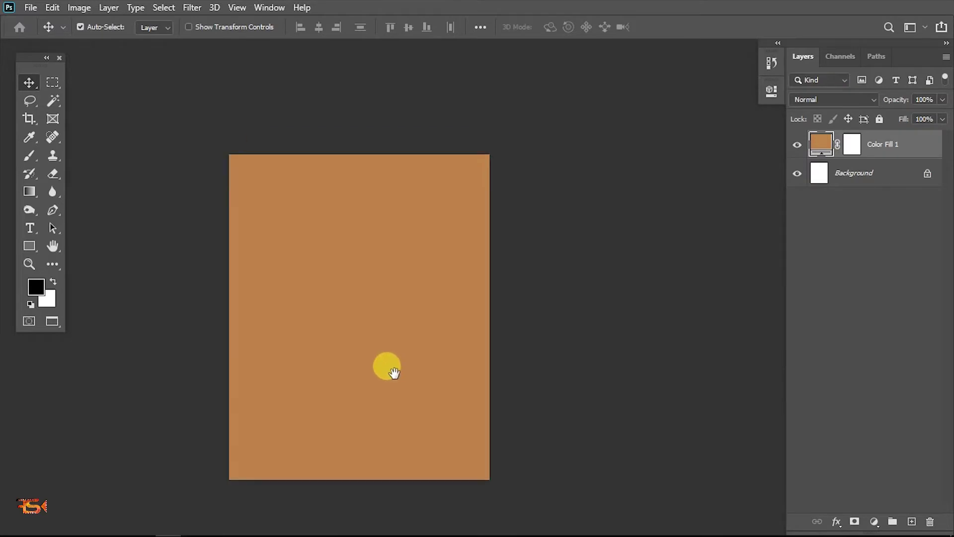
Switch to the Stocks 2 folder in File Explorer and place the Background image into the document.
key(alt+Tab)
key(alt+Tab)
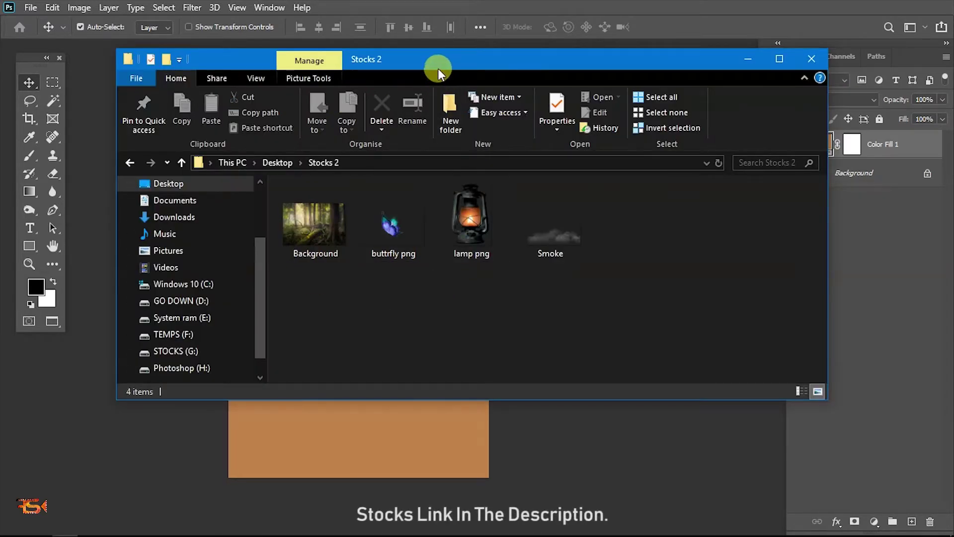
drag(437, 68, 807, 91)
drag(691, 249, 265, 324)
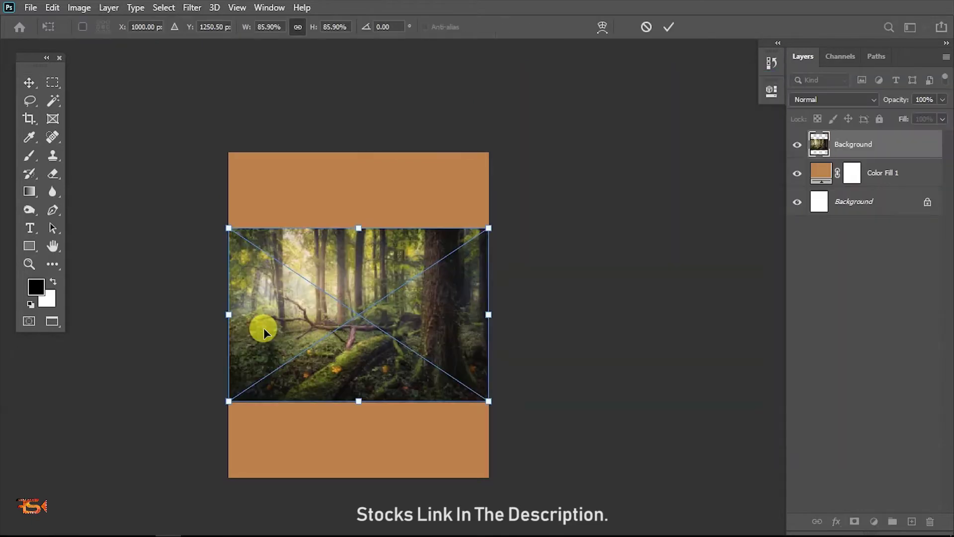
Enlarge the placed forest image and position it so it covers the whole canvas, with the excess width extending past the right edge.
drag(489, 400, 560, 449)
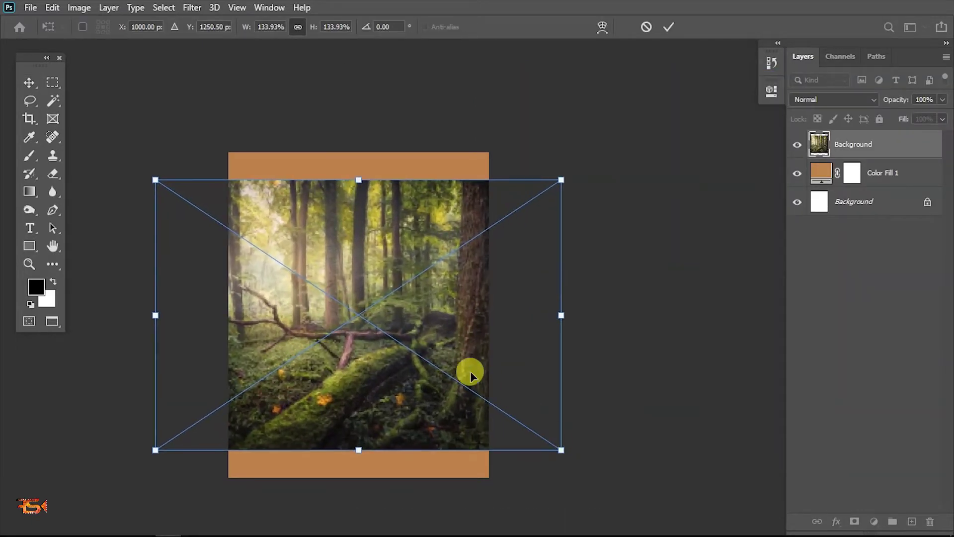
drag(469, 372, 535, 390)
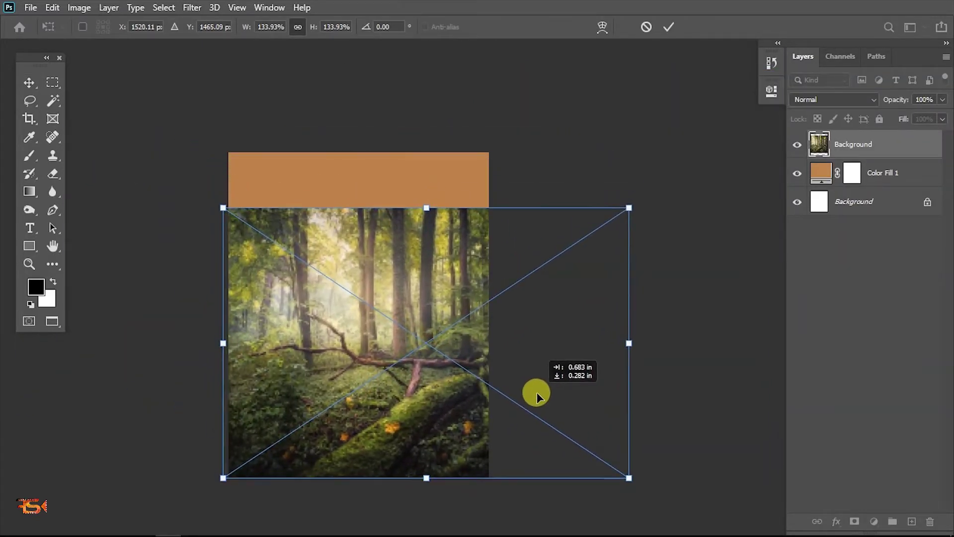
drag(494, 321, 440, 317)
drag(574, 205, 598, 190)
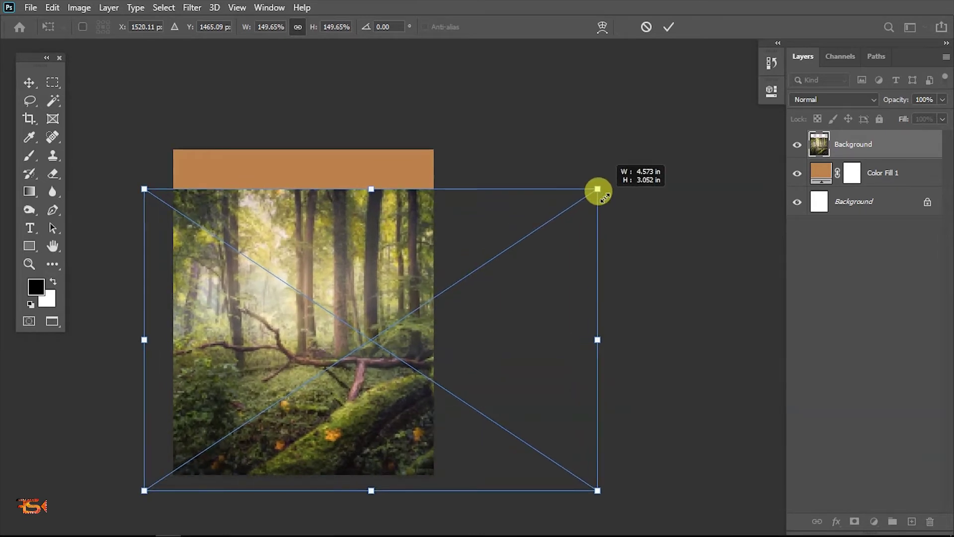
mouse_move(520, 344)
mouse_down()
mouse_move(546, 317)
mouse_move(529, 330)
mouse_up()
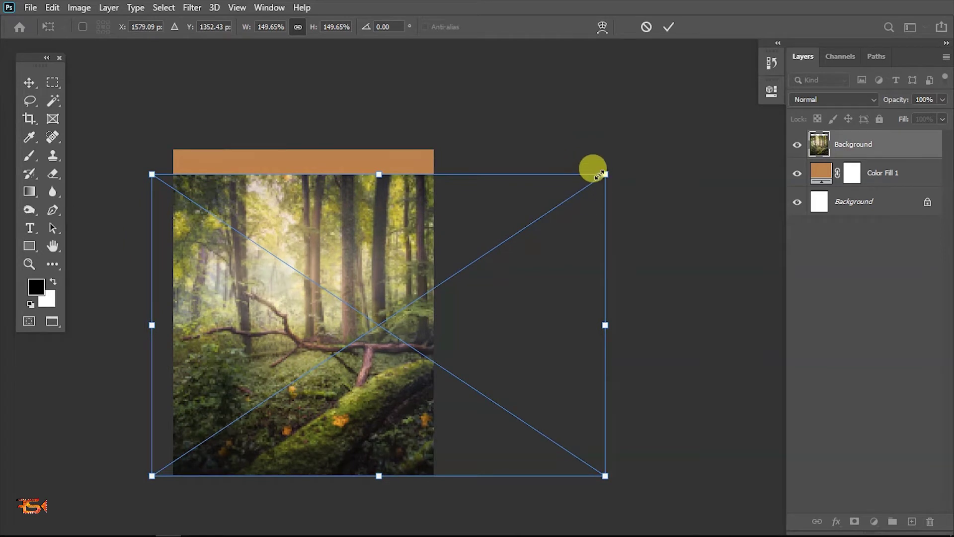
drag(599, 175, 625, 155)
drag(556, 263, 563, 260)
drag(632, 473, 641, 473)
key(Return)
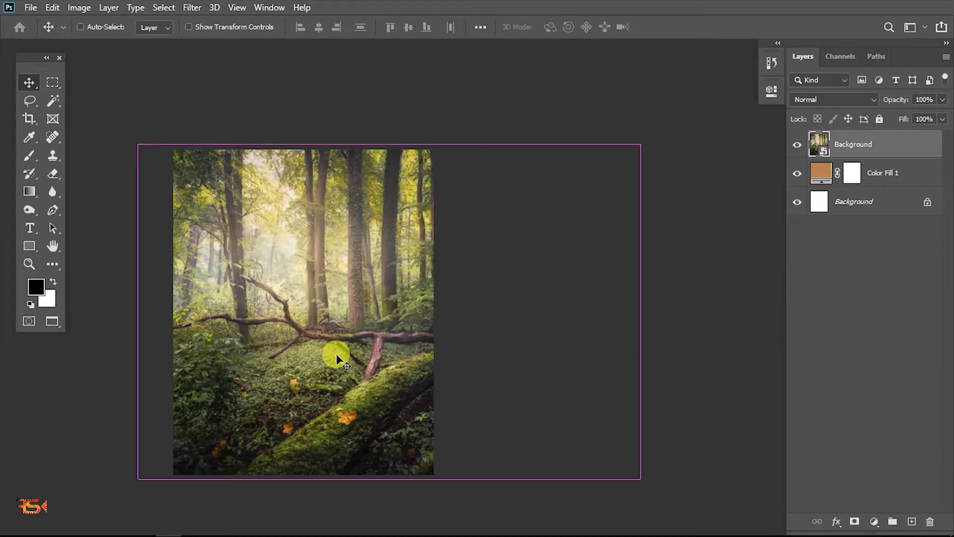
Nudge the forest image slightly downward and rasterize its layer.
drag(335, 353, 338, 357)
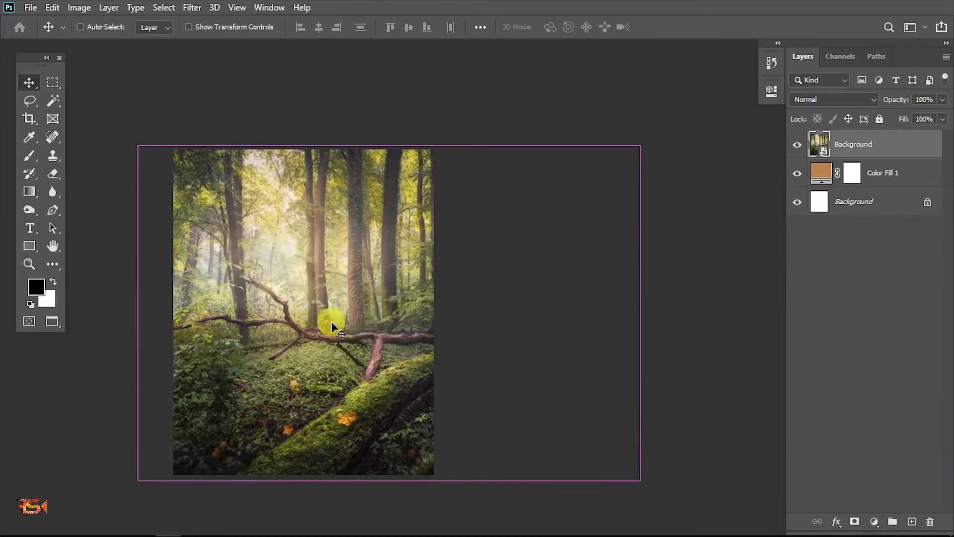
scroll(333, 325, down, 2)
drag(292, 312, 334, 312)
scroll(299, 350, up, 3)
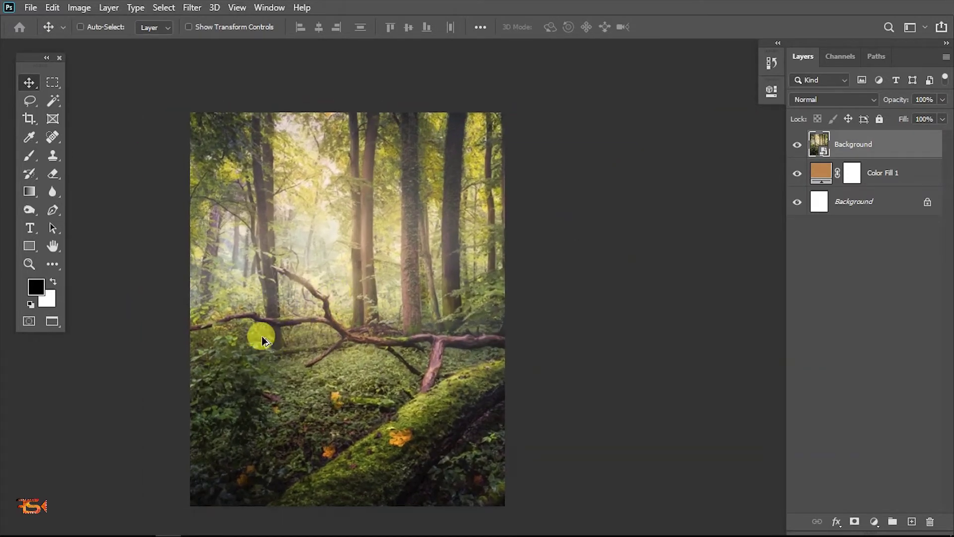
right_click(917, 155)
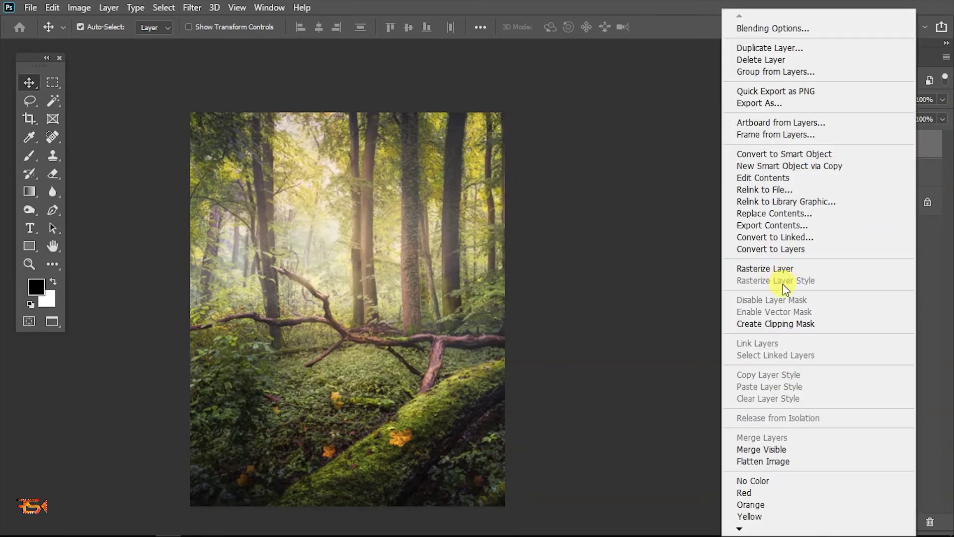
click(784, 269)
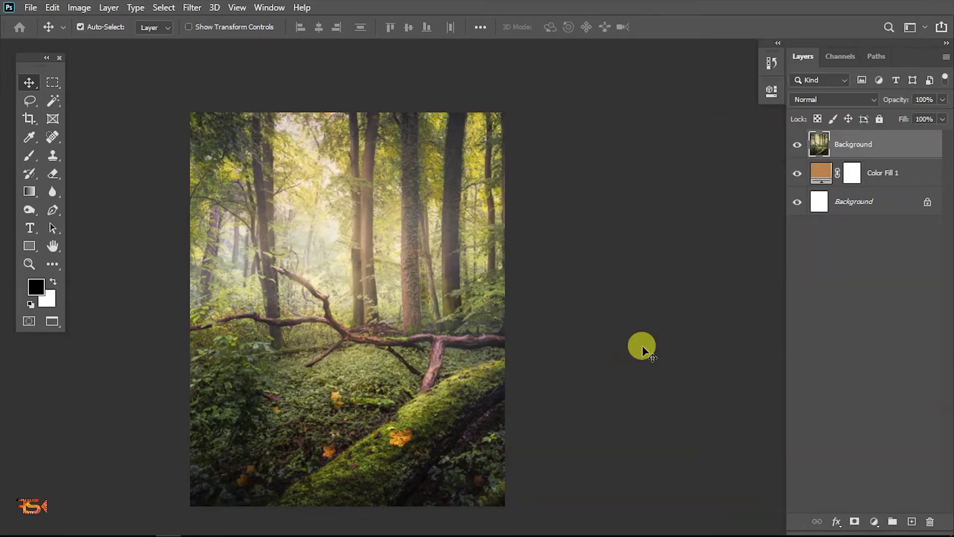
Apply Levels to the forest layer, raising the black input level slightly to deepen the shadows.
key(ctrl+l)
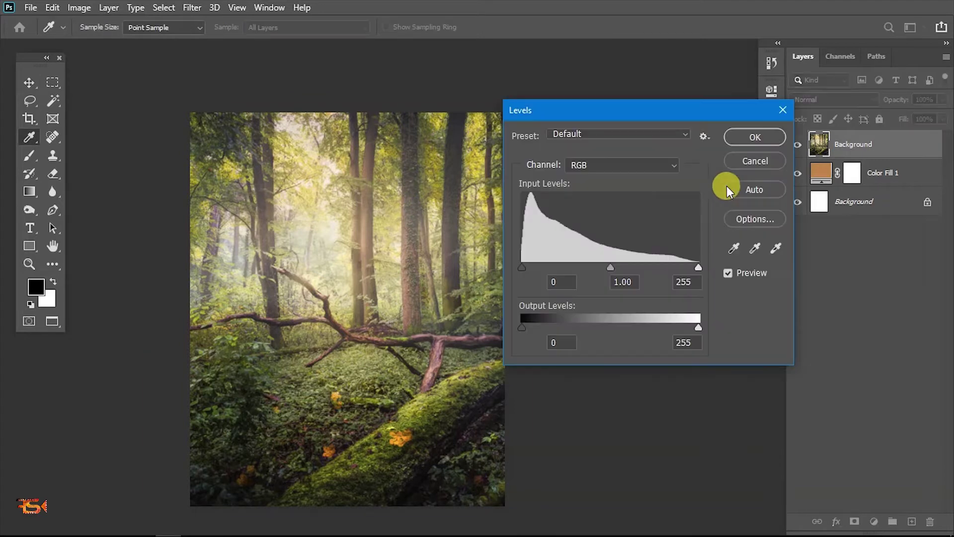
drag(526, 270, 531, 268)
click(754, 137)
scroll(404, 216, up, 4)
drag(303, 473, 317, 445)
scroll(323, 451, down, 5)
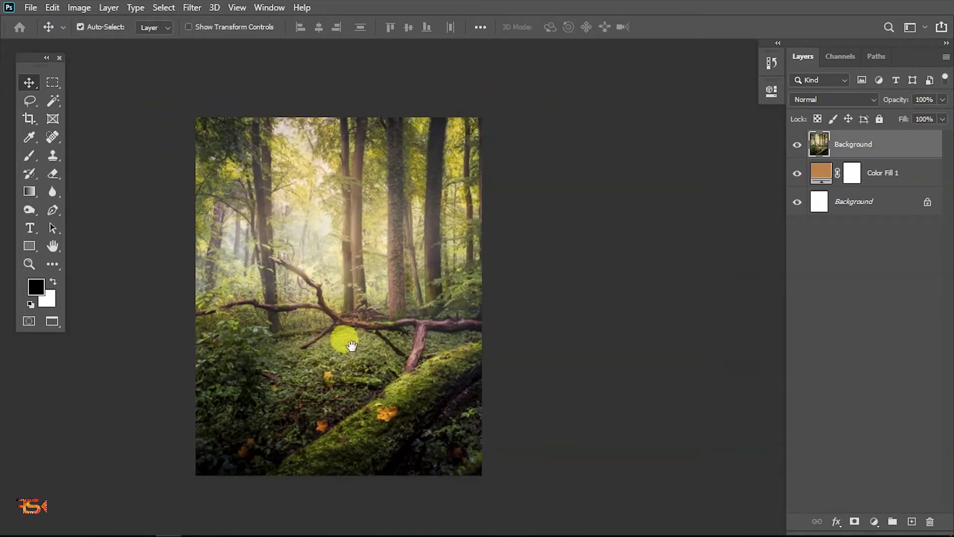
scroll(345, 343, up, 4)
Place the lamp png image from the Stocks 2 folder and scale it to about 1.98% near the fallen branch.
key(alt+Tab)
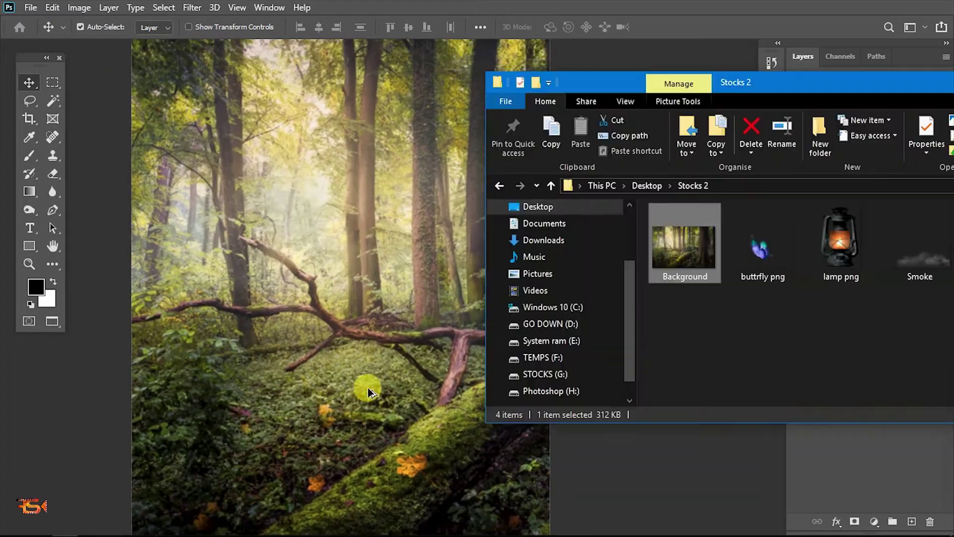
drag(838, 284, 460, 234)
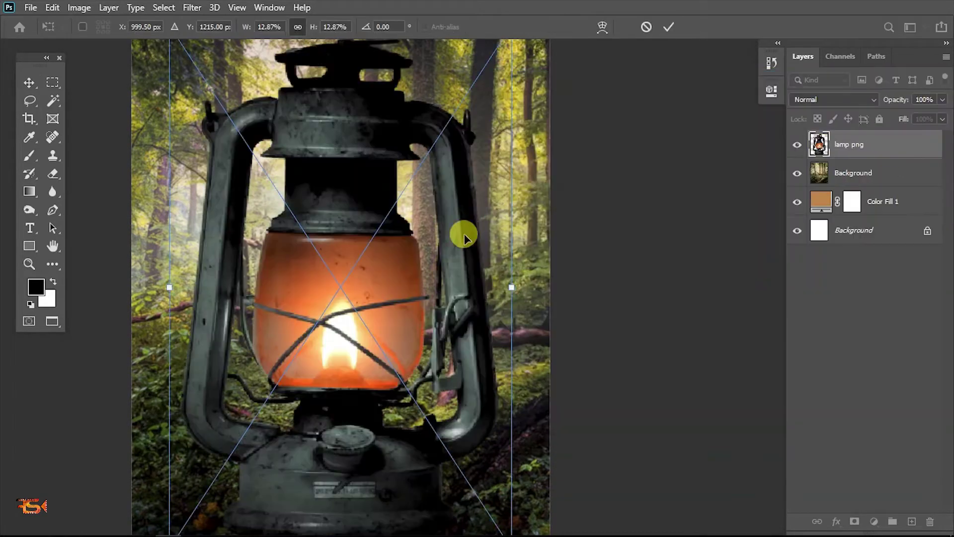
scroll(448, 223, down, 3)
drag(492, 129, 377, 341)
scroll(377, 341, up, 3)
drag(378, 254, 402, 312)
drag(432, 217, 426, 226)
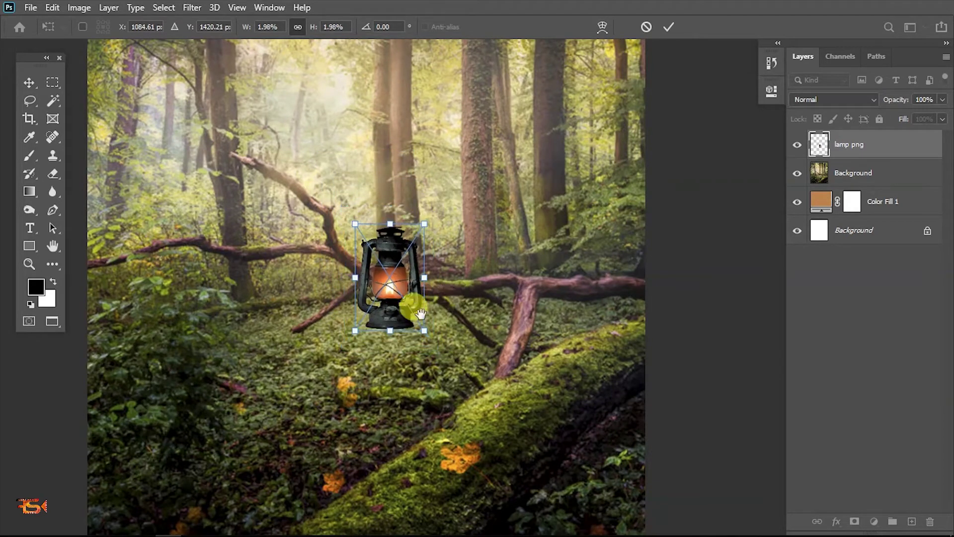
Shift the lamp slightly down and right to about X 1108, Y 1454 px and commit the placement.
scroll(412, 348, down, 2)
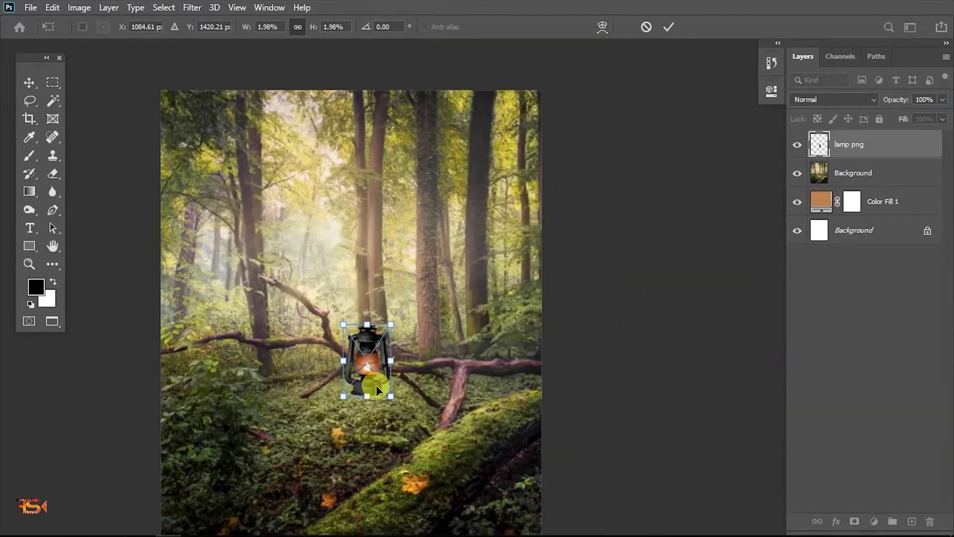
scroll(393, 343, up, 1)
drag(386, 306, 390, 374)
scroll(373, 337, down, 1)
scroll(383, 362, up, 1)
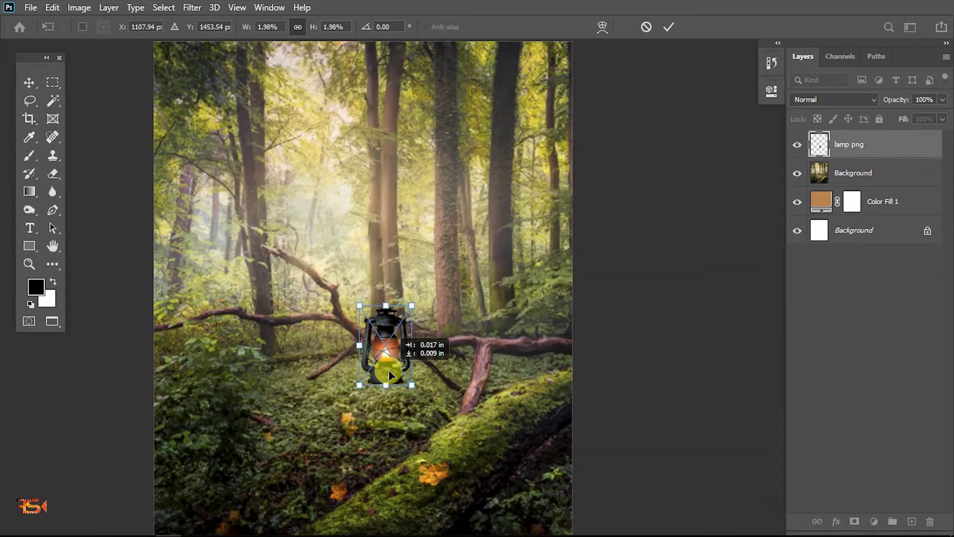
key(Return)
scroll(390, 373, down, 2)
scroll(384, 447, up, 3)
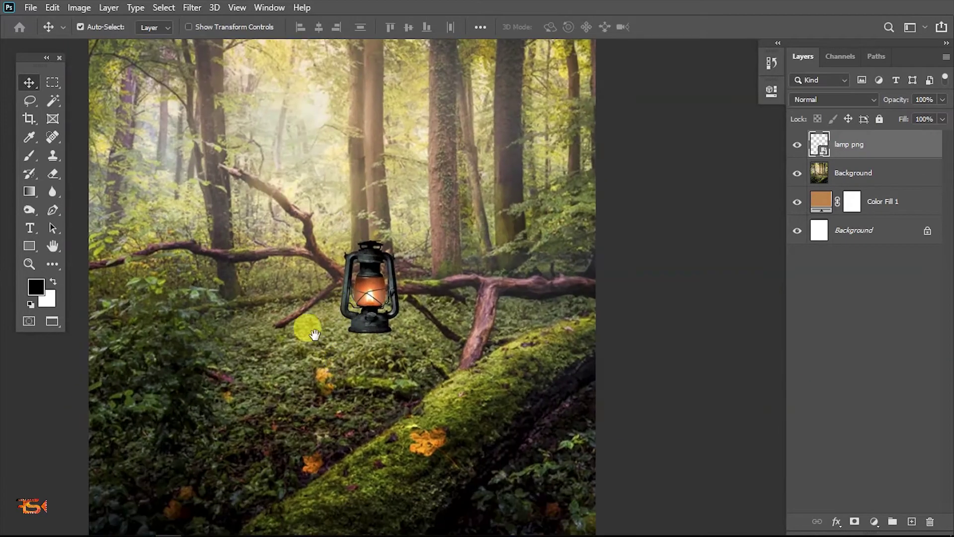
Rasterize the lamp layer and set the Blur tool's brush size to about 153 pixels.
click(52, 195)
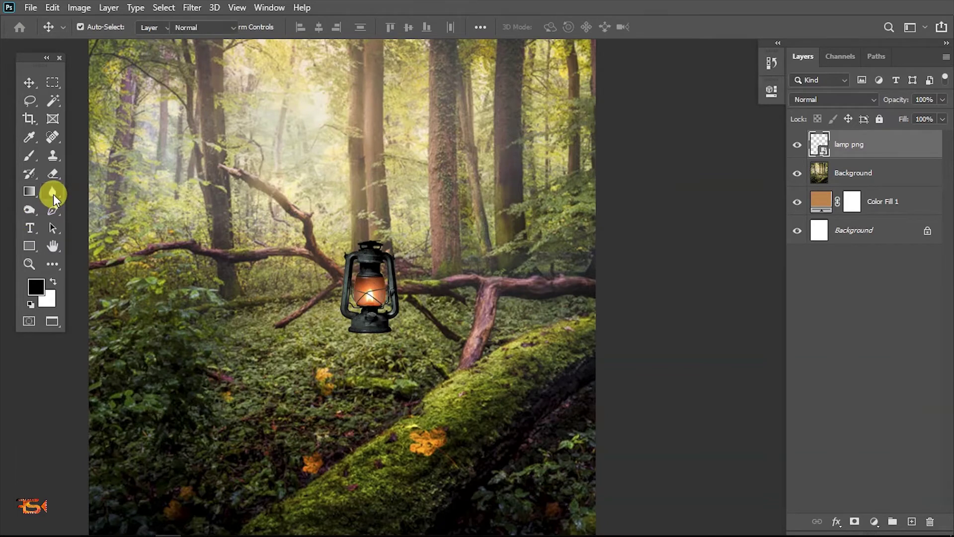
scroll(334, 310, up, 1)
right_click(843, 155)
click(715, 267)
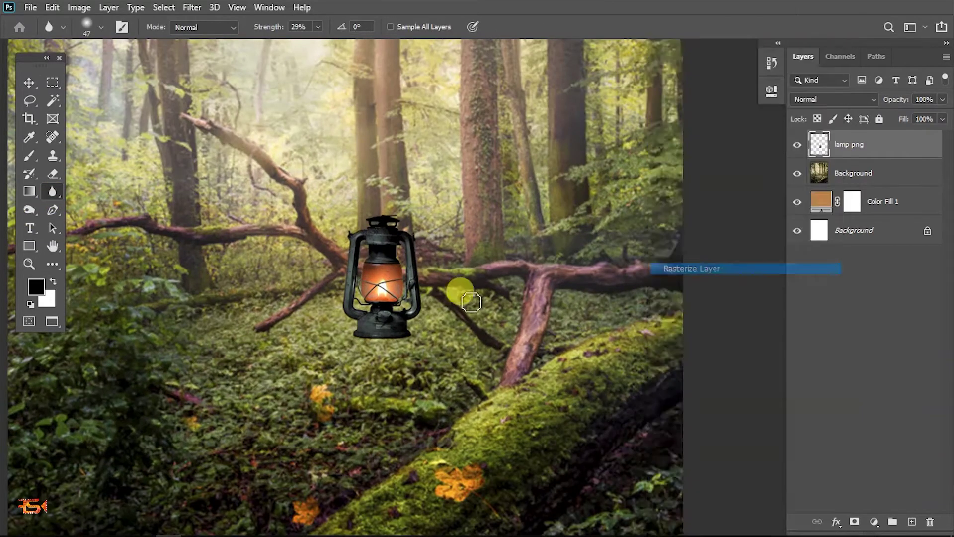
scroll(458, 283, down, 1)
scroll(379, 346, up, 2)
alt+right_click(376, 356)
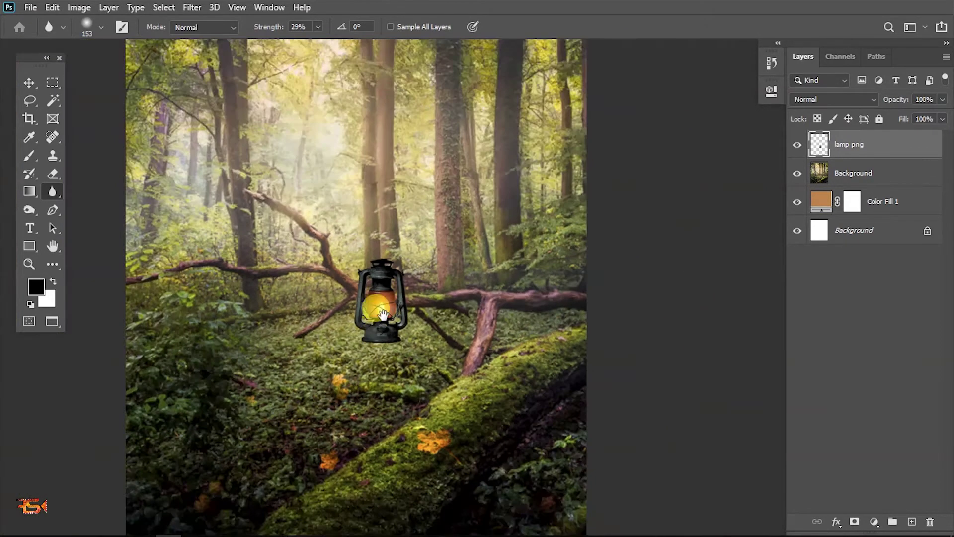
scroll(393, 328, down, 2)
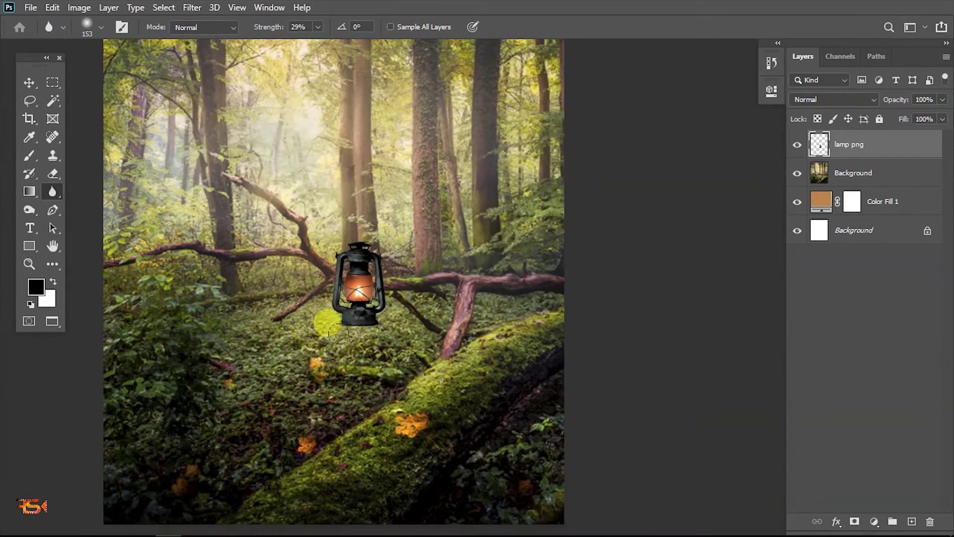
scroll(328, 343, up, 3)
scroll(348, 358, down, 2)
scroll(323, 437, up, 1)
Add a new empty layer and place it between the lamp layer and the forest layer.
key(v)
drag(384, 440, 462, 350)
scroll(463, 350, down, 3)
click(912, 521)
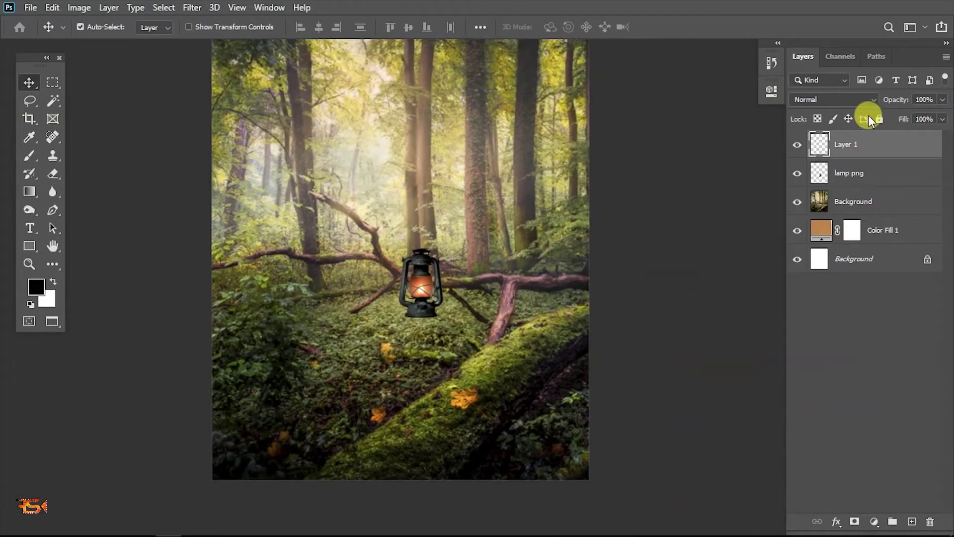
drag(869, 145, 870, 188)
scroll(437, 304, down, 1)
scroll(423, 328, up, 1)
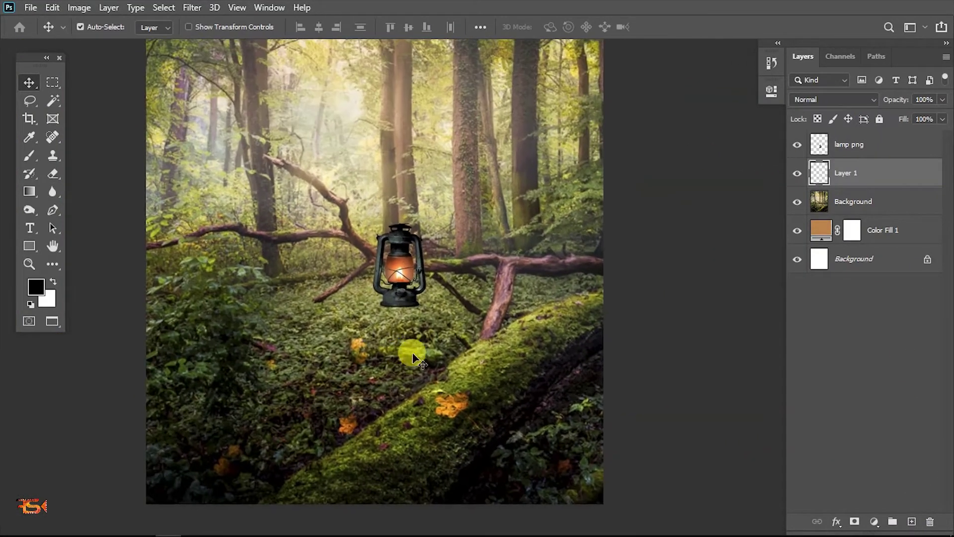
Darken the ground around the lantern's base on the forest layer using the Burn tool at about 131 px and 100% exposure.
key(b)
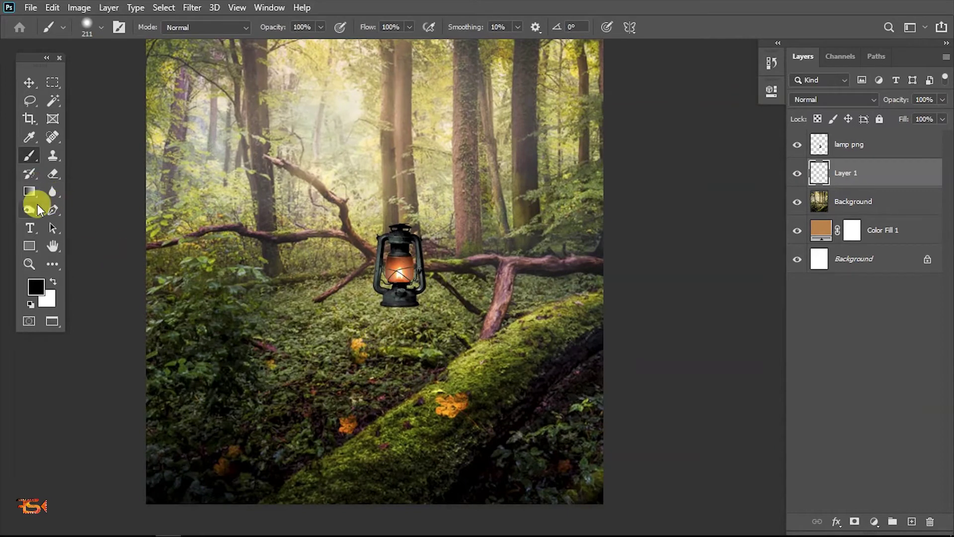
click(35, 207)
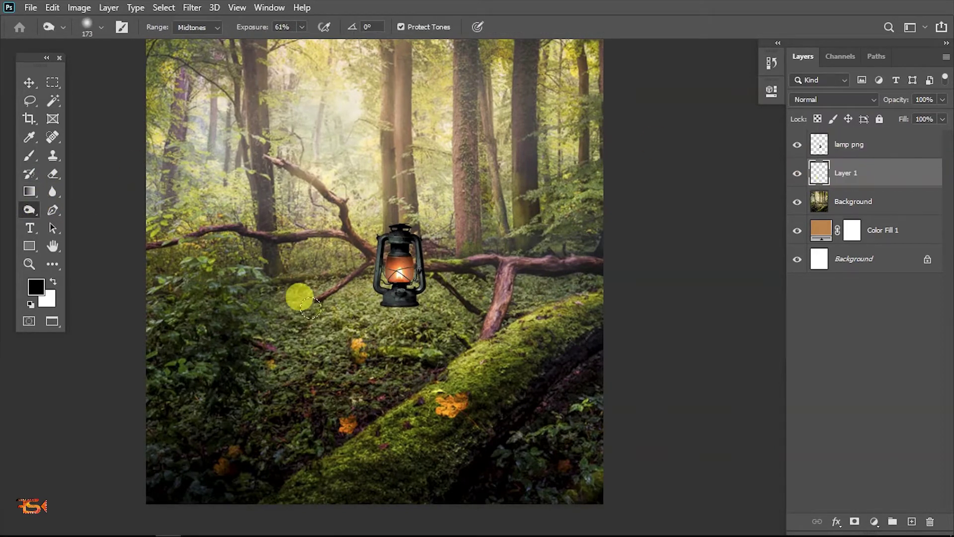
scroll(437, 298, up, 2)
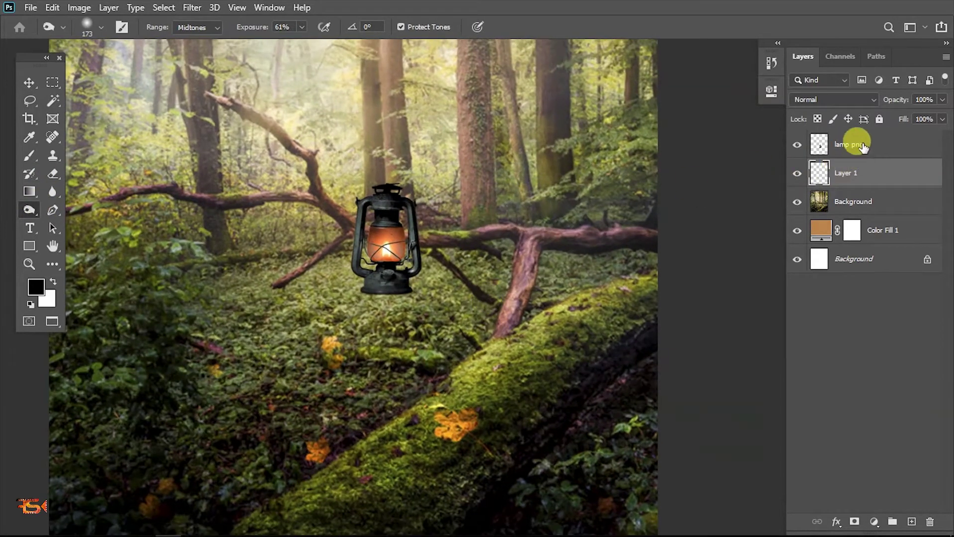
click(840, 201)
scroll(506, 229, down, 1)
alt+right_click(382, 286)
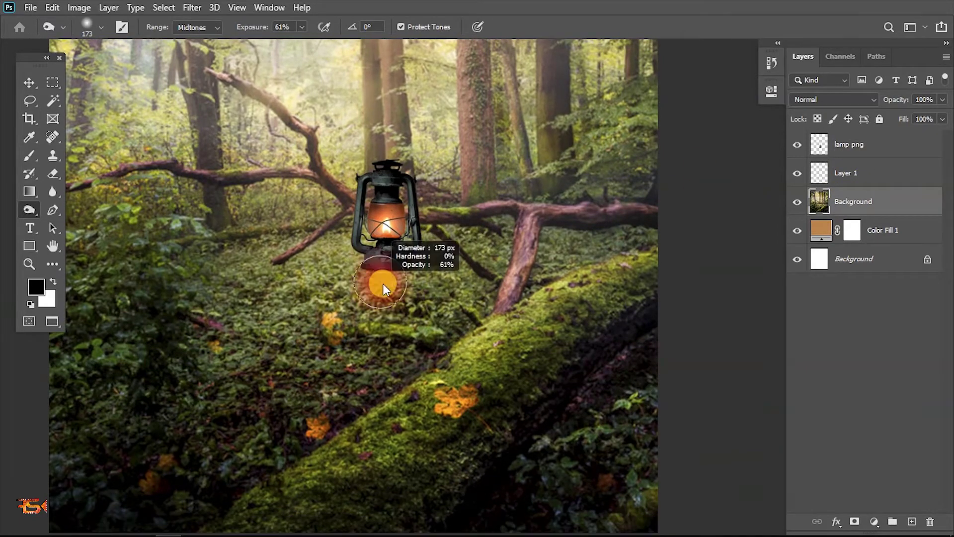
scroll(399, 278, up, 4)
scroll(383, 291, down, 2)
mouse_move(323, 278)
mouse_down()
mouse_move(410, 281)
mouse_move(368, 330)
mouse_up()
key(0)
scroll(425, 352, down, 3)
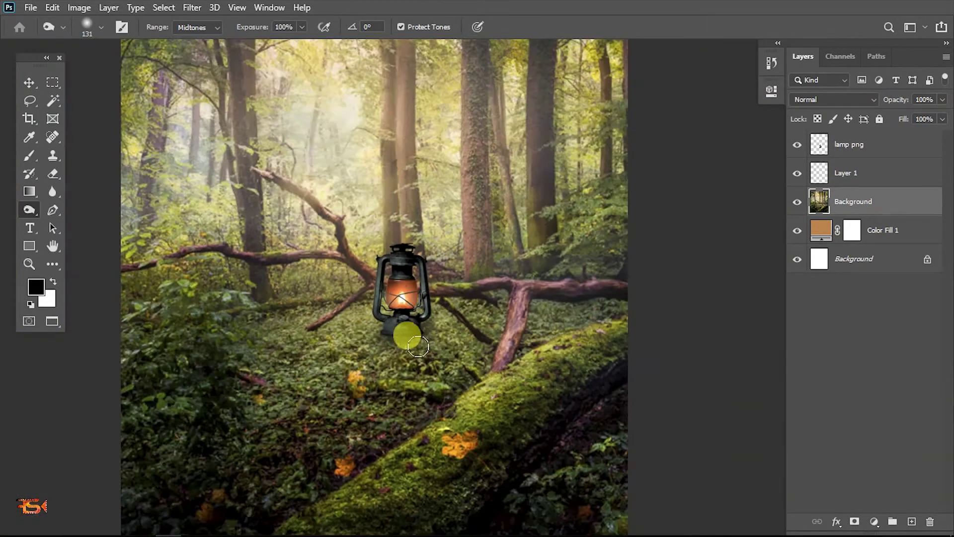
scroll(418, 347, down, 3)
scroll(432, 309, up, 2)
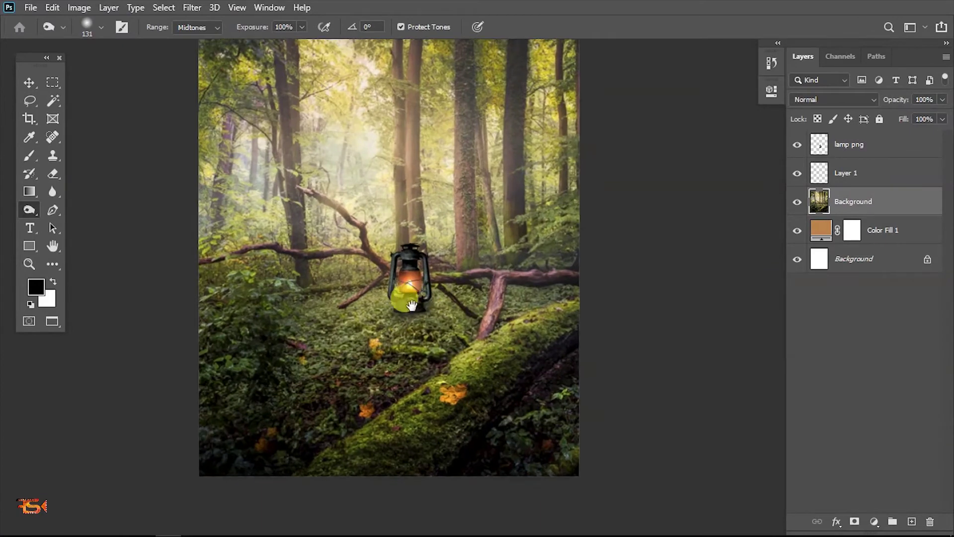
drag(412, 305, 388, 343)
scroll(415, 350, up, 5)
scroll(451, 333, down, 3)
key(v)
drag(452, 353, 427, 353)
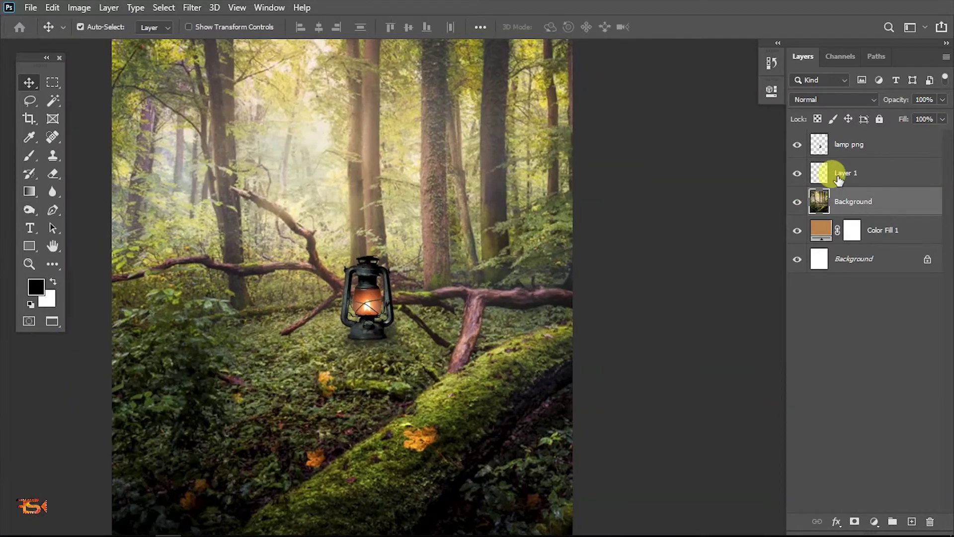
Paint a soft black shadow spot on Layer 1 beneath the lantern with a 211 px brush.
click(838, 178)
key(b)
scroll(354, 322, up, 1)
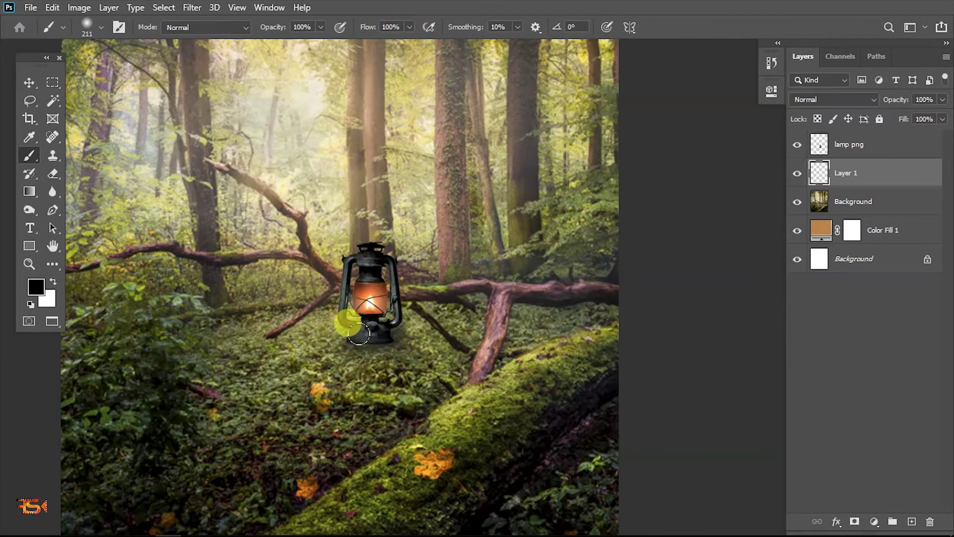
click(357, 332)
Flatten and distort the shadow on Layer 1 so it stretches along the ground to the lower right of the lantern.
key(ctrl+t)
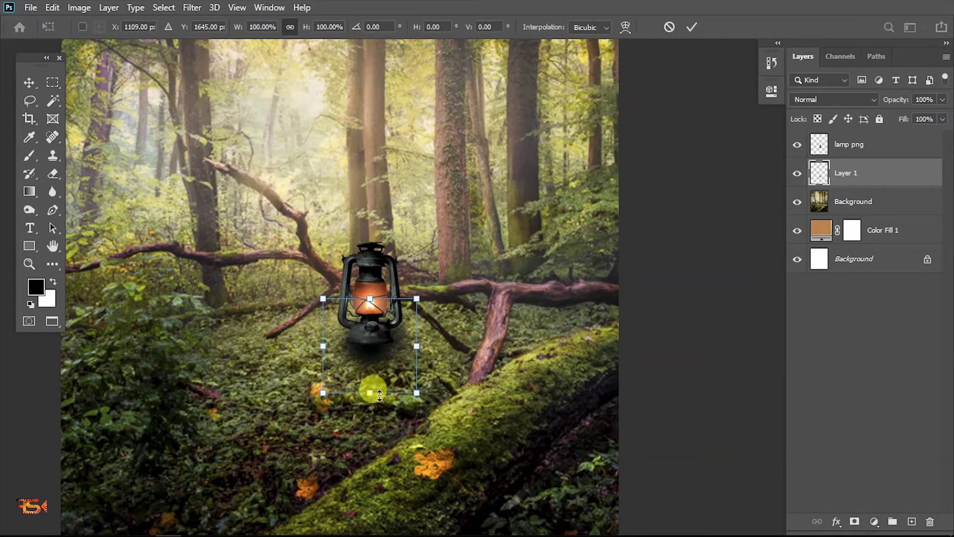
drag(370, 377, 590, 435)
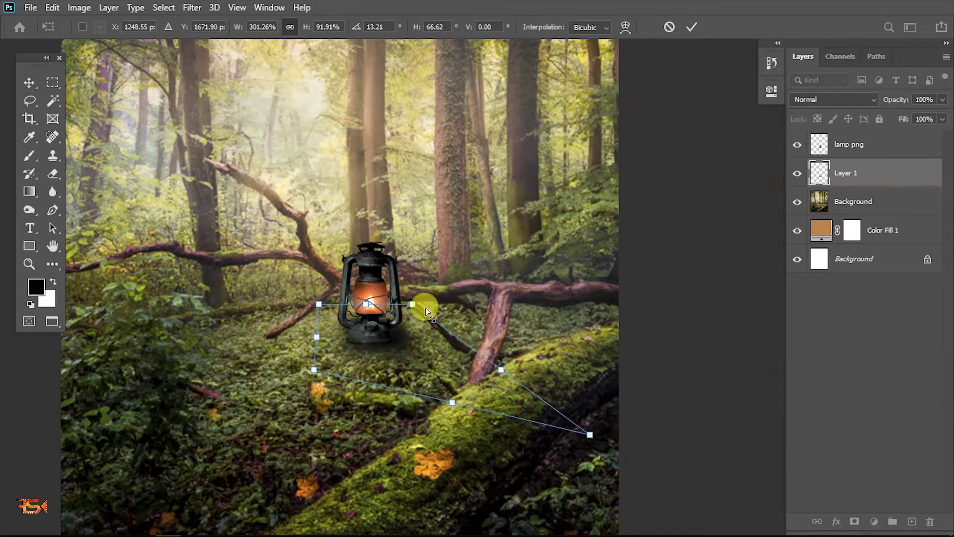
drag(426, 311, 405, 361)
drag(584, 442, 604, 415)
key(Return)
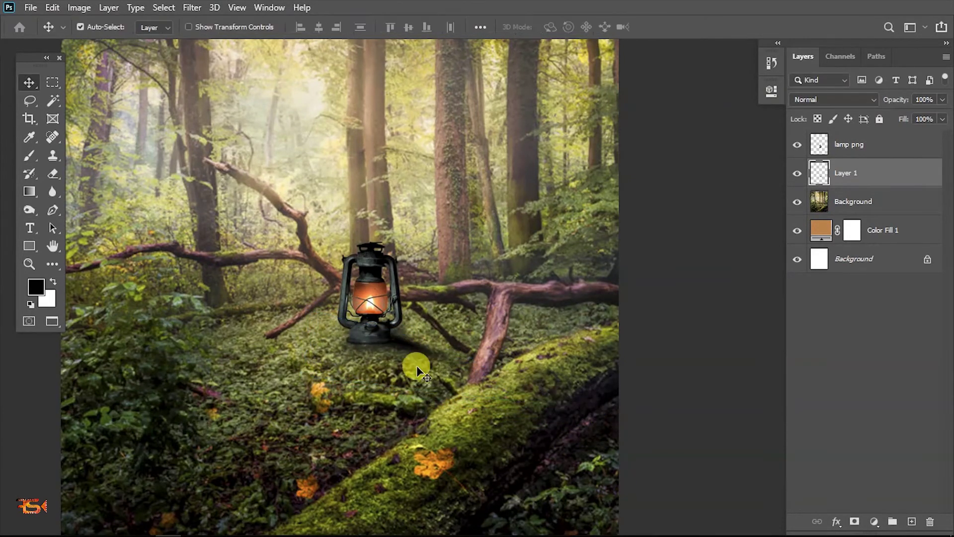
Soften the lantern's shadow with a Gaussian Blur of about 9.6 px radius.
scroll(415, 366, down, 5)
scroll(383, 334, up, 3)
scroll(374, 304, up, 2)
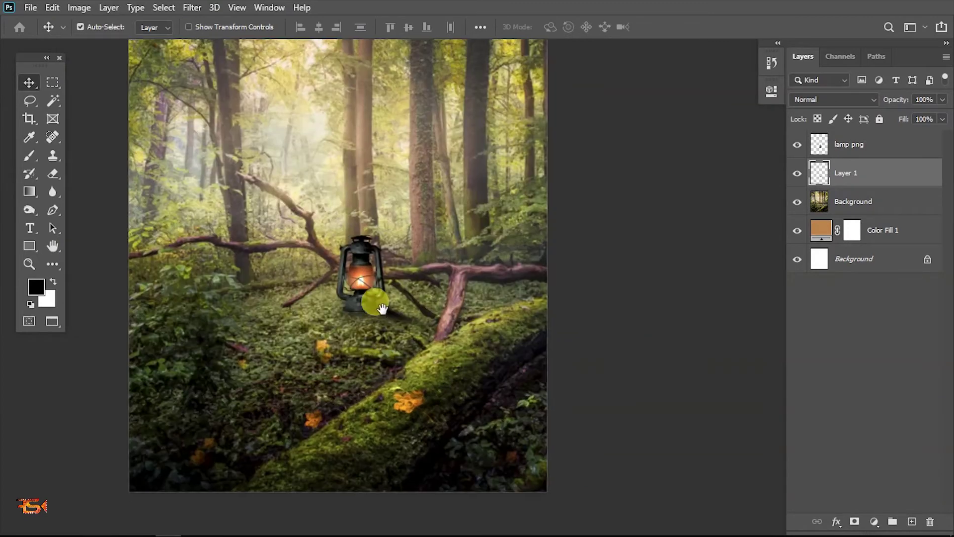
scroll(346, 373, down, 1)
scroll(540, 298, up, 1)
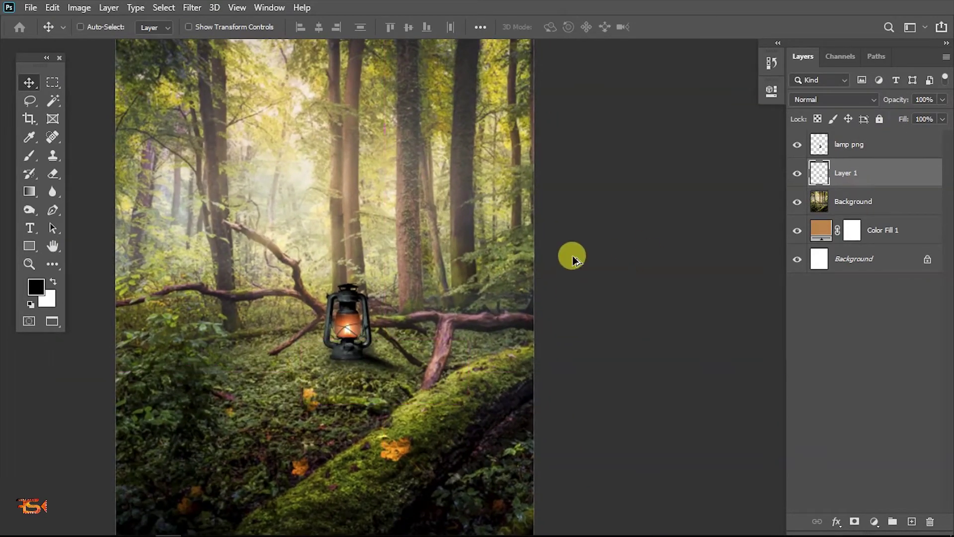
click(190, 6)
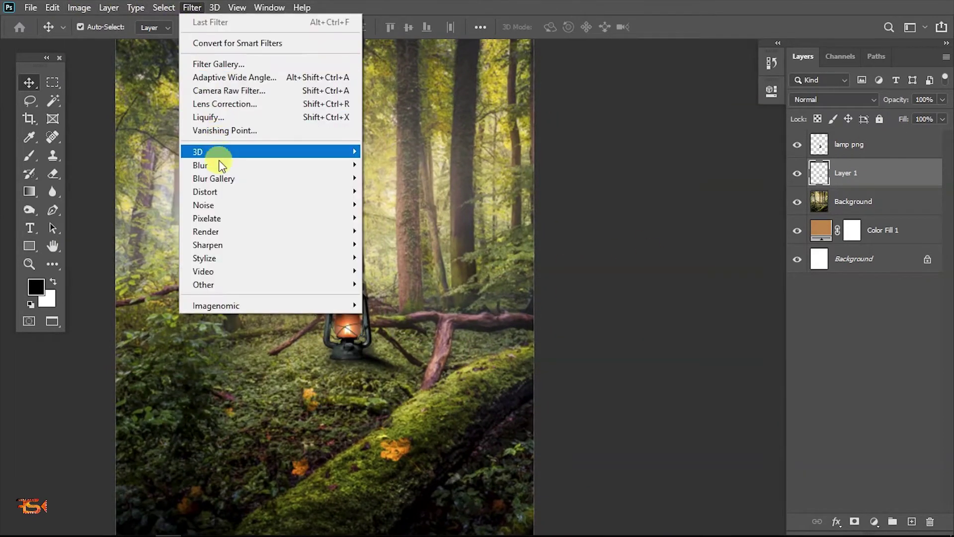
mouse_move(219, 165)
click(400, 217)
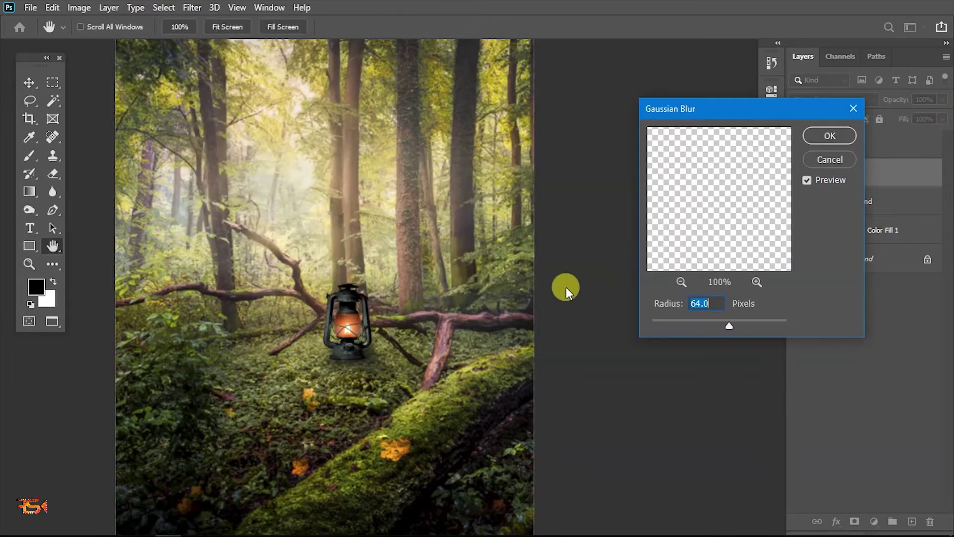
drag(687, 328, 669, 328)
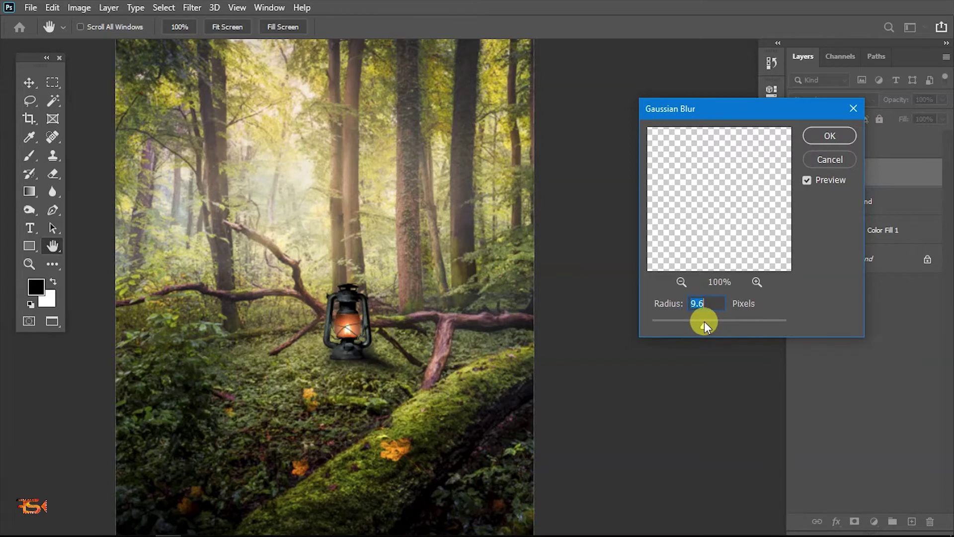
click(834, 134)
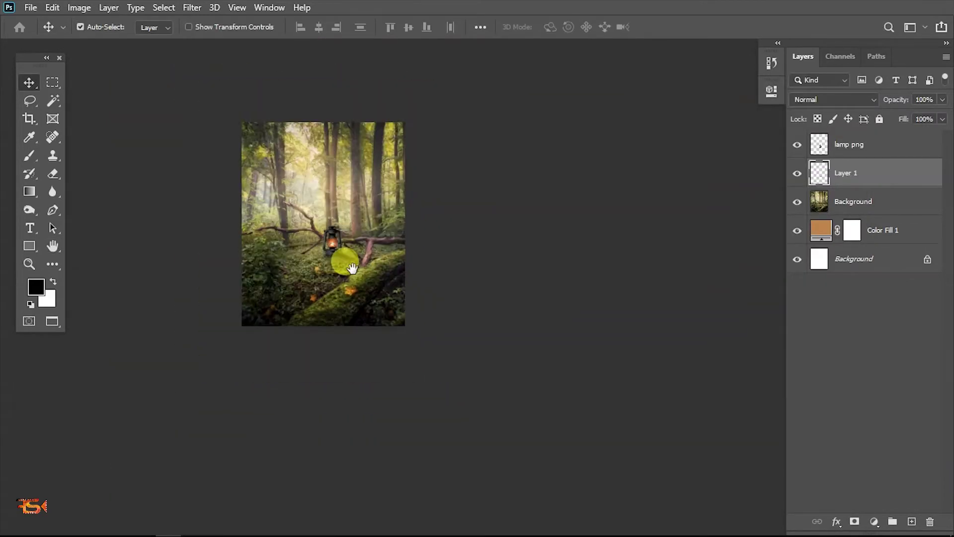
Add a Hue/Saturation adjustment clipped to the lamp layer and set its hue to +14.
scroll(340, 259, up, 5)
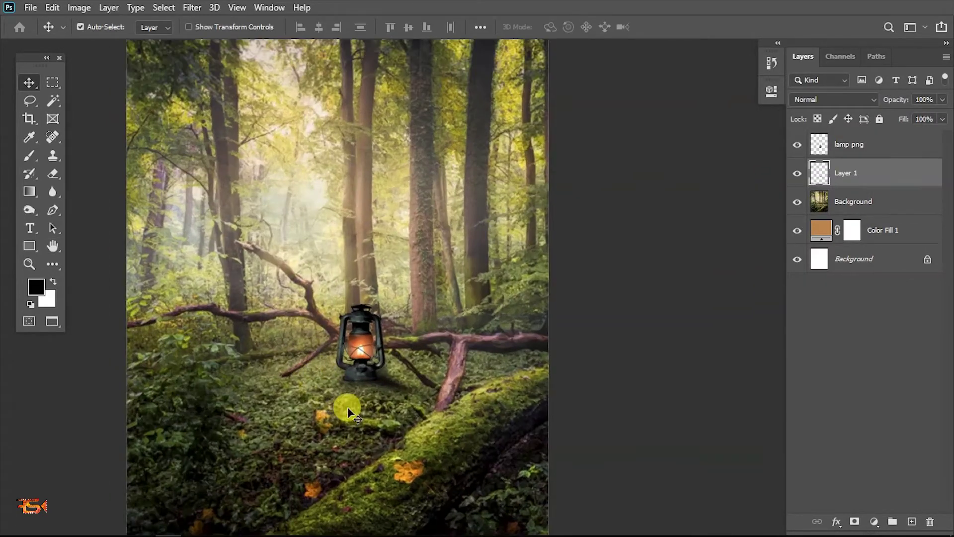
scroll(347, 413, up, 3)
click(325, 365)
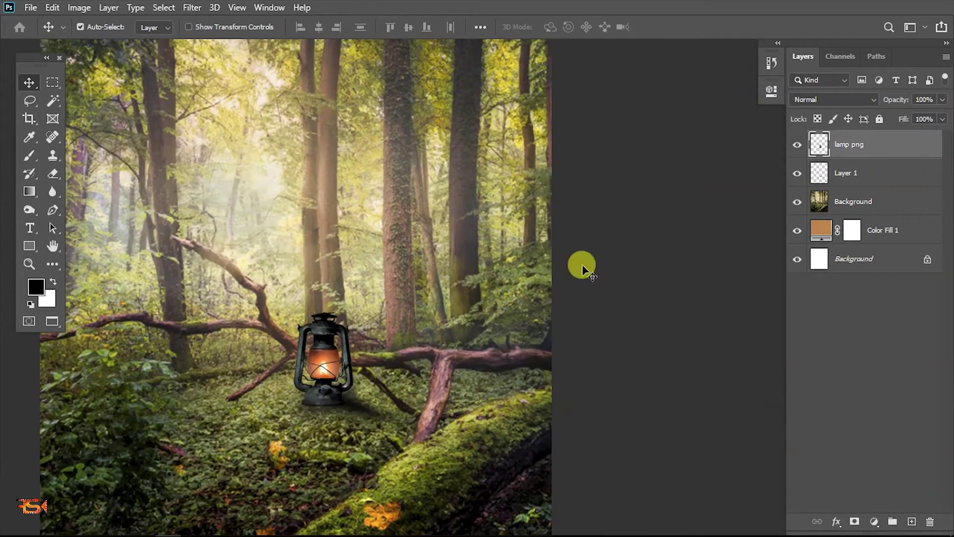
click(874, 519)
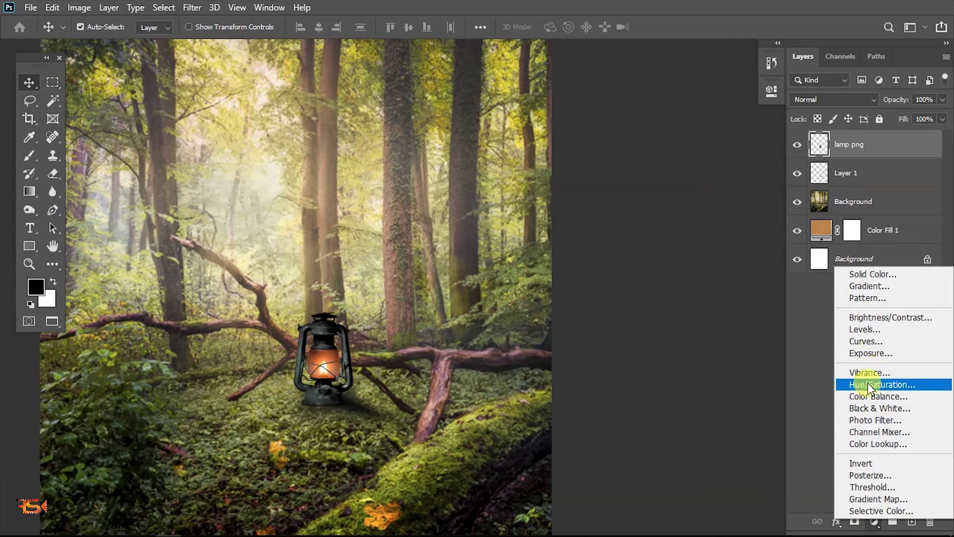
click(845, 386)
key(ctrl+alt+g)
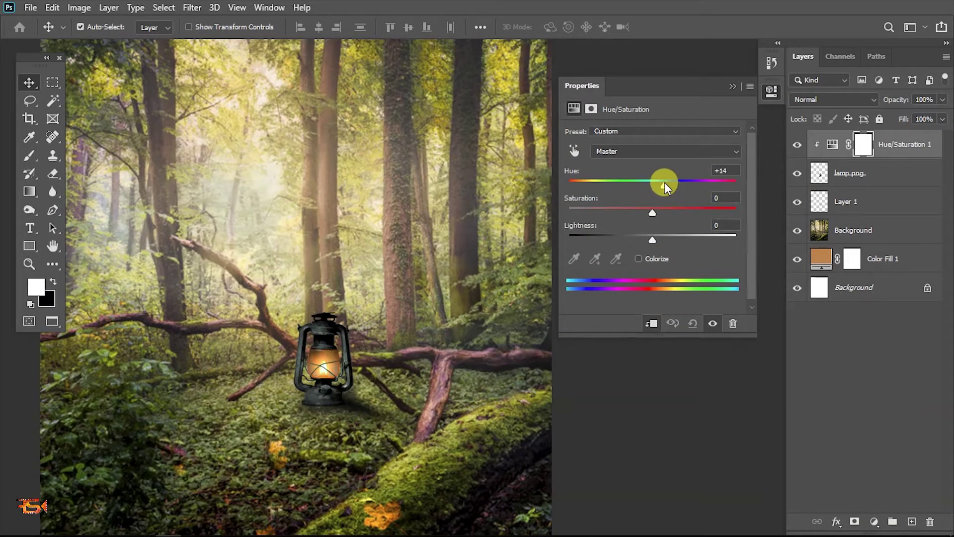
drag(652, 214, 651, 239)
click(732, 86)
Examine how the recoloured lantern and its shadow blend with the surrounding forest.
scroll(516, 196, down, 4)
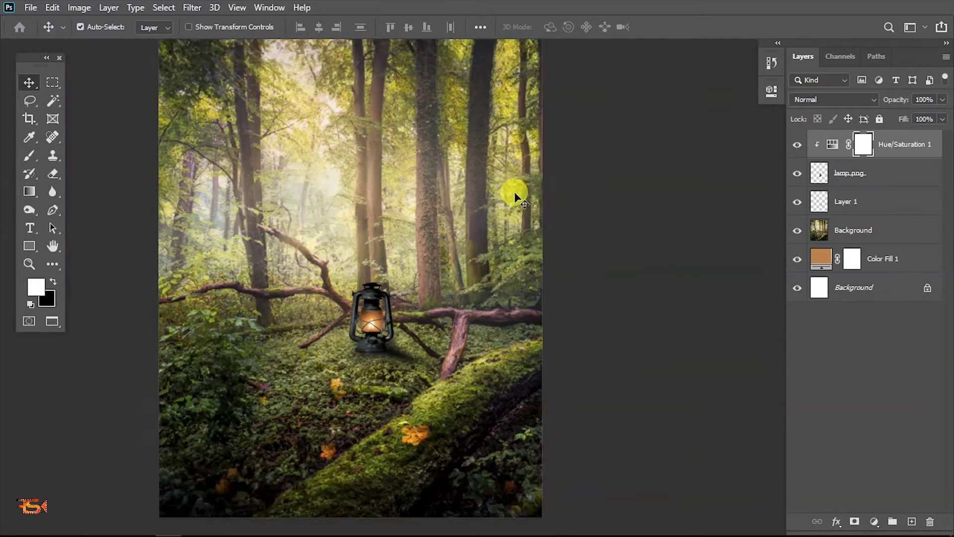
drag(400, 260, 387, 312)
scroll(350, 324, up, 2)
drag(341, 377, 340, 318)
scroll(344, 322, down, 4)
drag(390, 288, 385, 376)
scroll(375, 342, up, 1)
scroll(376, 341, up, 2)
scroll(384, 379, up, 1)
drag(383, 418, 377, 375)
scroll(378, 374, down, 2)
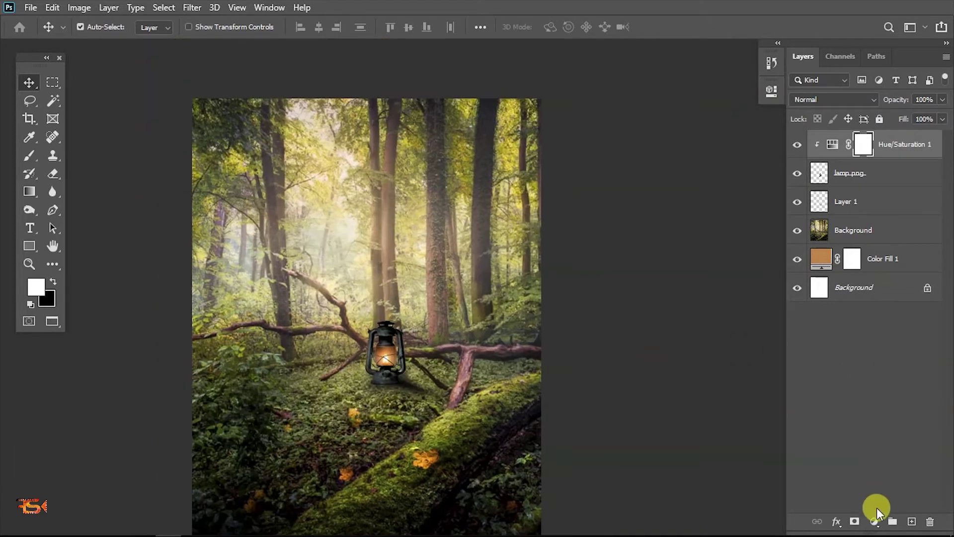
Add a Levels adjustment above all layers with input black 14, midtone 0.52 and output white 137 to darken the scene.
click(874, 521)
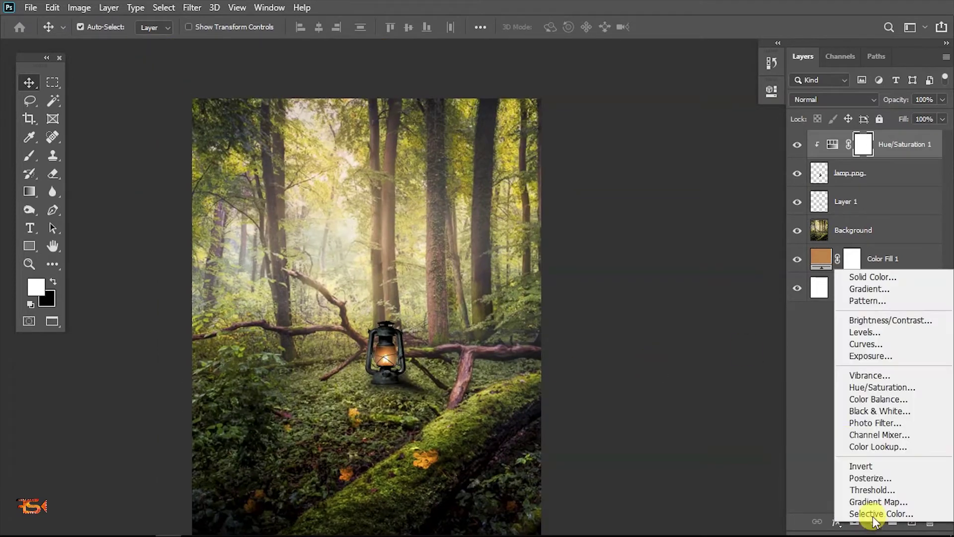
click(869, 333)
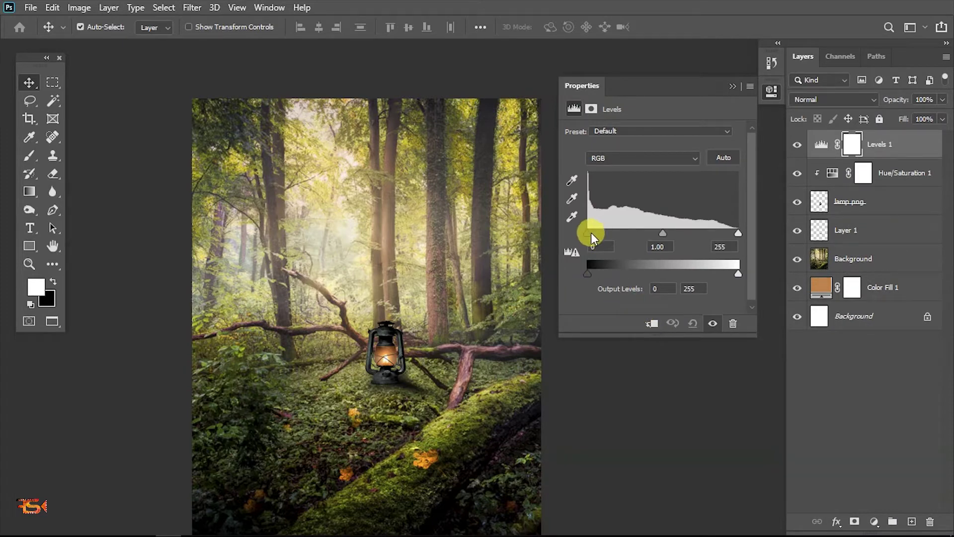
drag(592, 232, 595, 234)
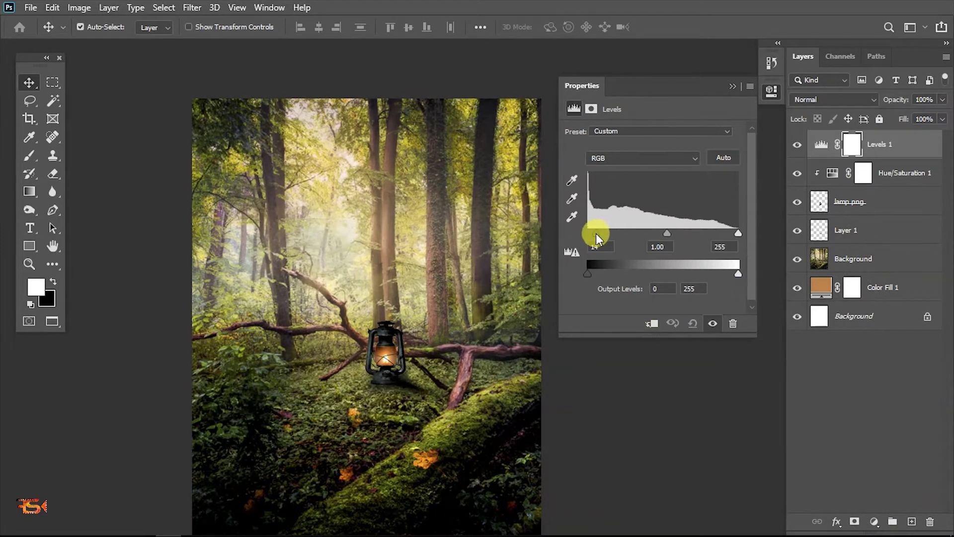
drag(737, 273, 663, 274)
drag(671, 232, 695, 233)
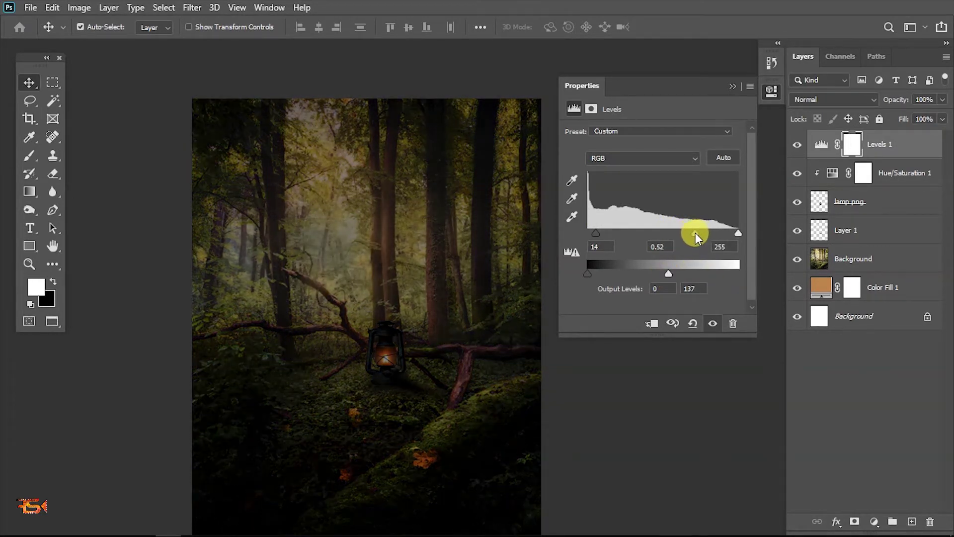
click(733, 86)
Paint black on the Levels mask with a soft 1399 px brush to bring back light around the lantern and central trees.
scroll(297, 367, down, 2)
scroll(297, 368, up, 2)
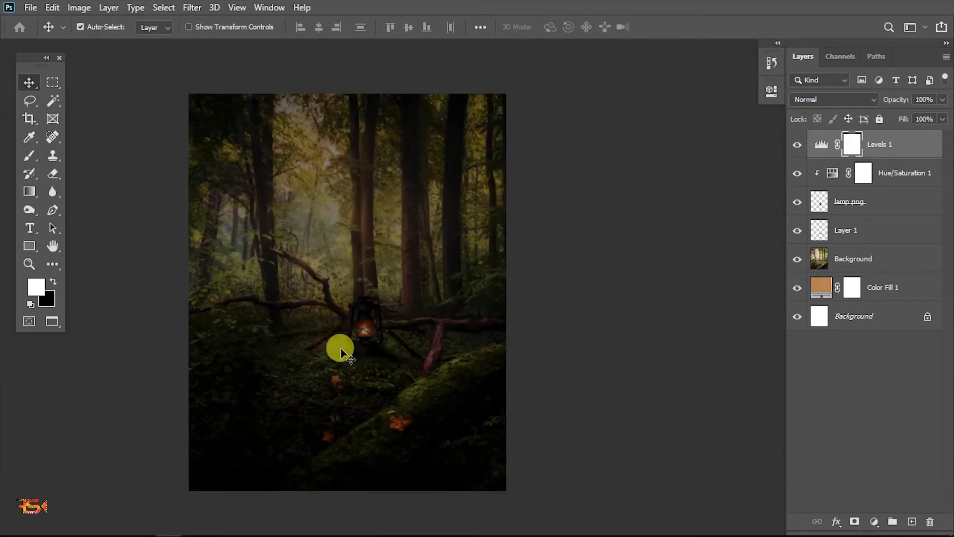
key(b)
drag(371, 327, 466, 343)
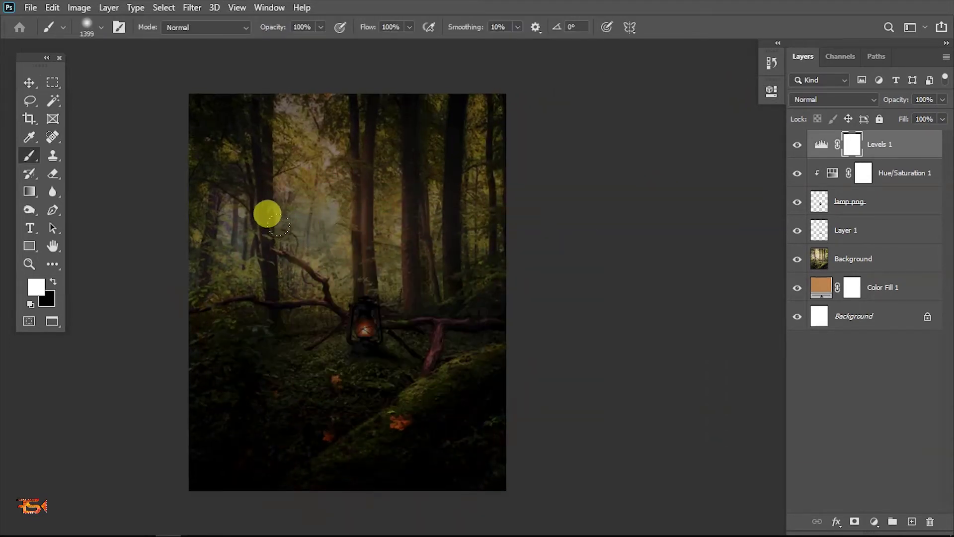
mouse_move(233, 112)
mouse_down()
mouse_move(286, 201)
mouse_move(269, 206)
mouse_move(279, 233)
mouse_up()
key(x)
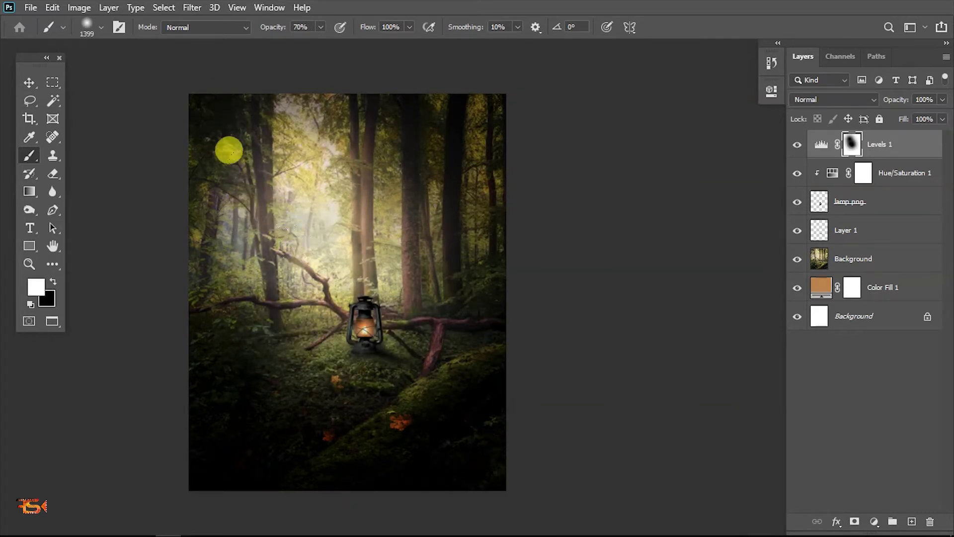
Refine the Levels mask at 70% brush opacity, restoring darkness near the upper-left edge and lightening the area around the lantern.
drag(229, 150, 194, 76)
key(x)
drag(194, 122, 232, 120)
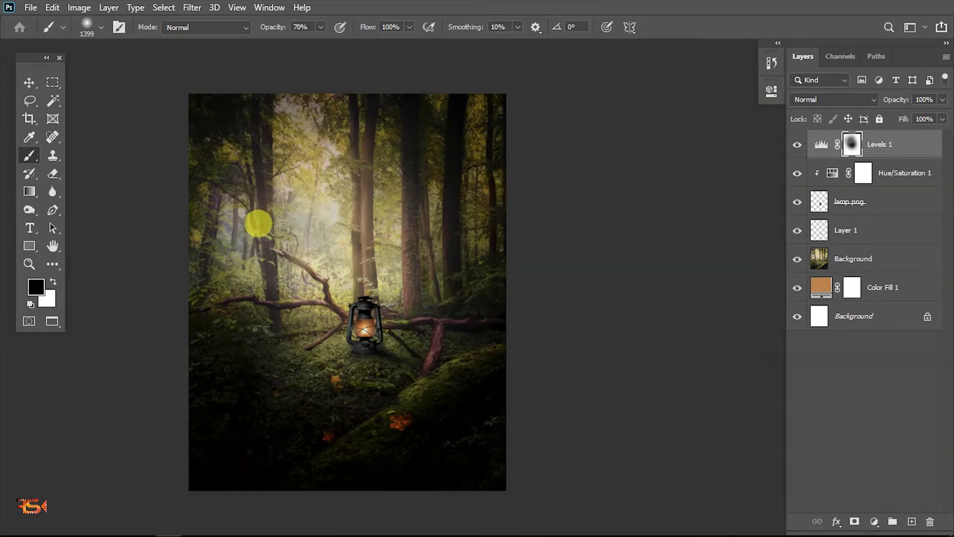
drag(258, 223, 290, 251)
scroll(358, 327, down, 2)
drag(356, 326, 367, 378)
scroll(367, 380, up, 1)
drag(351, 435, 358, 389)
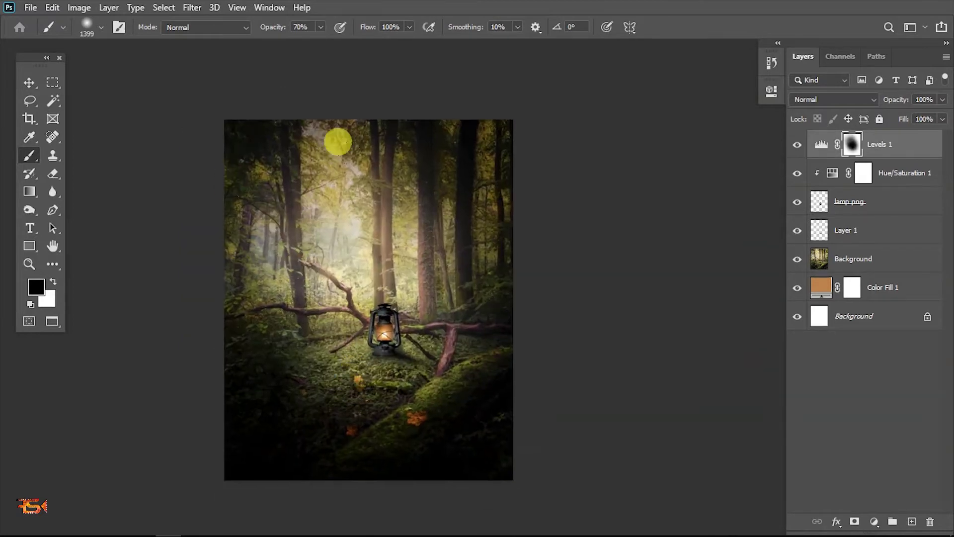
drag(337, 141, 383, 199)
scroll(405, 293, down, 1)
drag(406, 295, 389, 317)
Lighten the upper-left trees by painting black at 70% opacity on the Levels mask.
drag(304, 296, 157, 198)
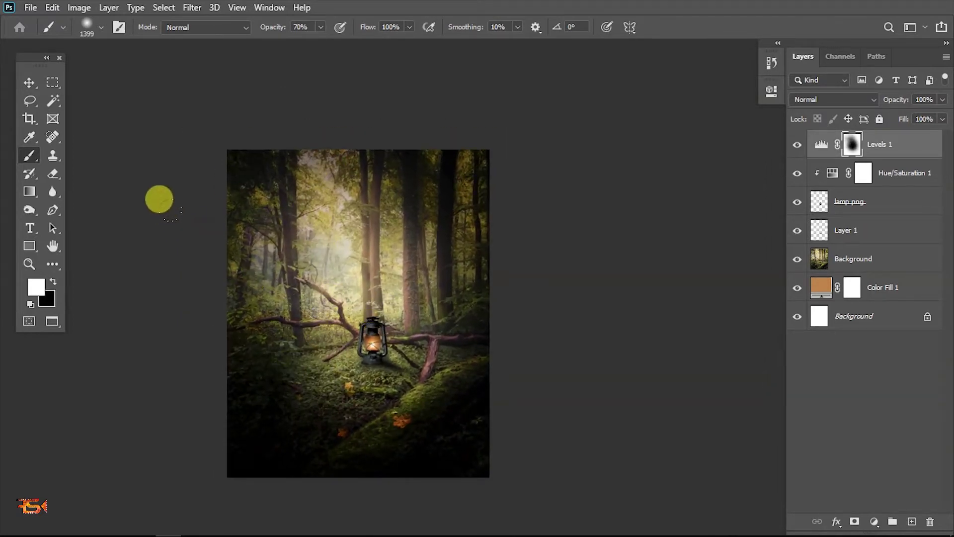
key(x)
key(x)
drag(249, 138, 273, 187)
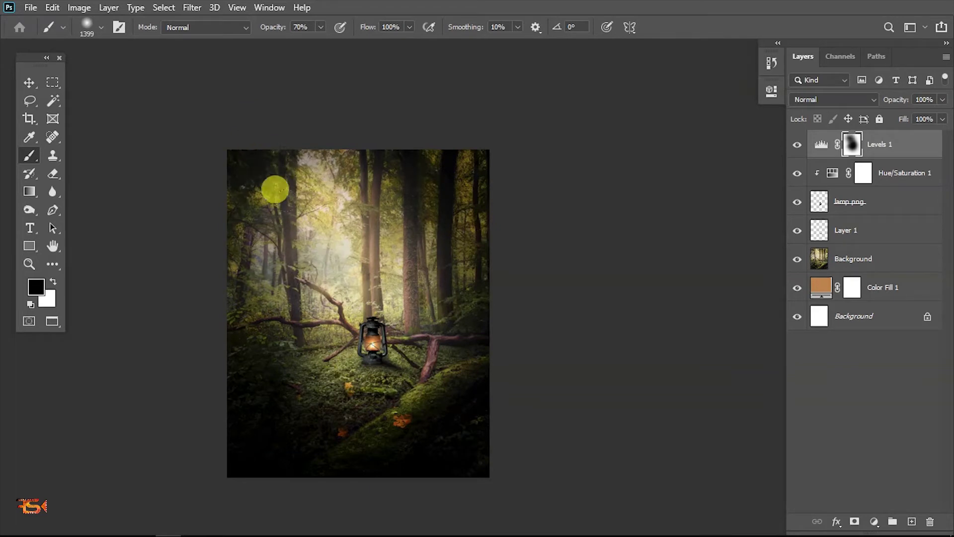
scroll(311, 304, down, 1)
scroll(318, 304, down, 1)
key(v)
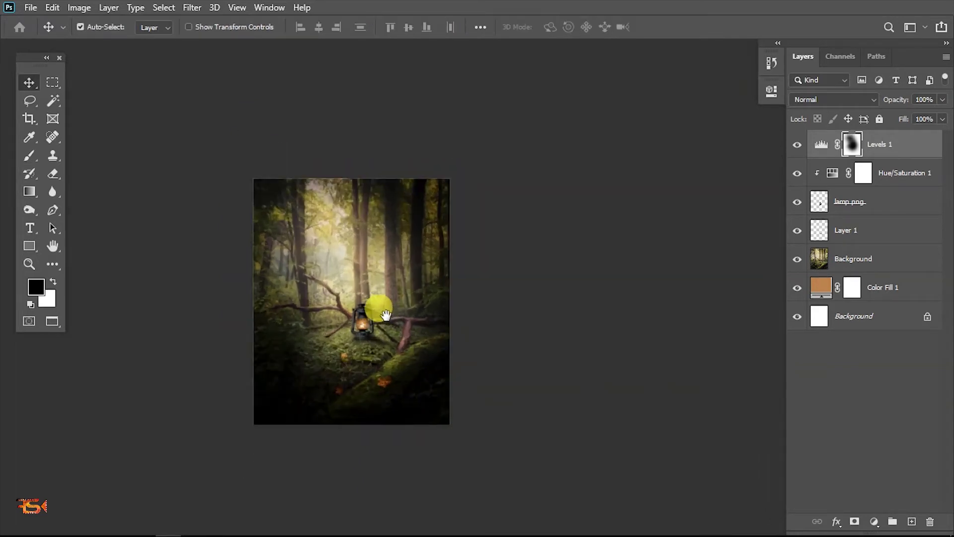
Add a Levels adjustment clipped to the lamp.png layer and set its input black level to 17.
scroll(373, 308, up, 4)
scroll(375, 402, up, 2)
drag(396, 413, 407, 371)
scroll(396, 383, down, 2)
click(369, 336)
click(917, 203)
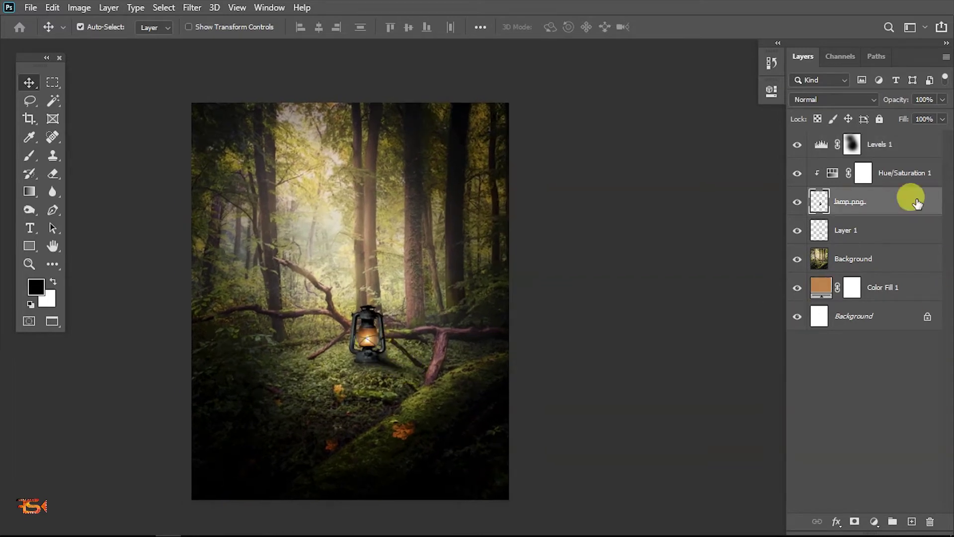
click(874, 522)
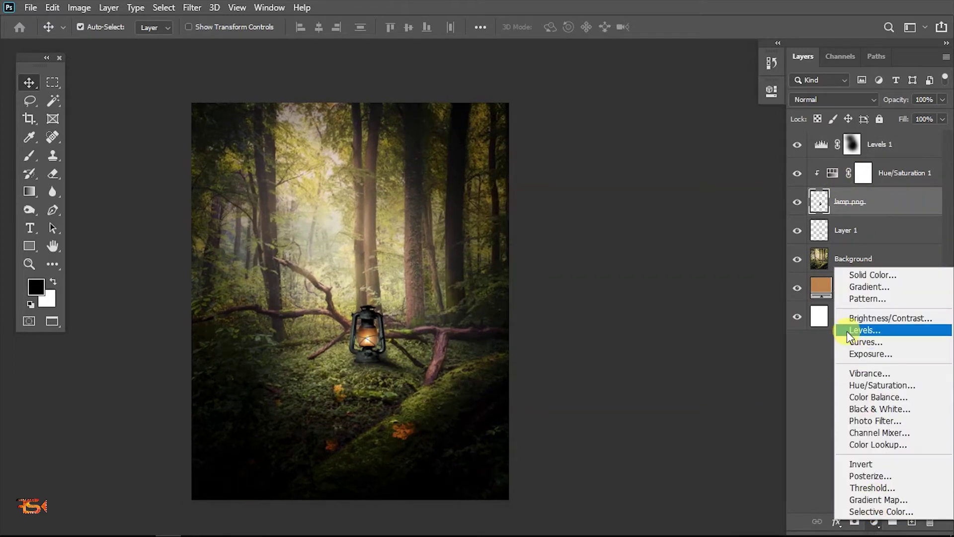
click(847, 331)
click(651, 324)
drag(589, 231, 597, 231)
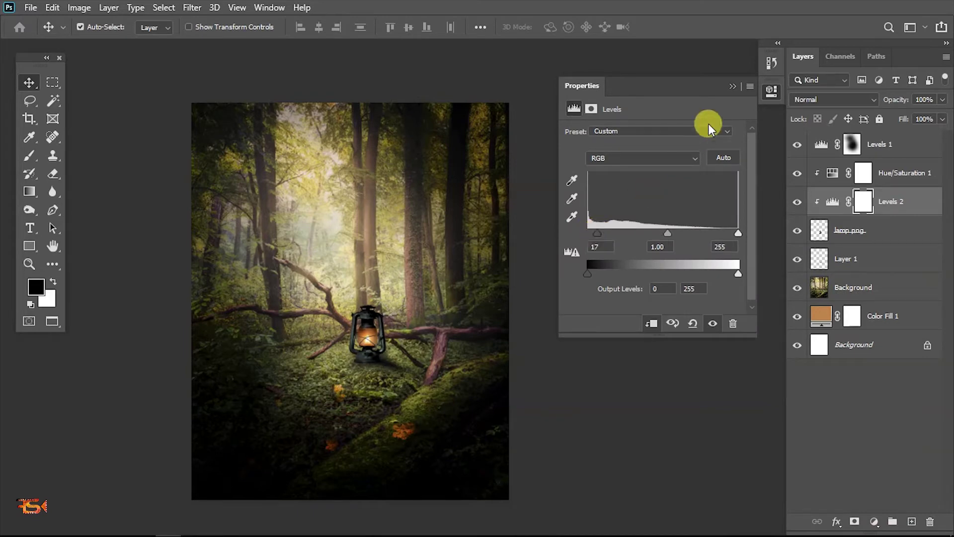
click(731, 88)
Bring buttrfly.png into the forest document and scale it proportionally to about 14.48%.
scroll(375, 343, down, 4)
scroll(370, 336, up, 7)
scroll(351, 354, up, 3)
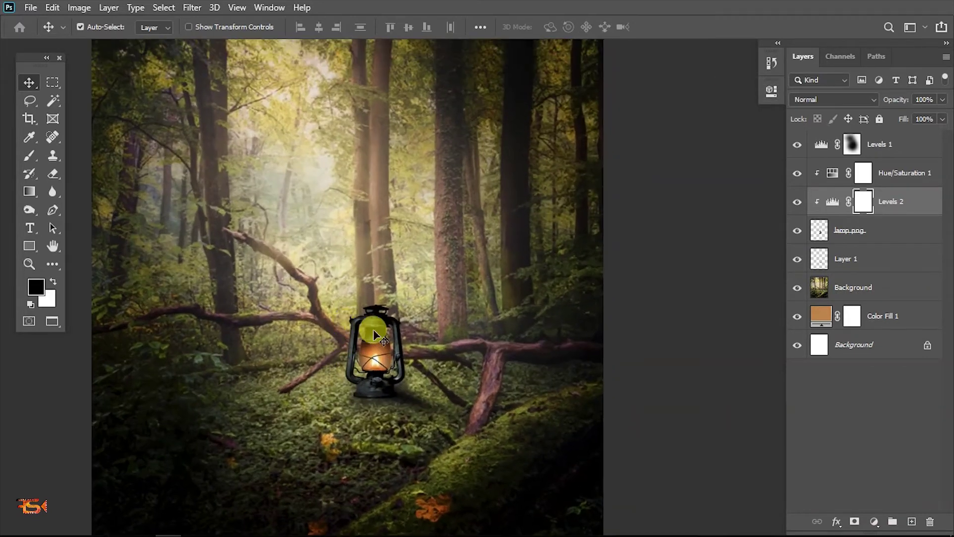
scroll(370, 245, down, 5)
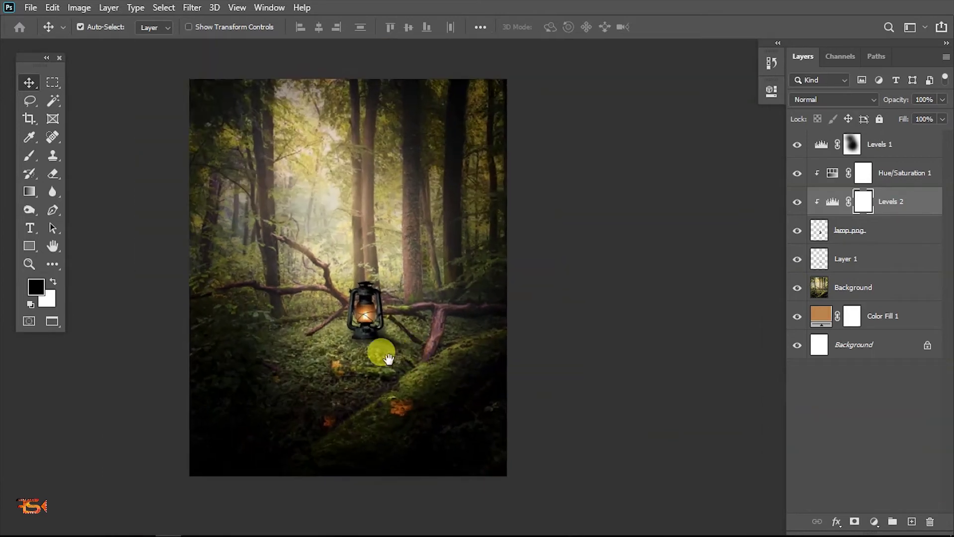
key(alt+Tab)
drag(743, 273, 343, 318)
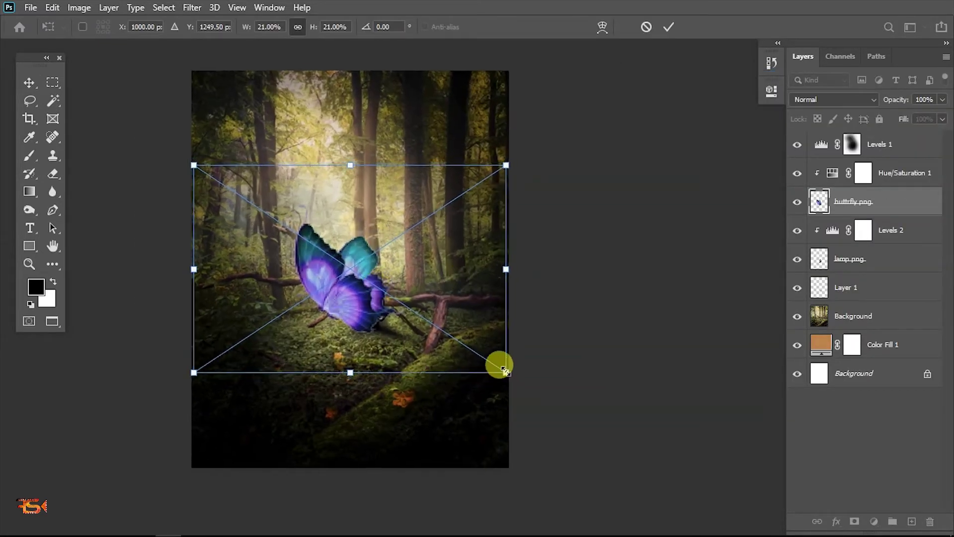
drag(508, 374, 462, 341)
Flip the butterfly horizontally, position it above and to the left of the lantern, and commit the transform.
drag(413, 319, 356, 272)
right_click(414, 251)
click(477, 465)
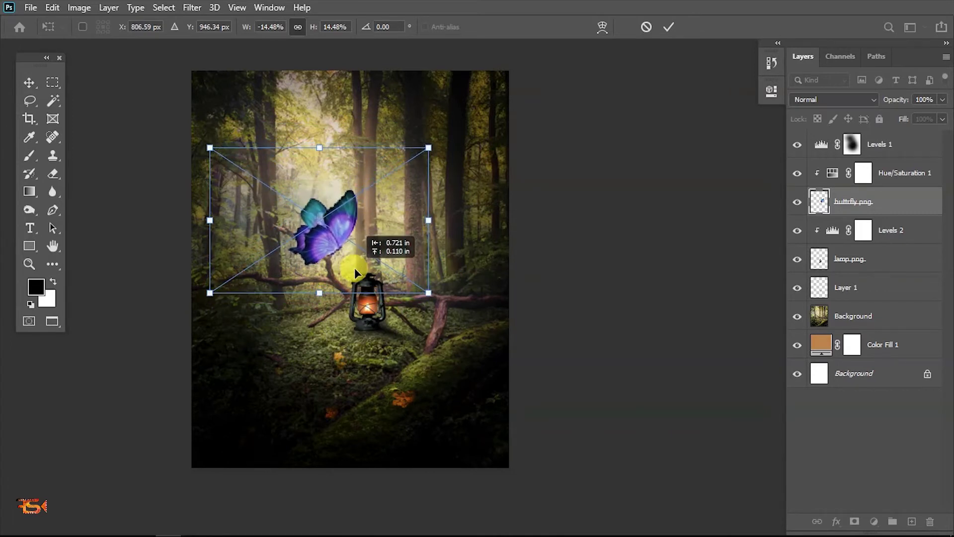
key(Return)
Move the butterfly layer between Hue/Saturation 1 and Levels 1, and compare the image with Levels 1 hidden and shown.
drag(889, 206, 878, 244)
key(ctrl+z)
drag(877, 204, 877, 178)
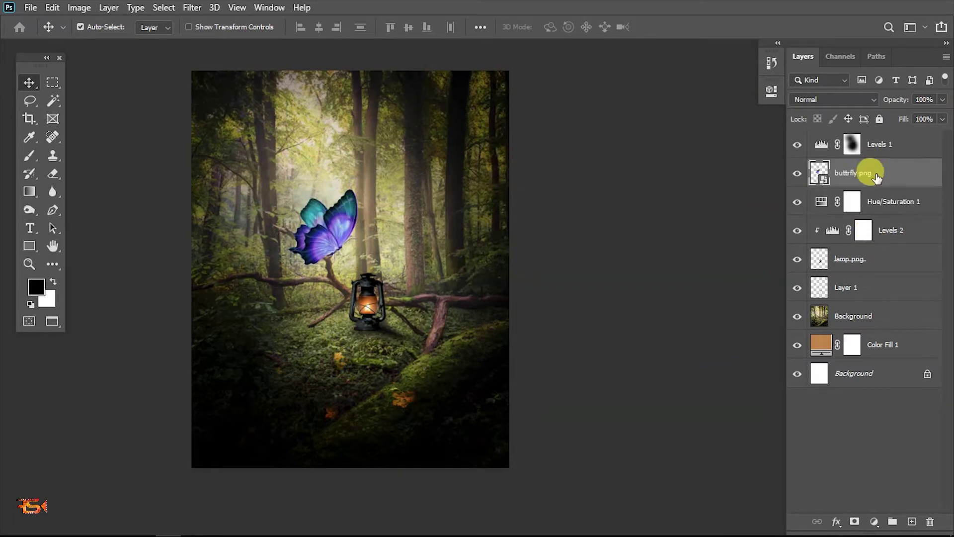
scroll(525, 251, up, 1)
click(797, 144)
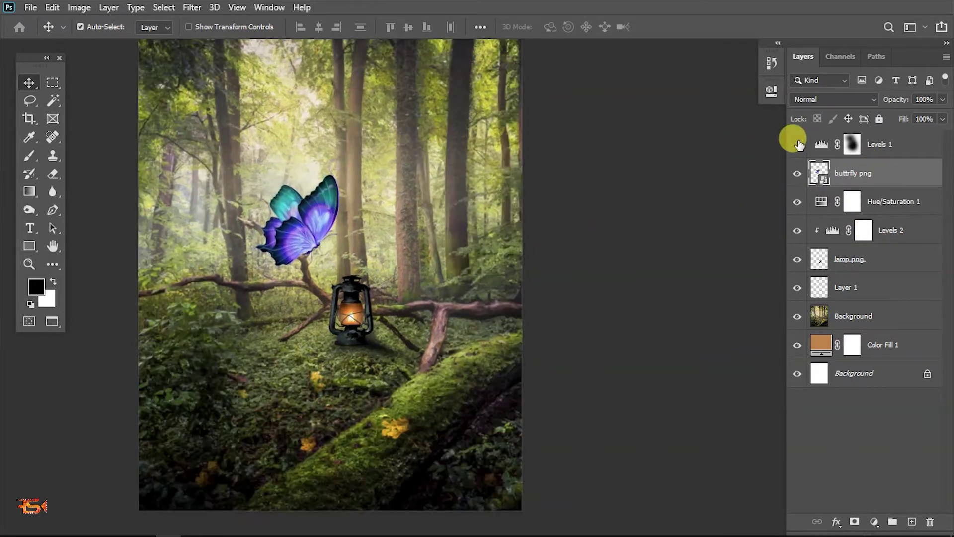
click(797, 144)
Reposition the butterfly so it perches on the branch just to the left of the lantern.
drag(423, 199, 444, 210)
drag(337, 247, 353, 234)
scroll(323, 257, down, 2)
scroll(370, 267, up, 2)
scroll(370, 268, up, 1)
scroll(345, 240, down, 2)
scroll(379, 266, up, 2)
drag(353, 235, 357, 236)
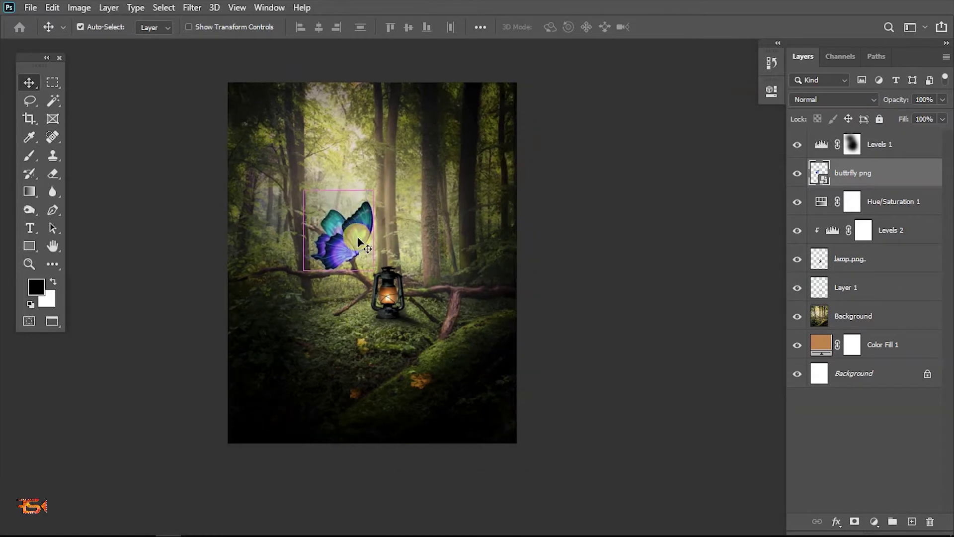
scroll(357, 237, down, 2)
scroll(392, 270, up, 2)
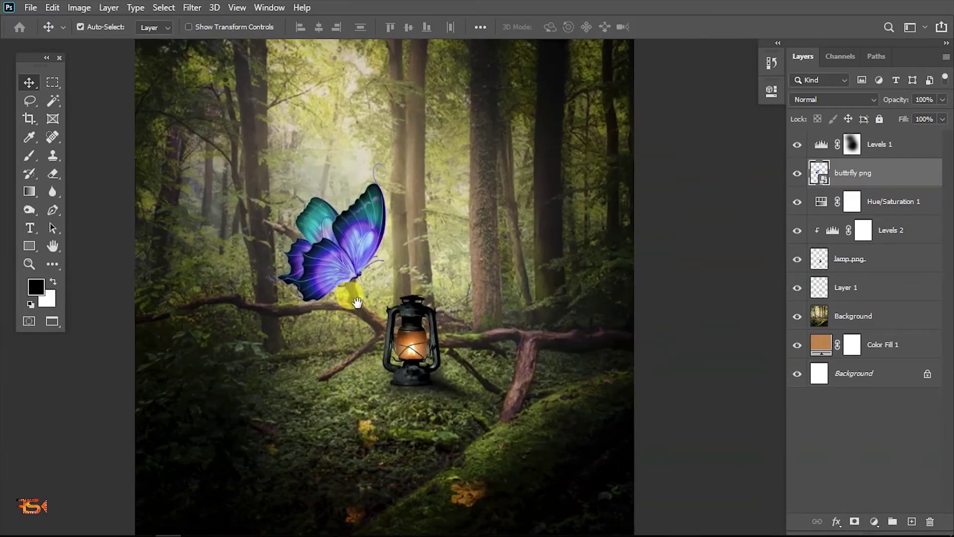
scroll(390, 271, down, 1)
scroll(389, 268, down, 1)
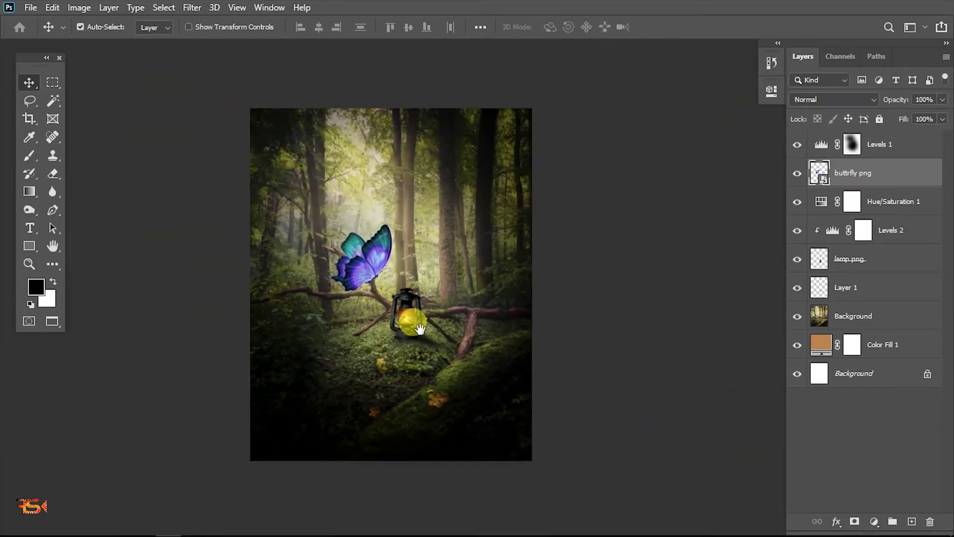
scroll(373, 261, up, 1)
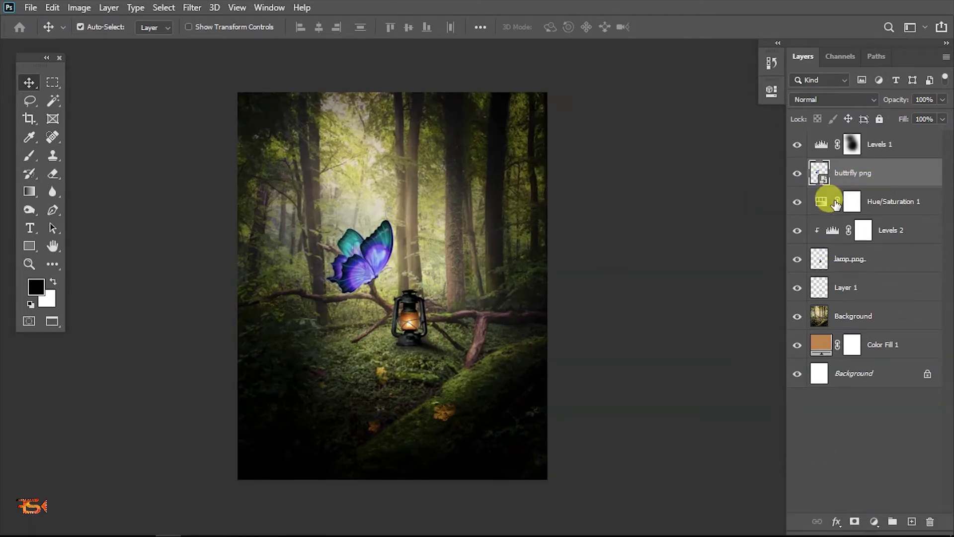
Add a Hue/Saturation adjustment clipped to the butterfly with hue -137, saturation +3 and lightness +3.
click(873, 521)
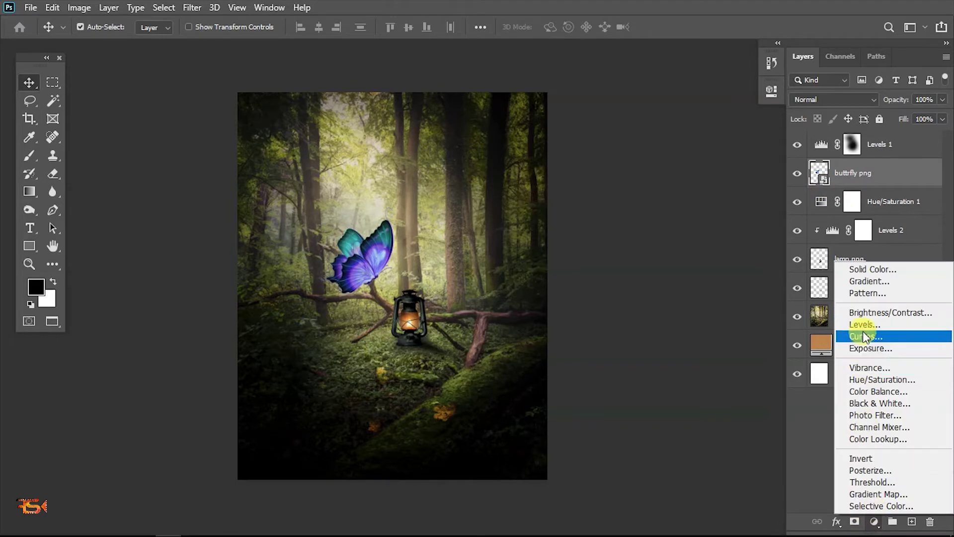
click(864, 380)
click(651, 323)
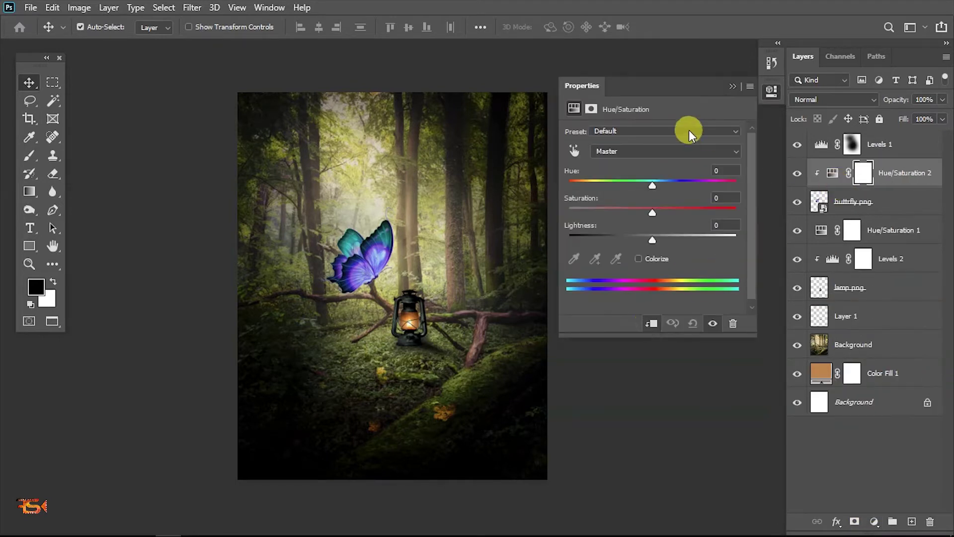
drag(651, 185, 628, 252)
drag(605, 183, 584, 185)
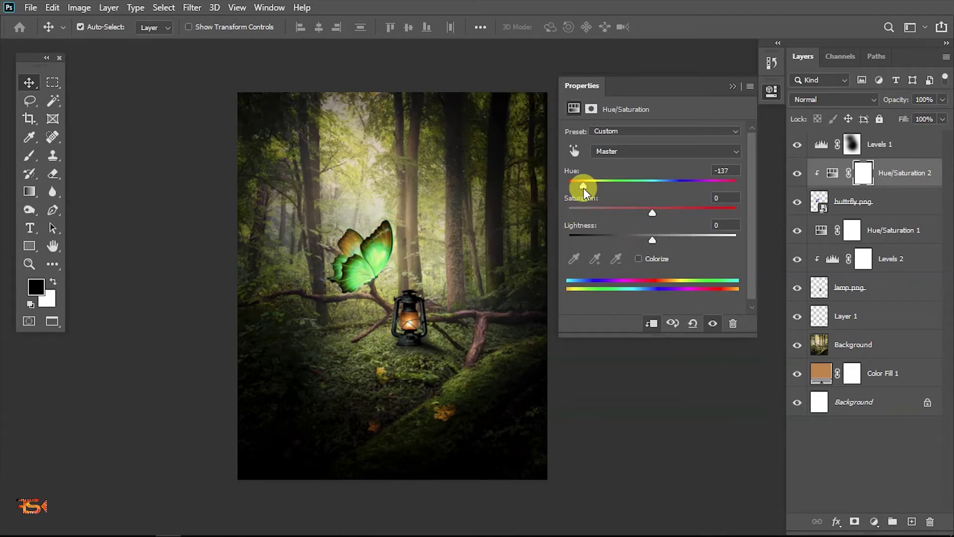
drag(651, 208, 656, 208)
mouse_move(651, 240)
mouse_down()
mouse_move(631, 239)
mouse_move(652, 240)
mouse_up()
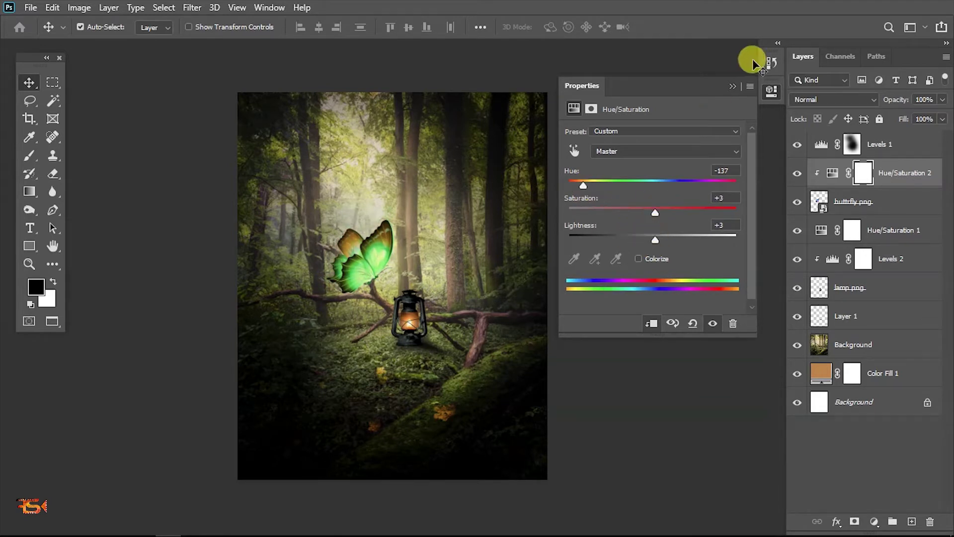
click(732, 86)
Invert the Hue/Saturation 2 mask and paint the outer wing edges white with a soft 251 px brush at 70% opacity.
key(ctrl+i)
scroll(313, 250, up, 2)
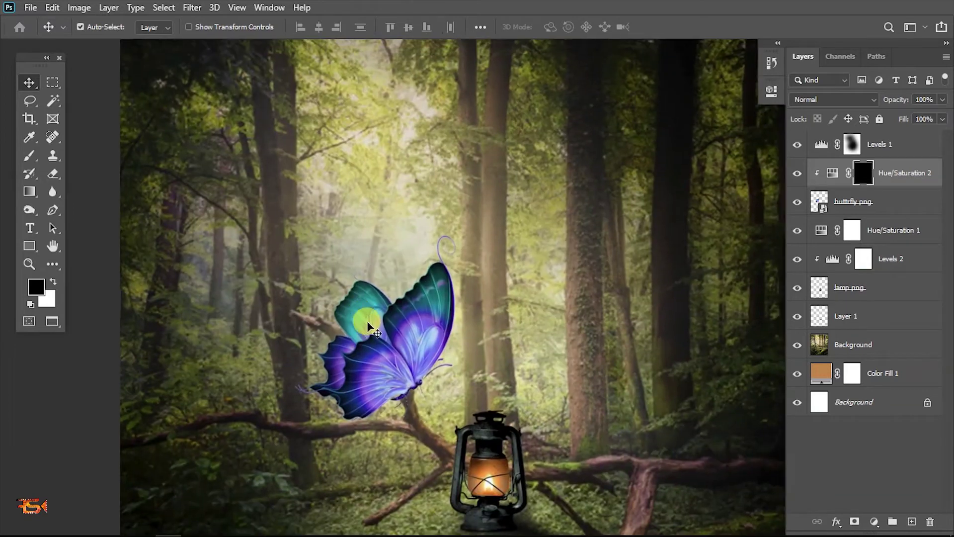
key(b)
key(x)
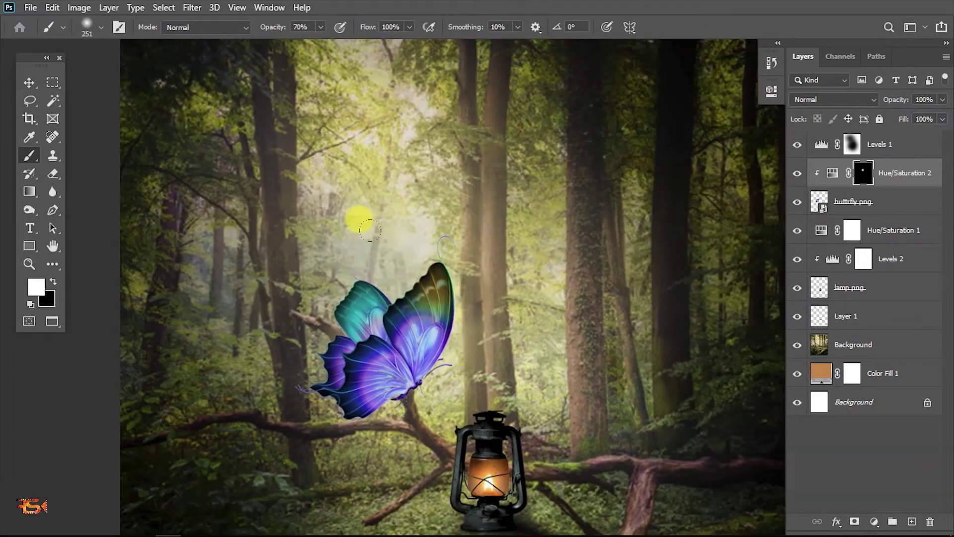
drag(298, 347, 313, 373)
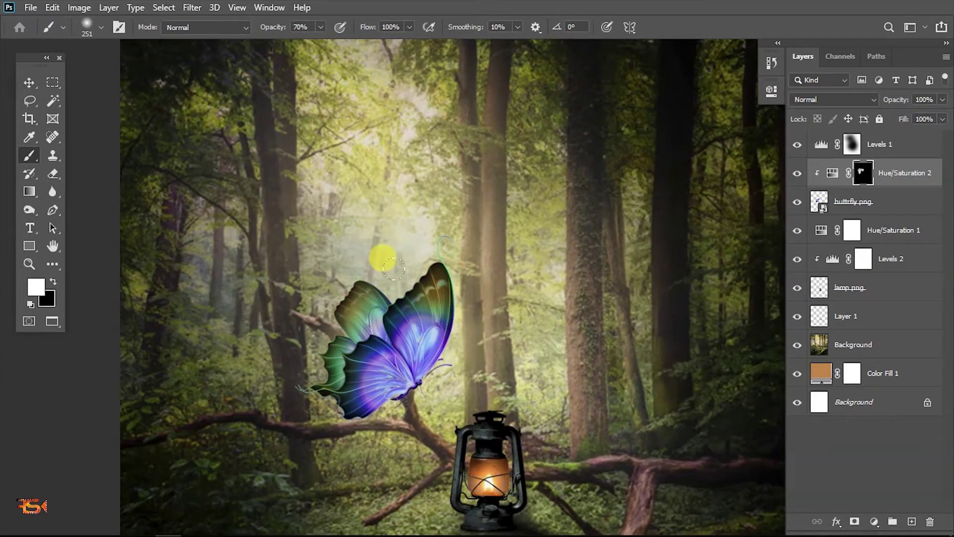
Refine the Hue/Saturation 2 mask by painting black near the upper antenna and white again along the left wing edges.
key(x)
drag(449, 225, 486, 224)
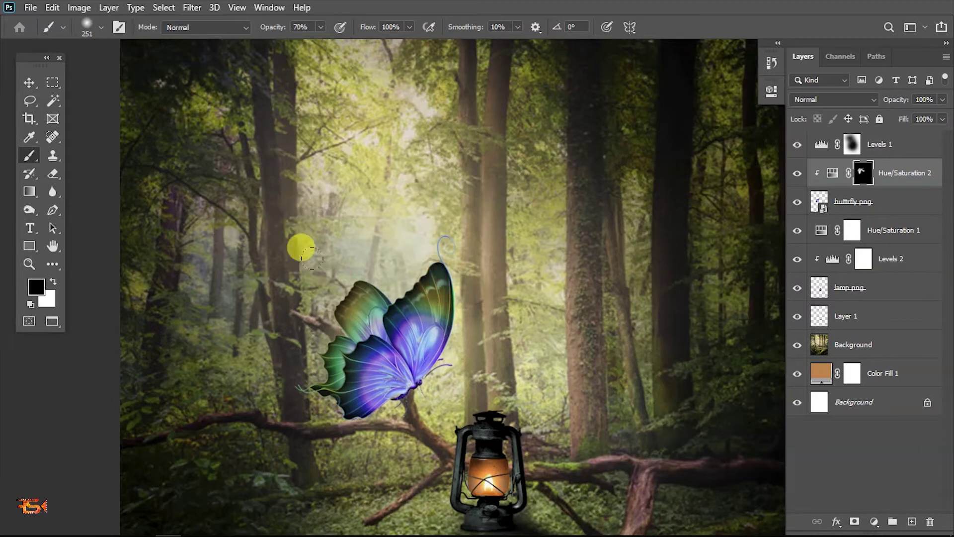
key(x)
drag(310, 254, 258, 366)
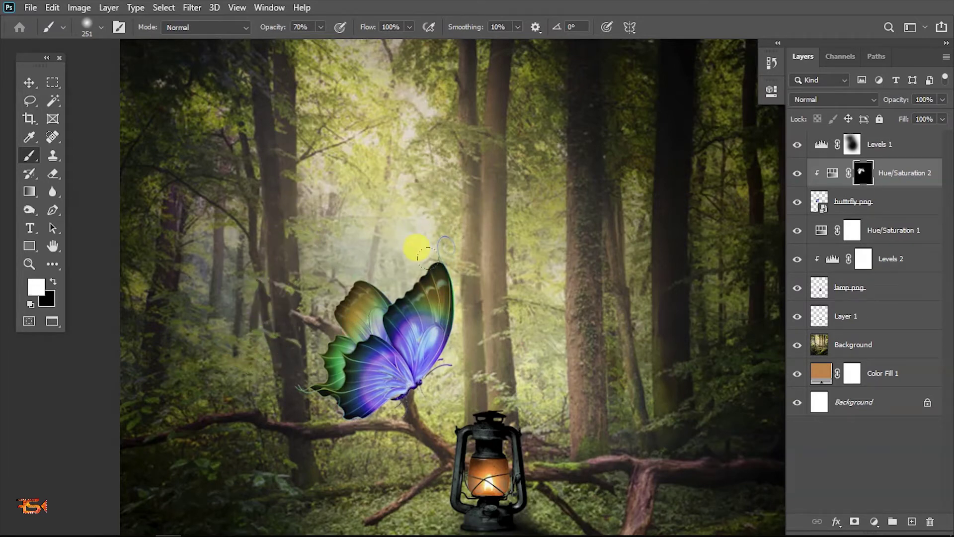
key(x)
Examine the recolored butterfly and the lantern within the whole composition and up close.
scroll(492, 245, down, 4)
drag(425, 345, 398, 330)
scroll(447, 388, down, 3)
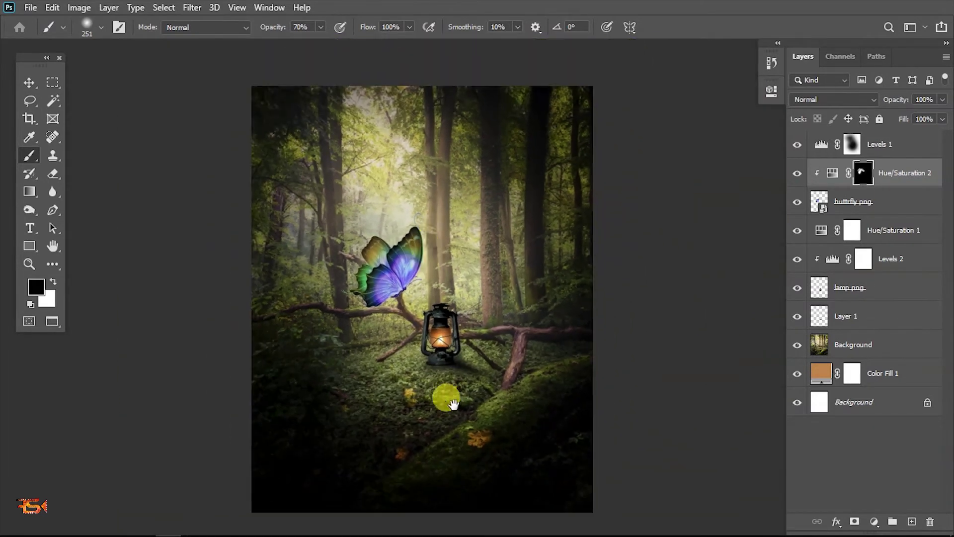
drag(451, 401, 452, 375)
scroll(466, 324, up, 2)
scroll(408, 290, up, 2)
mouse_move(467, 325)
mouse_down()
mouse_move(461, 369)
mouse_move(440, 324)
mouse_up()
scroll(392, 301, up, 1)
scroll(442, 324, down, 2)
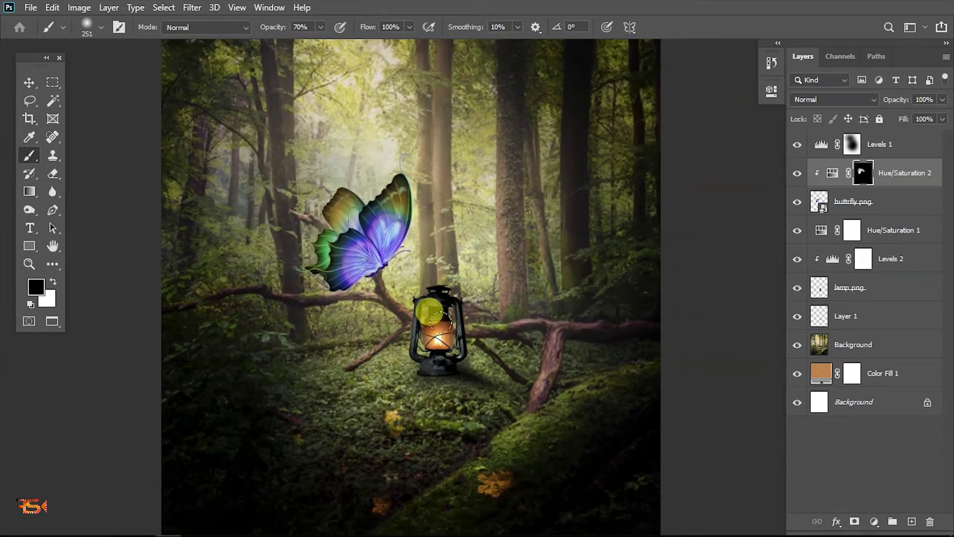
Create an empty layer above Hue/Saturation 2 and change the Color Fill 1 color to orange ff9833.
click(910, 522)
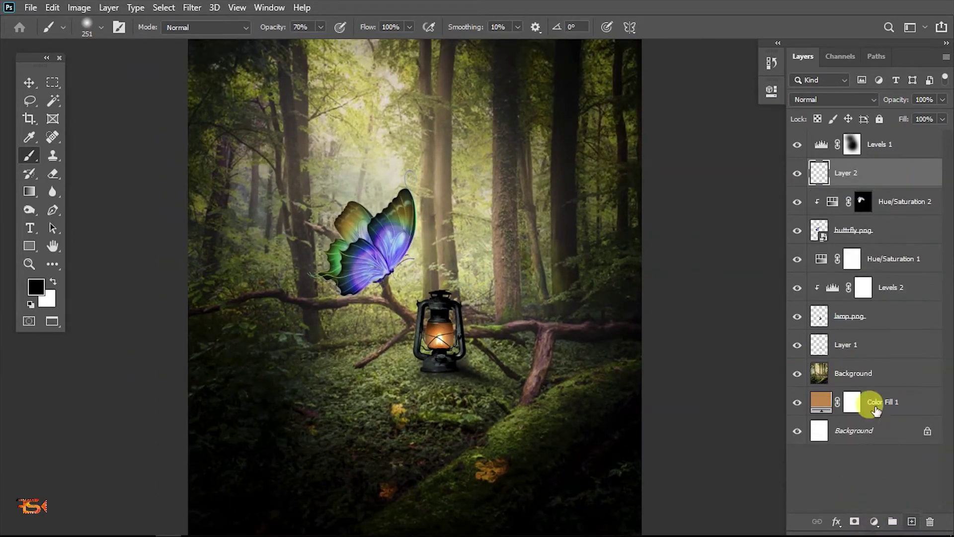
click(824, 402)
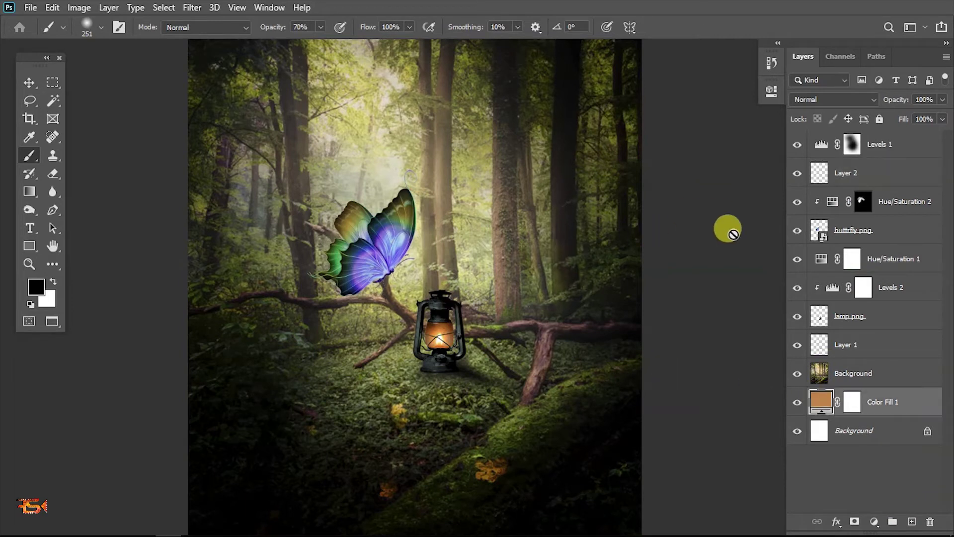
double_click(819, 400)
mouse_move(677, 188)
mouse_down()
mouse_move(696, 155)
mouse_move(718, 147)
mouse_up()
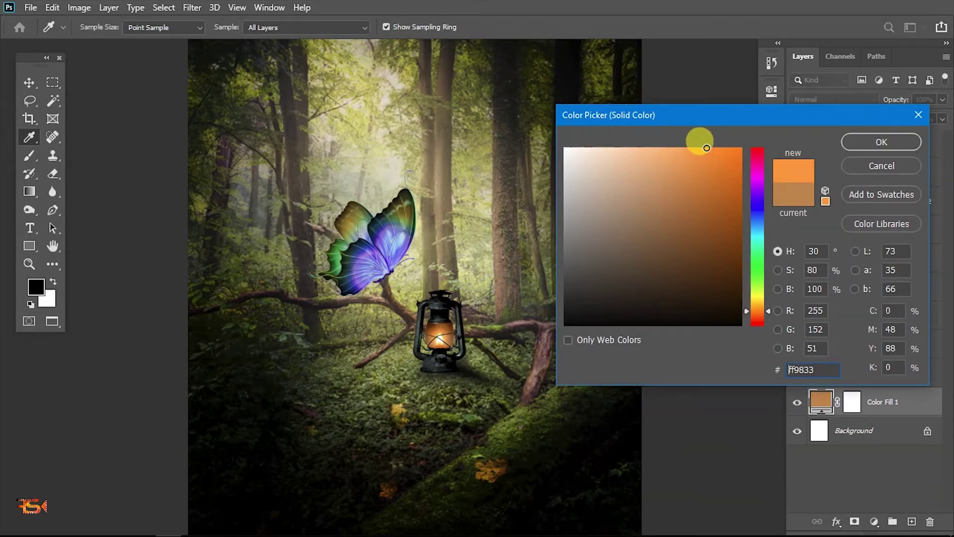
click(913, 141)
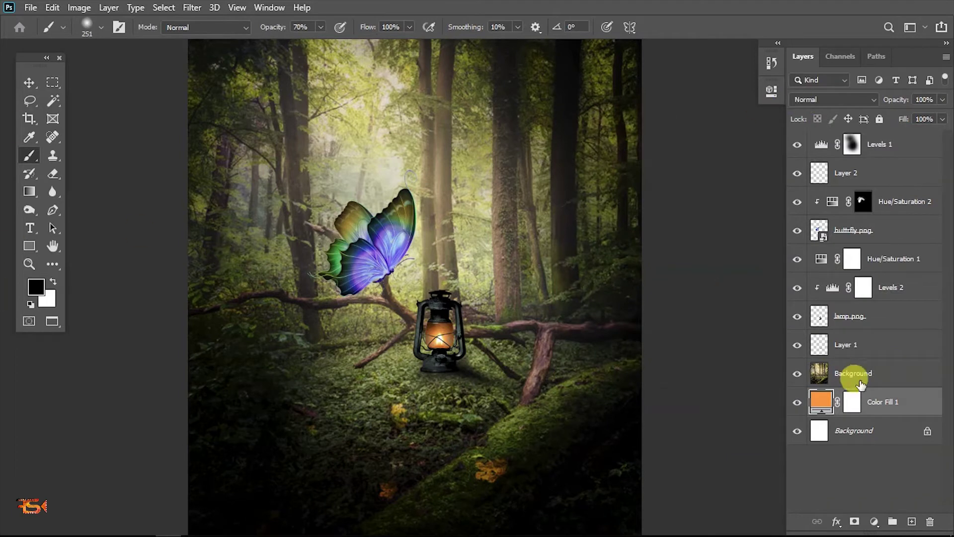
Copy the Color Fill 1 hex code and, with Layer 2 active, apply ff9833 as the foreground color.
double_click(814, 396)
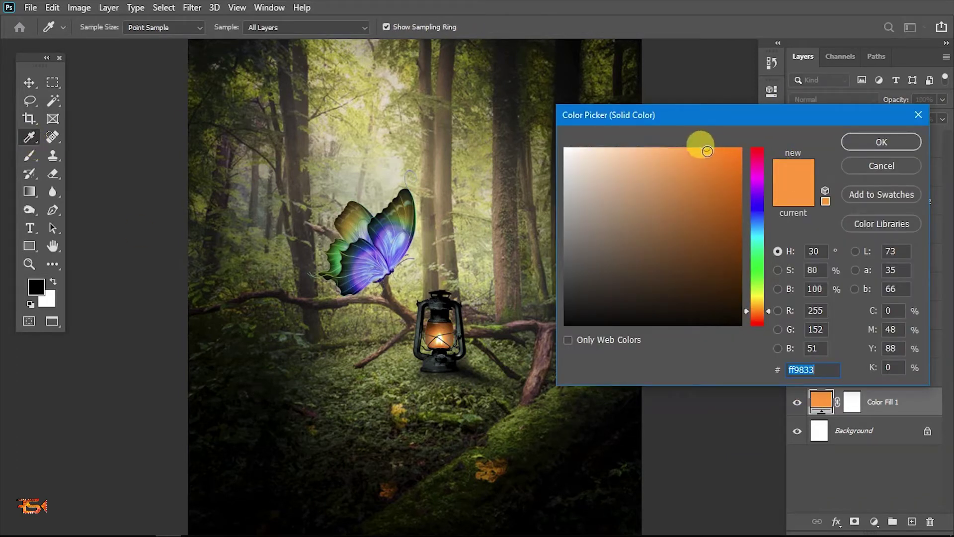
right_click(796, 369)
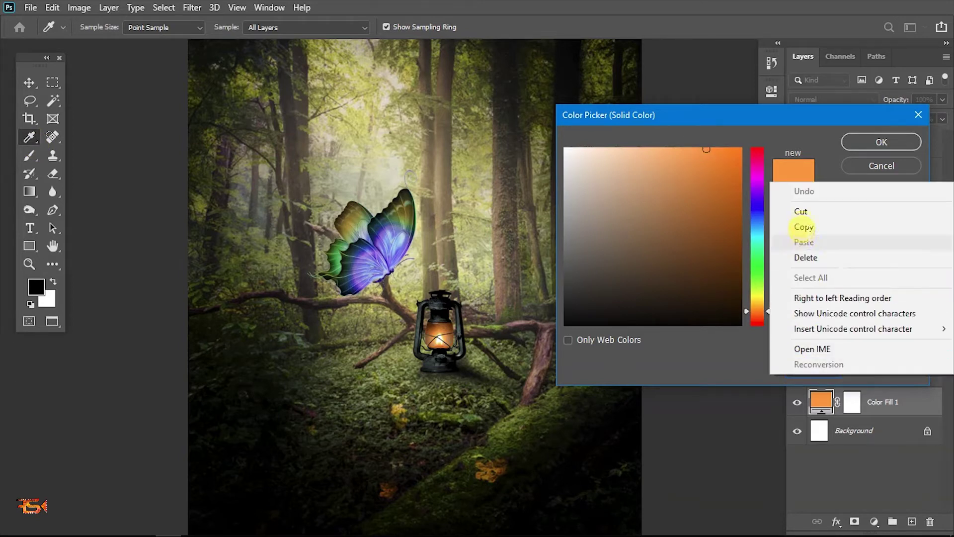
click(803, 227)
click(881, 142)
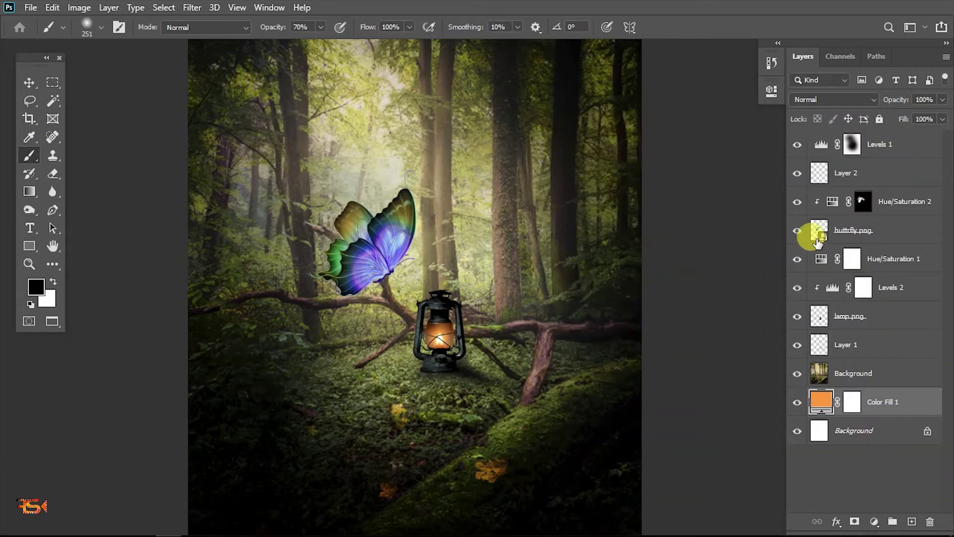
click(849, 175)
click(36, 286)
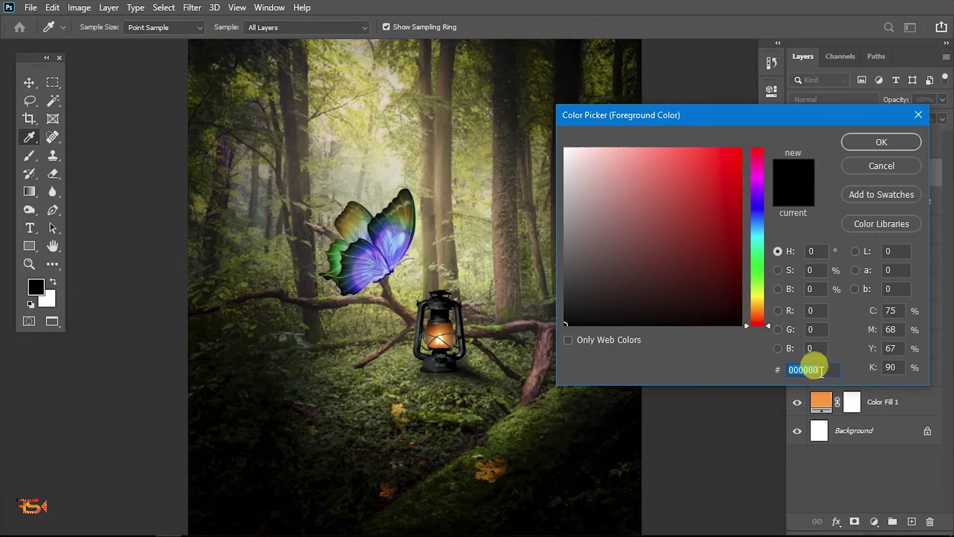
key(ctrl+v)
click(874, 143)
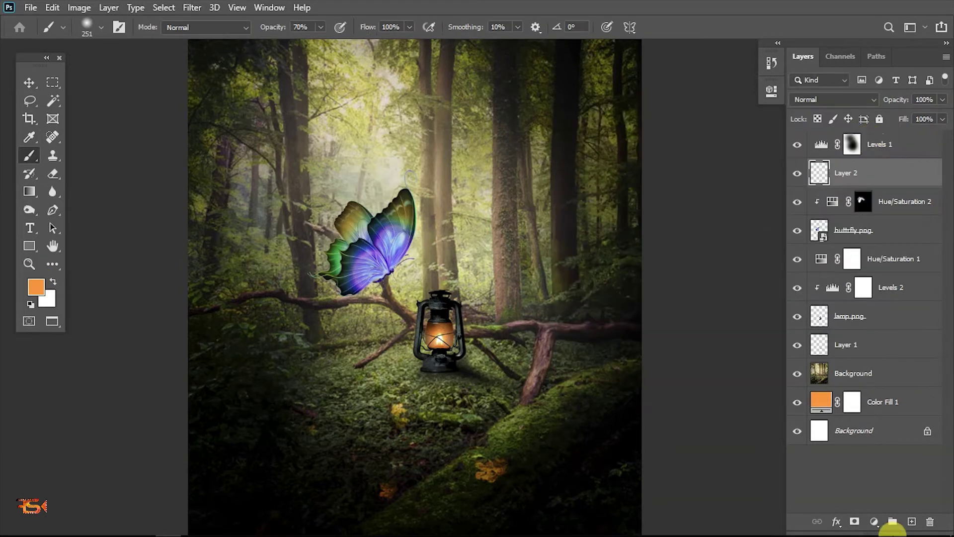
Fill Layer 2 with the orange foreground color and set its blend mode to Color.
key(alt+BackSpace)
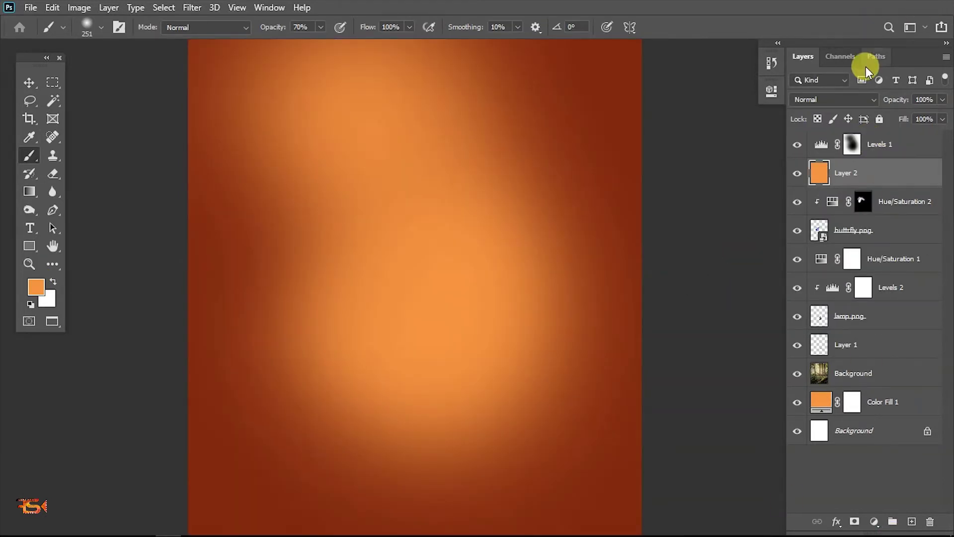
click(840, 99)
click(799, 425)
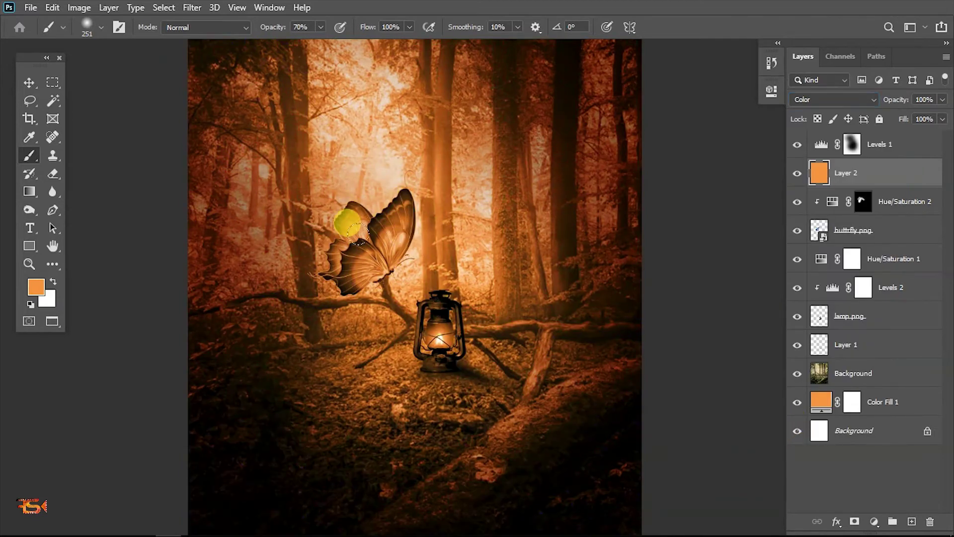
Set Layer 2's opacity to 92%, keep its blend mode on Color, and add a layer mask inverted to black.
key(v)
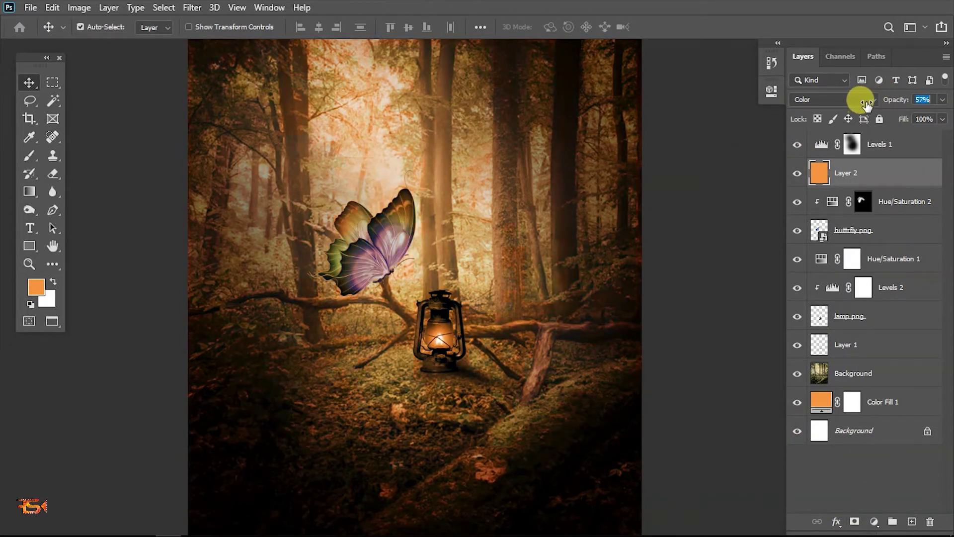
click(854, 521)
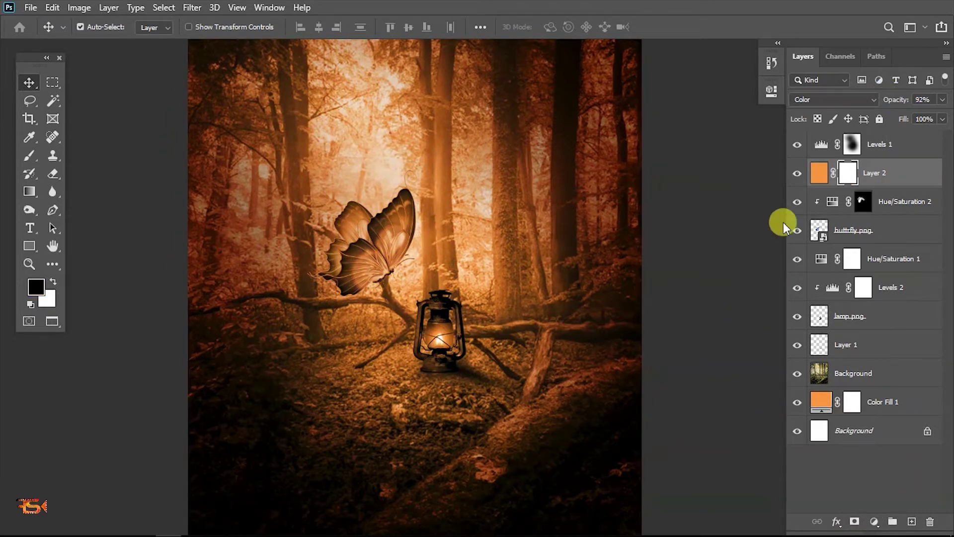
click(819, 172)
click(824, 99)
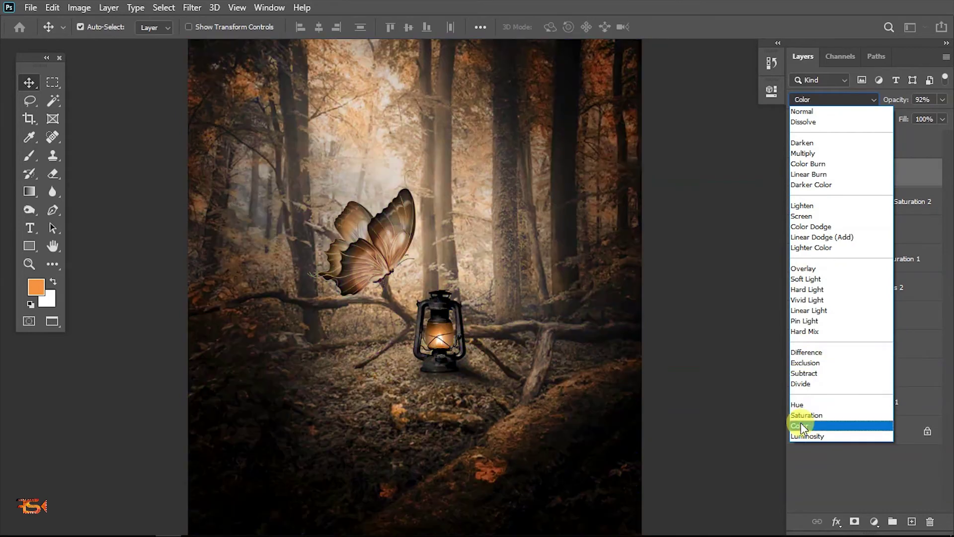
click(799, 425)
click(847, 173)
key(ctrl+i)
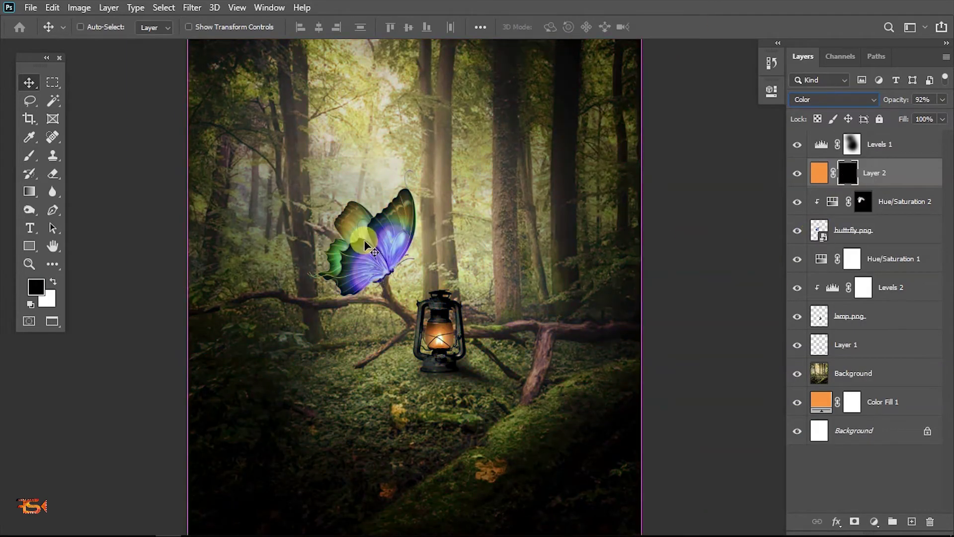
scroll(387, 251, up, 6)
click(805, 100)
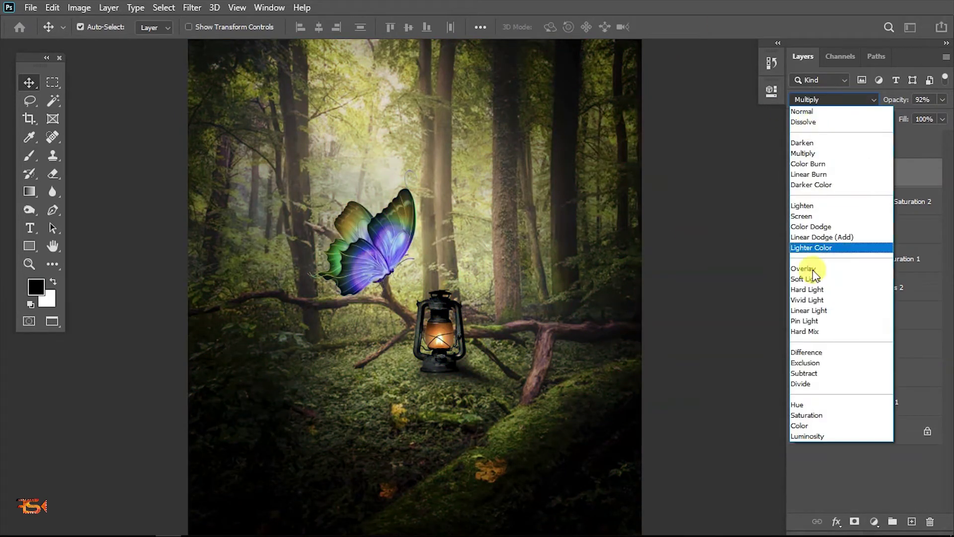
click(803, 422)
Paint a little white on Layer 2's mask over the butterfly's front wing and clip Layer 2 to the butterfly.
click(464, 241)
scroll(464, 240, up, 4)
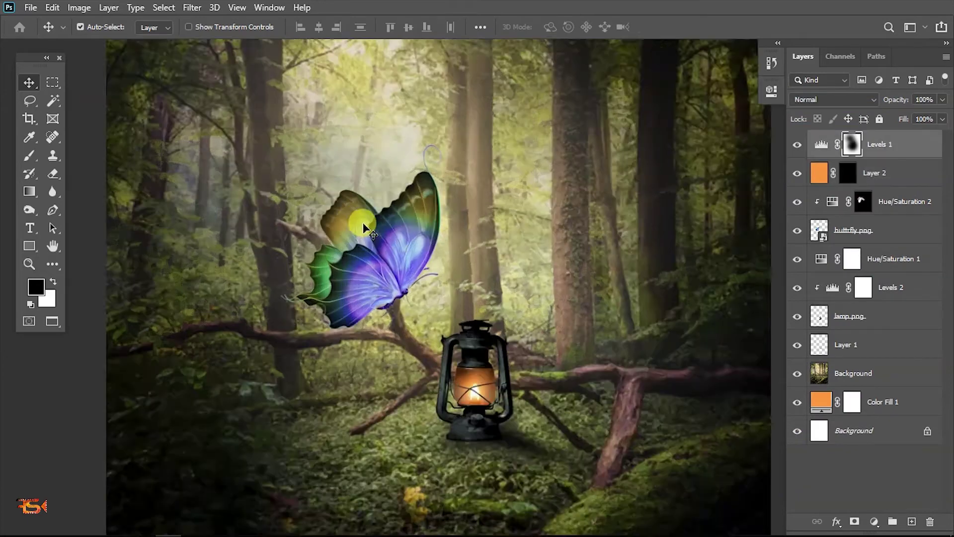
scroll(390, 256, down, 2)
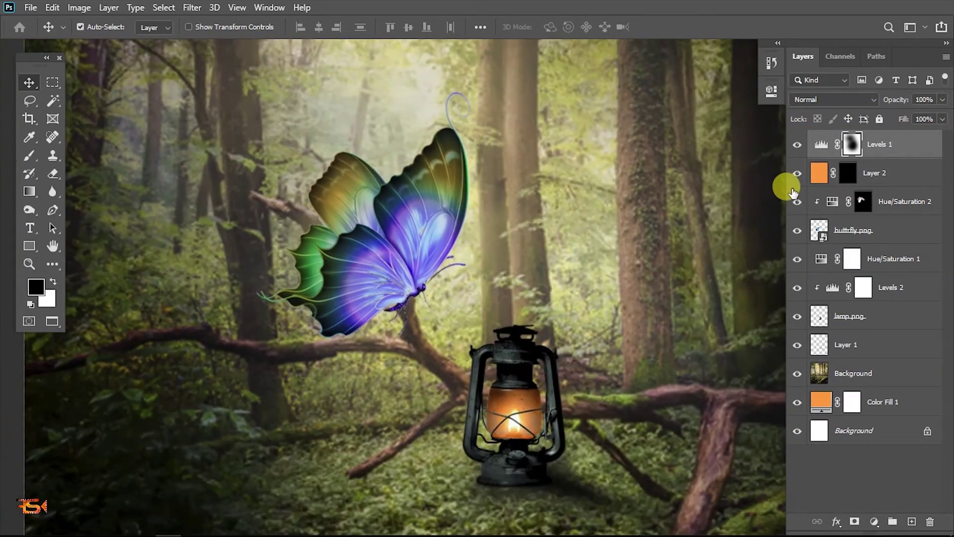
click(852, 174)
scroll(517, 237, up, 1)
key(b)
key(x)
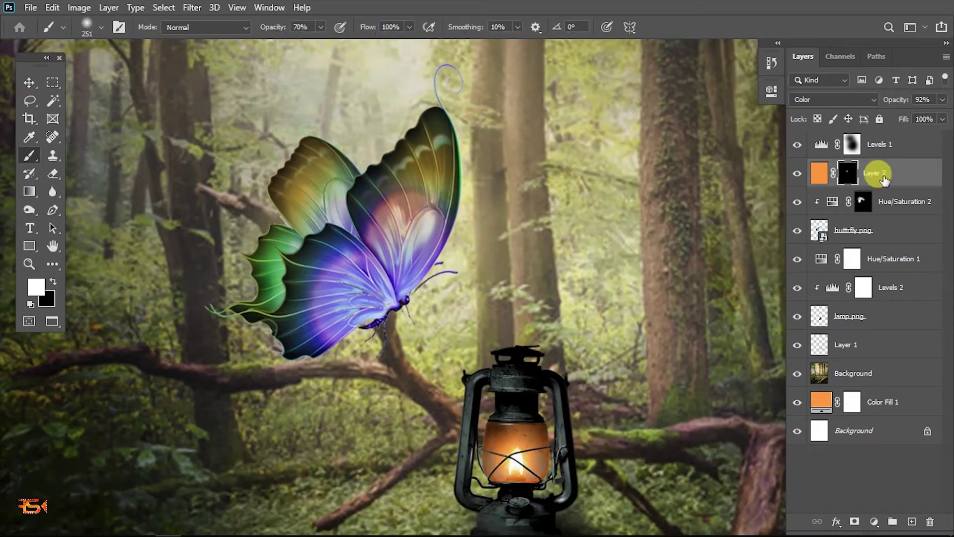
right_click(879, 172)
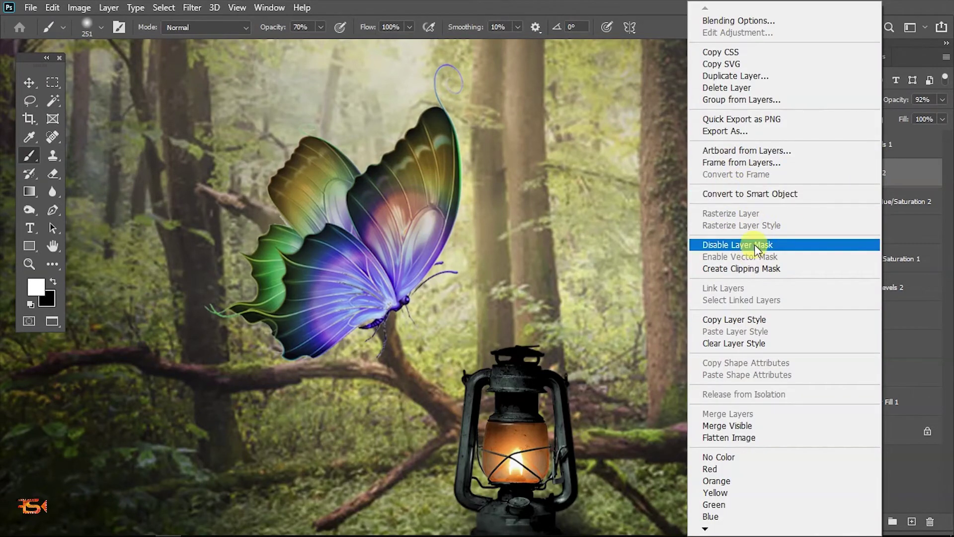
click(730, 268)
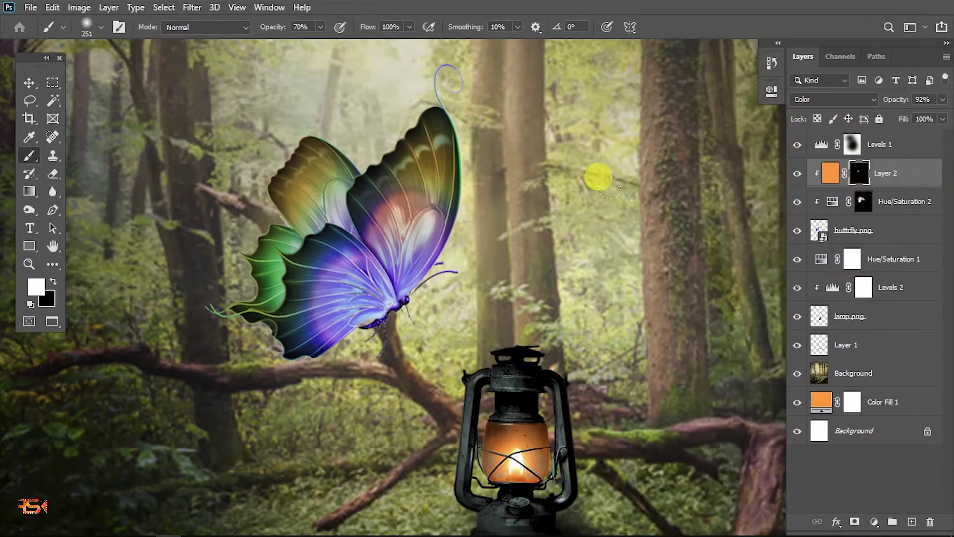
Paint white on Layer 2's mask over the butterfly's body and the wing areas facing the lantern to tint them orange.
mouse_move(320, 207)
mouse_down()
mouse_move(354, 198)
mouse_move(372, 97)
mouse_up()
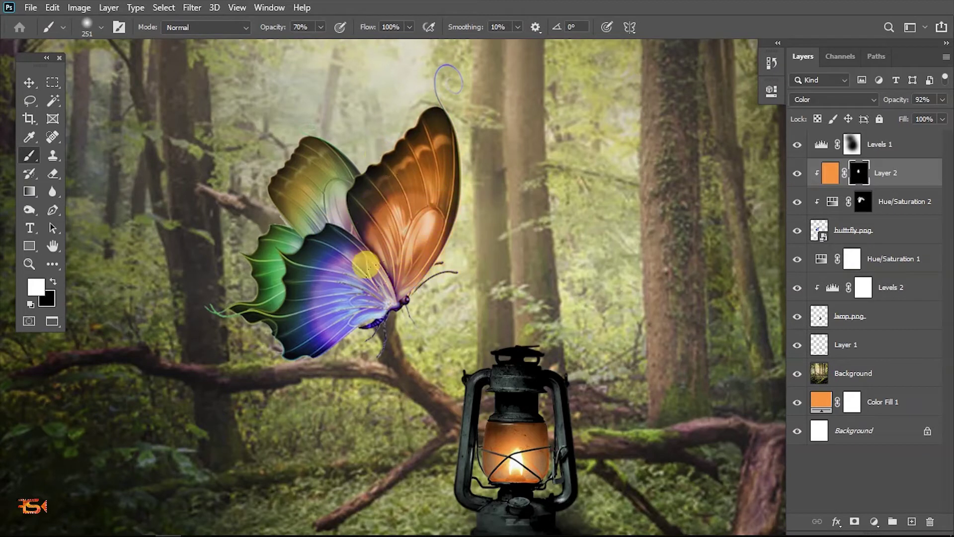
key(x)
key(x)
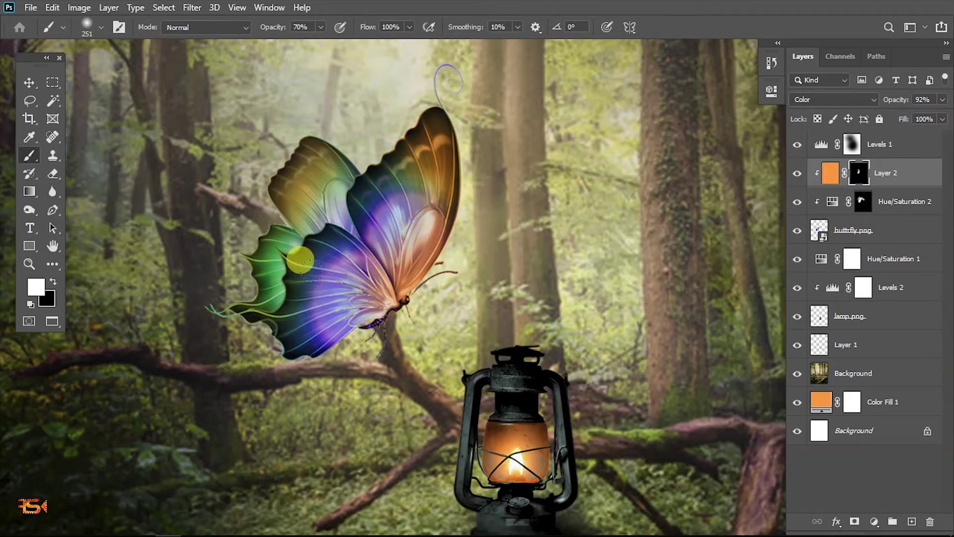
key(x)
key(x)
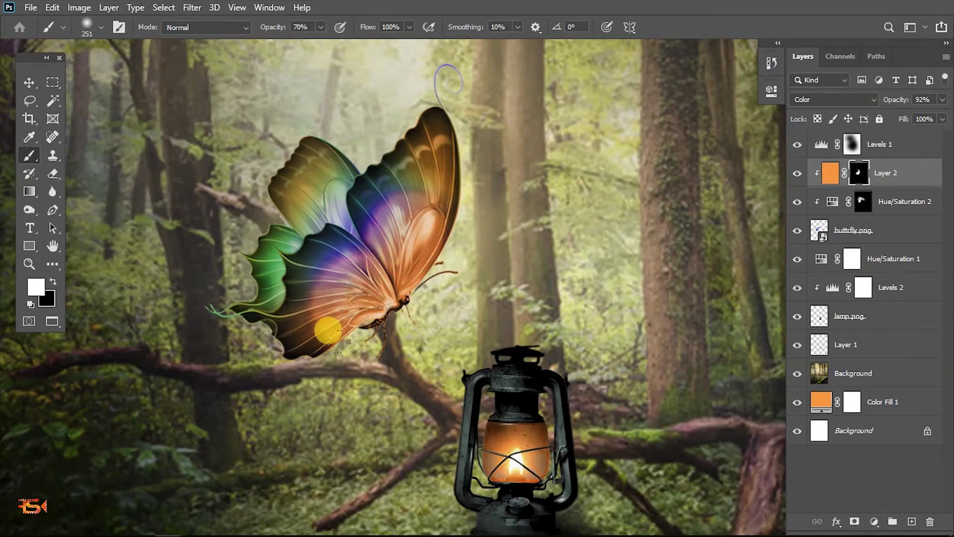
scroll(435, 281, down, 7)
scroll(457, 344, up, 5)
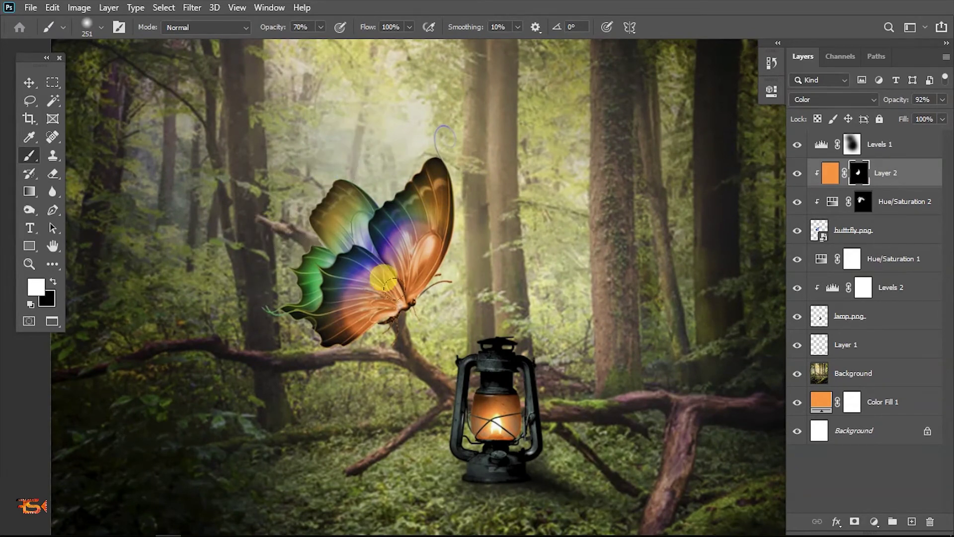
scroll(356, 316, down, 2)
scroll(362, 310, up, 2)
scroll(362, 313, down, 5)
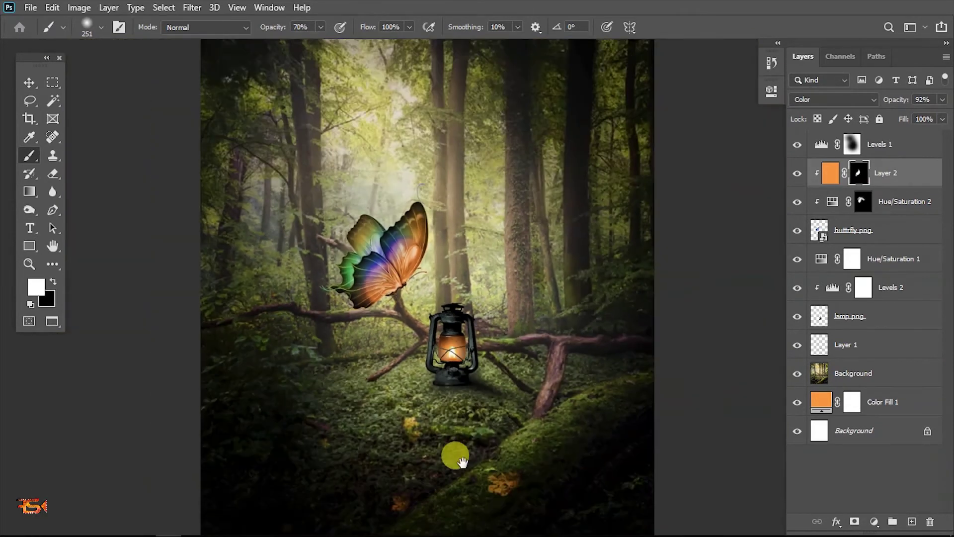
scroll(434, 388, up, 4)
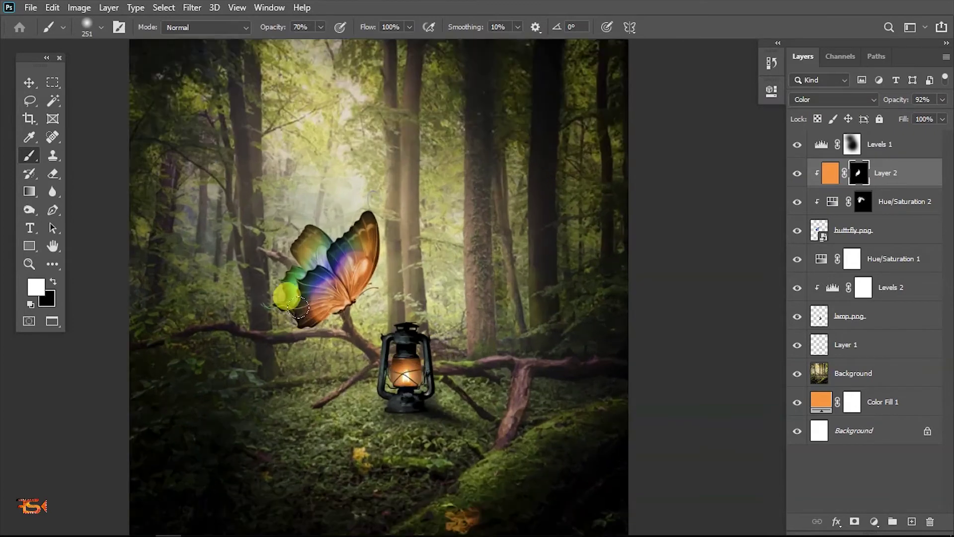
scroll(378, 413, up, 2)
Move Color Fill 1 directly above the forest Background layer and set its blend mode to Color.
key(v)
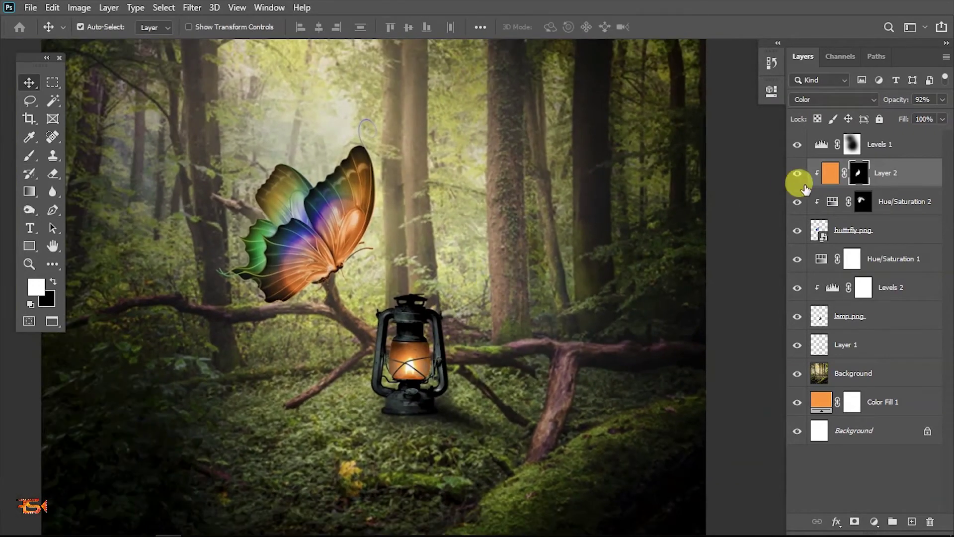
click(844, 144)
click(885, 173)
scroll(677, 341, down, 4)
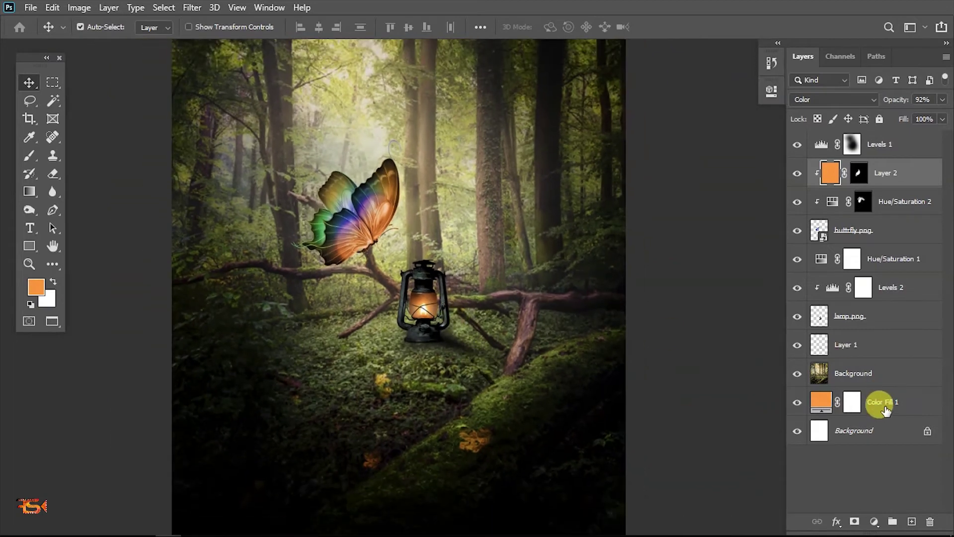
click(886, 409)
drag(890, 398, 874, 370)
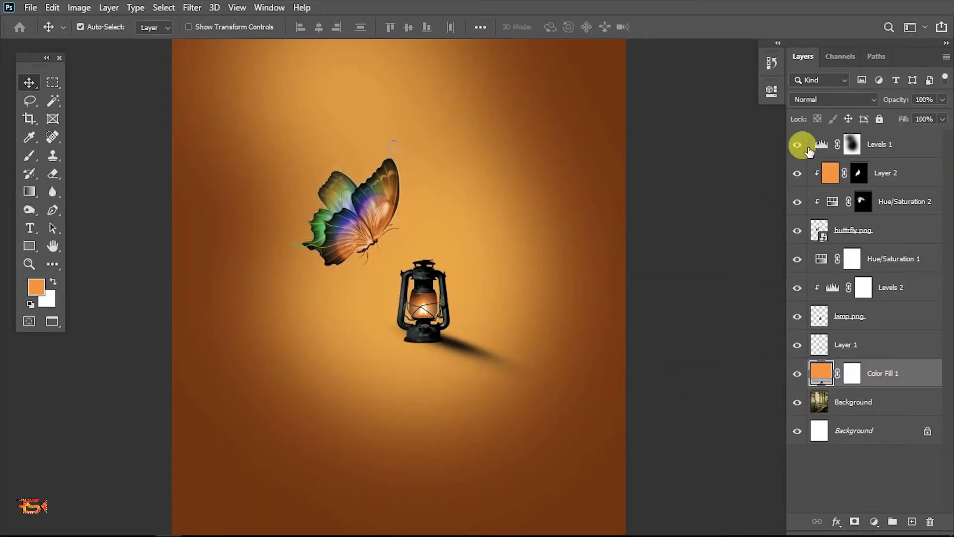
click(834, 99)
click(793, 421)
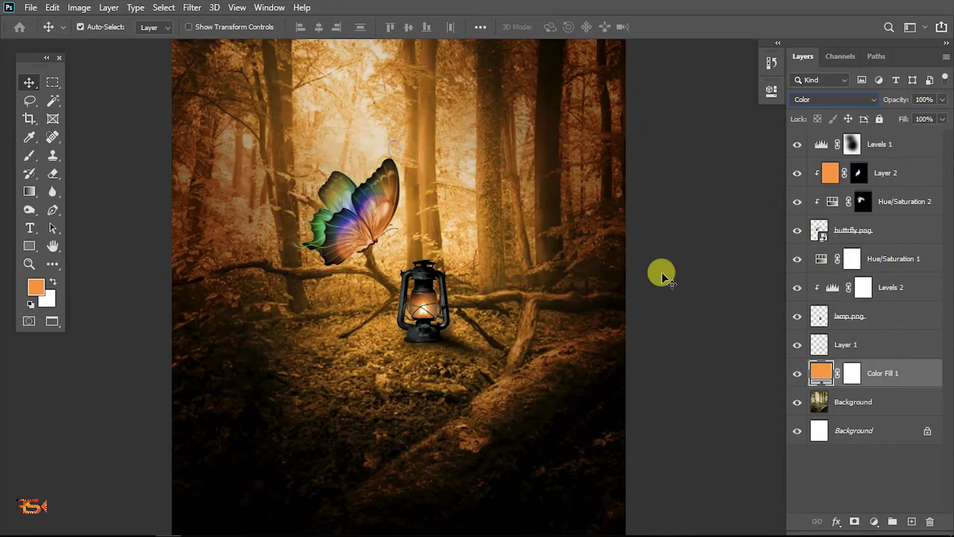
Set Color Fill 1's Blend If white range to 144/255 for This Layer and 0/255 for Underlying Layer, at 98% opacity.
double_click(883, 373)
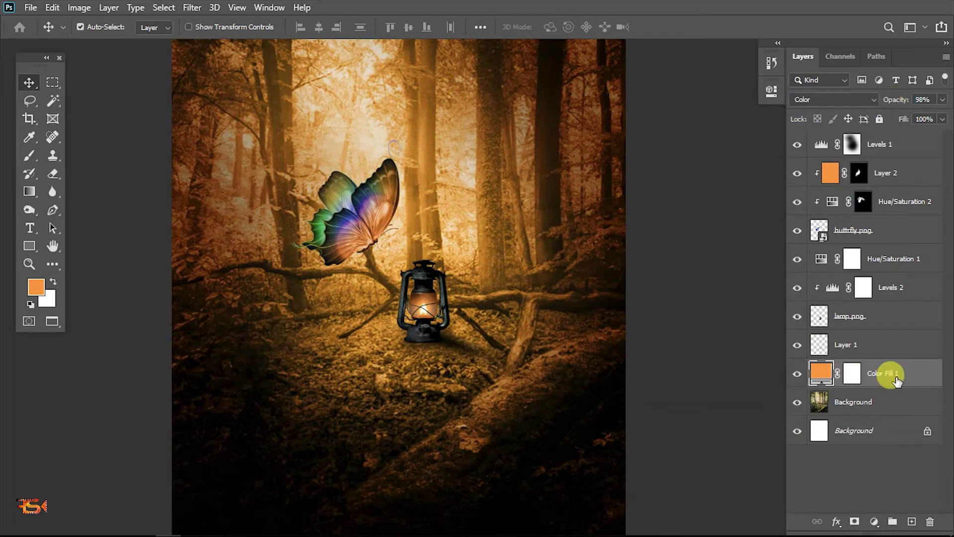
click(744, 528)
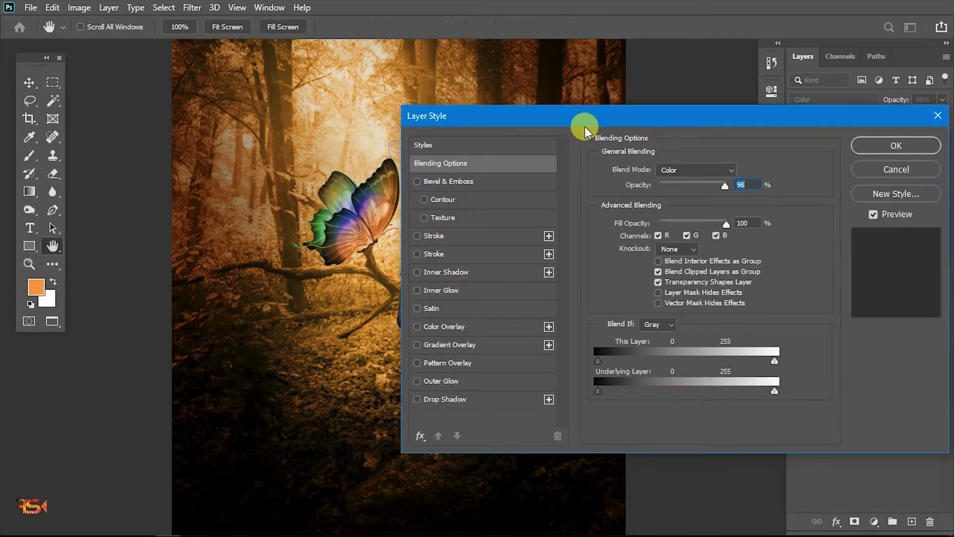
drag(585, 118, 753, 37)
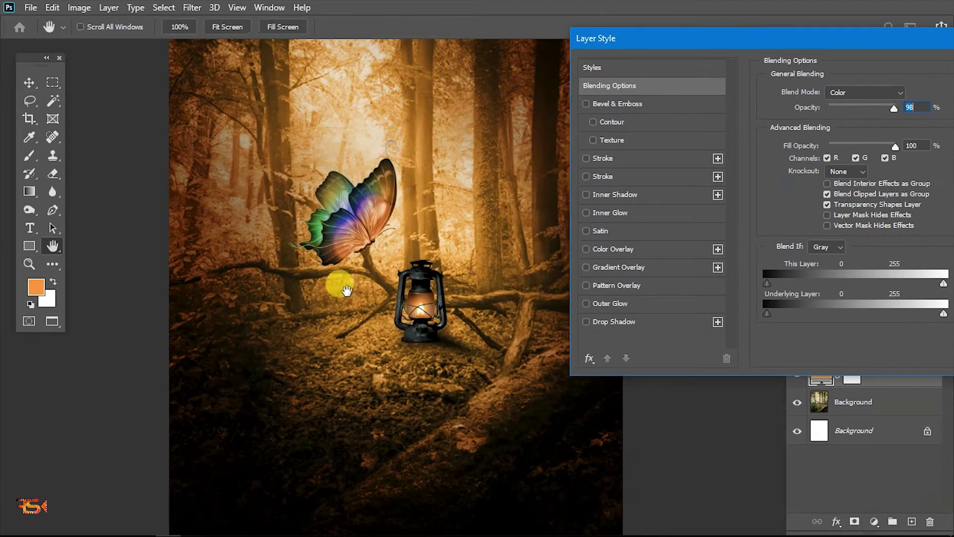
drag(341, 281, 253, 263)
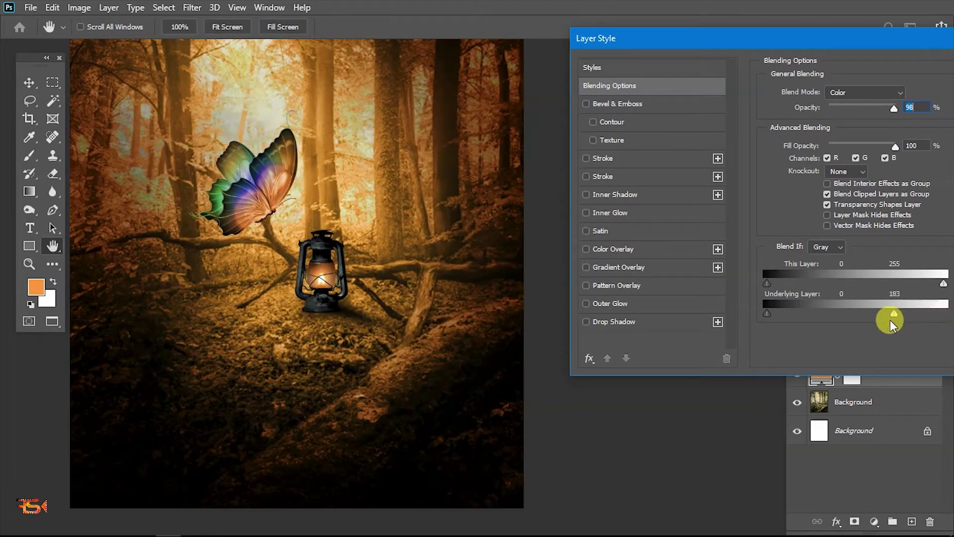
drag(803, 324, 768, 324)
drag(831, 314, 946, 314)
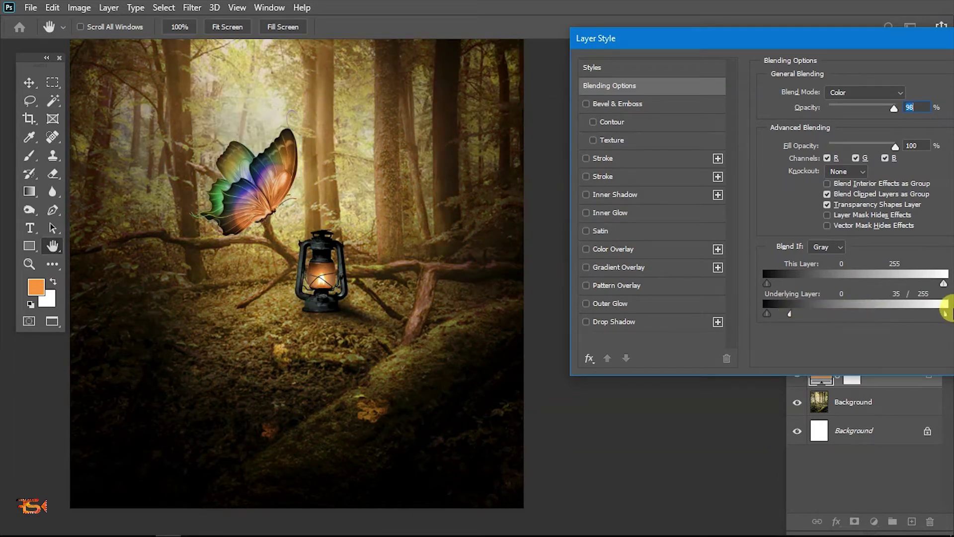
drag(801, 312, 756, 321)
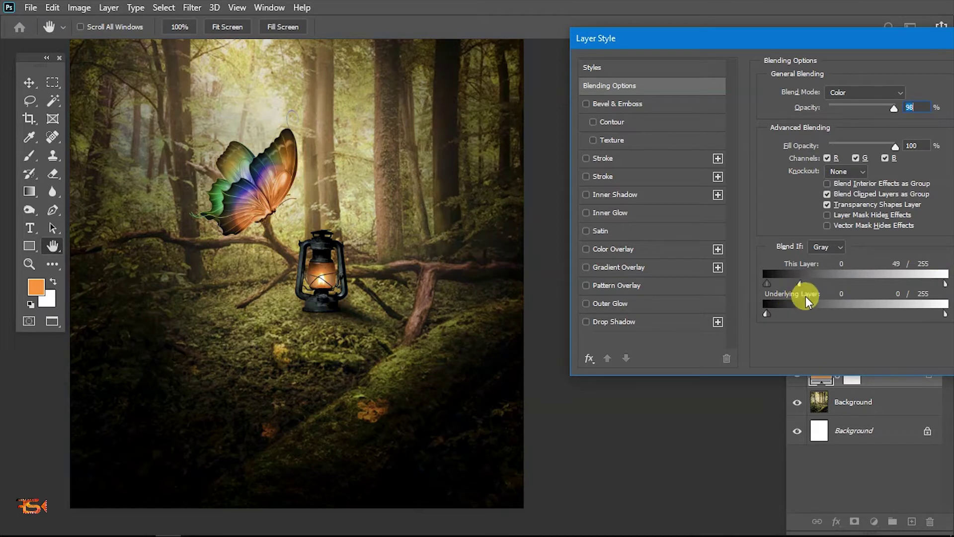
drag(806, 296, 866, 282)
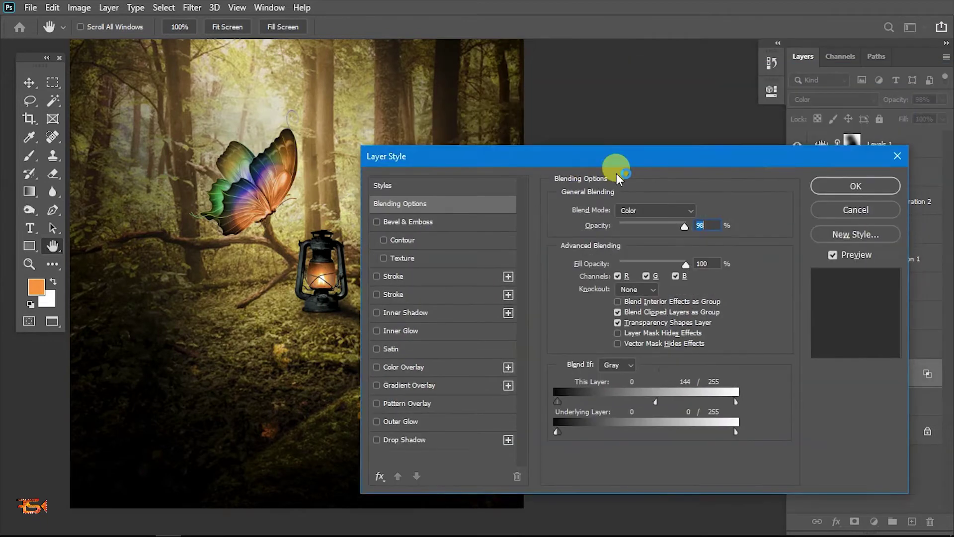
click(853, 196)
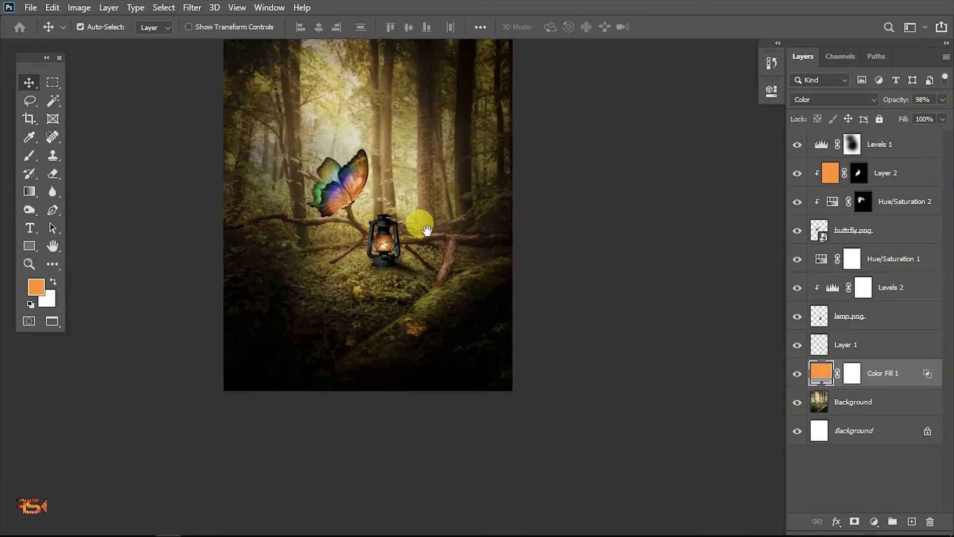
Examine the warm tint on the forest around the lantern and butterfly, up close and in the whole composition.
drag(423, 226, 420, 325)
scroll(390, 354, up, 1)
drag(379, 398, 386, 372)
scroll(416, 298, up, 1)
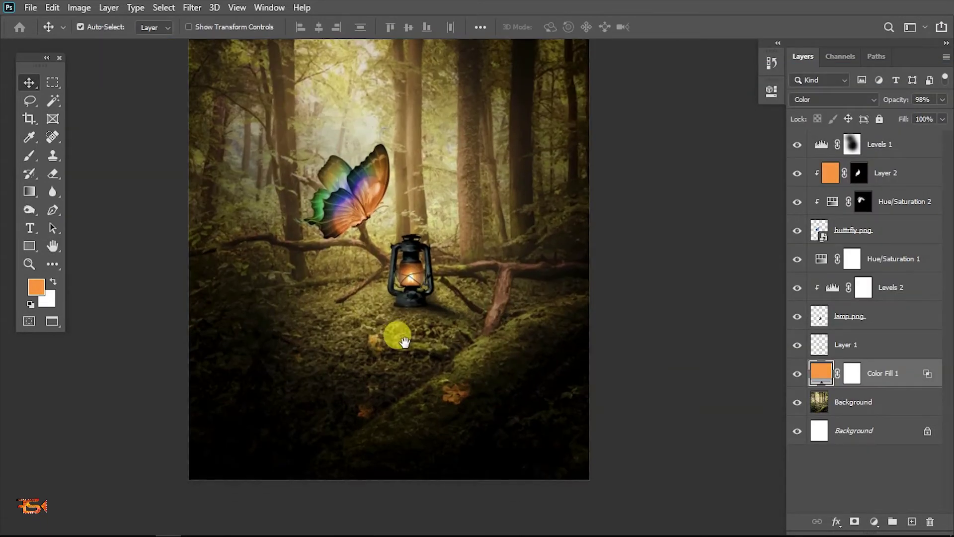
click(410, 290)
scroll(411, 299, down, 3)
drag(449, 334, 432, 332)
scroll(401, 313, up, 2)
drag(385, 266, 379, 296)
drag(474, 357, 482, 352)
Make Color Fill 1's mask active and enlarge the soft white brush to 652 px for brushing around the scene.
click(877, 378)
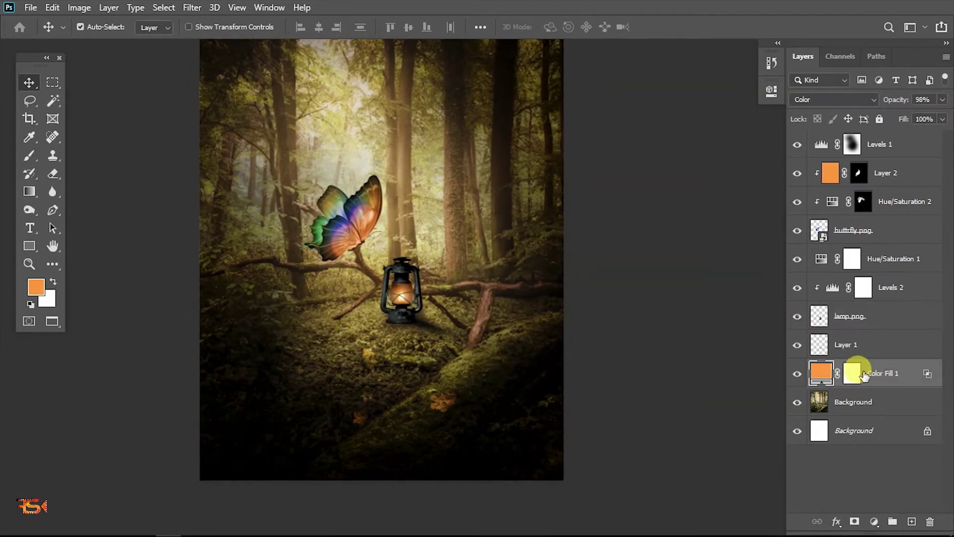
click(852, 373)
key(d)
key(b)
alt+right_click(404, 309)
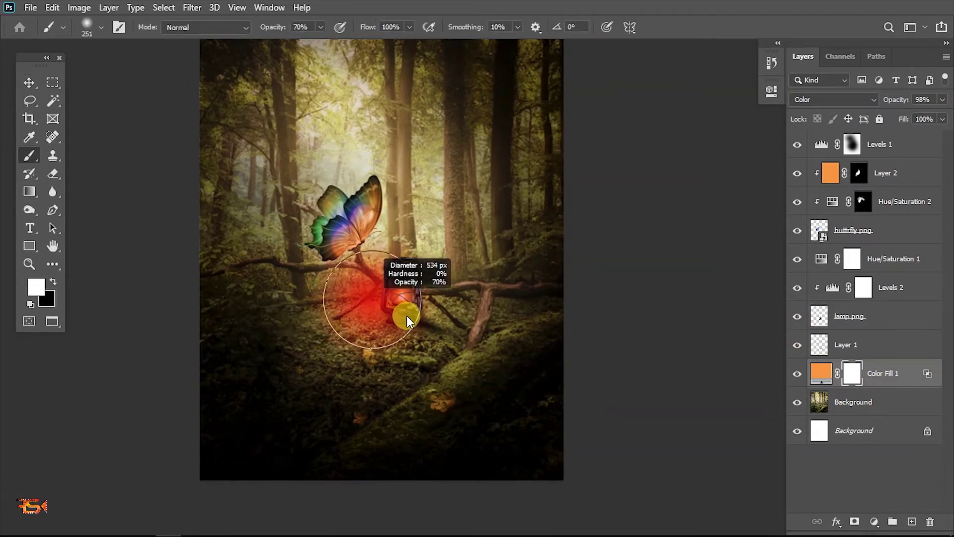
drag(261, 318, 263, 318)
drag(578, 338, 574, 384)
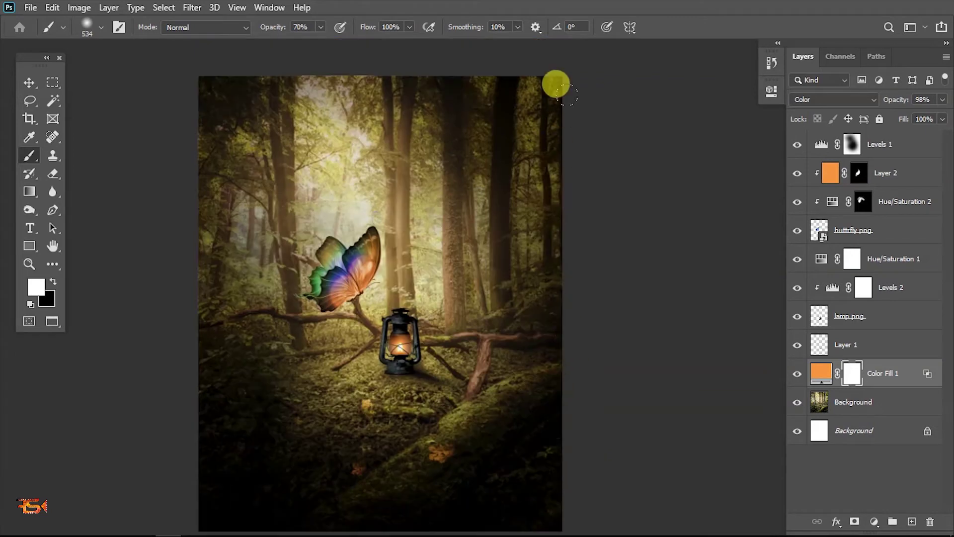
scroll(263, 229, down, 3)
drag(304, 252, 305, 219)
alt+right_click(306, 219)
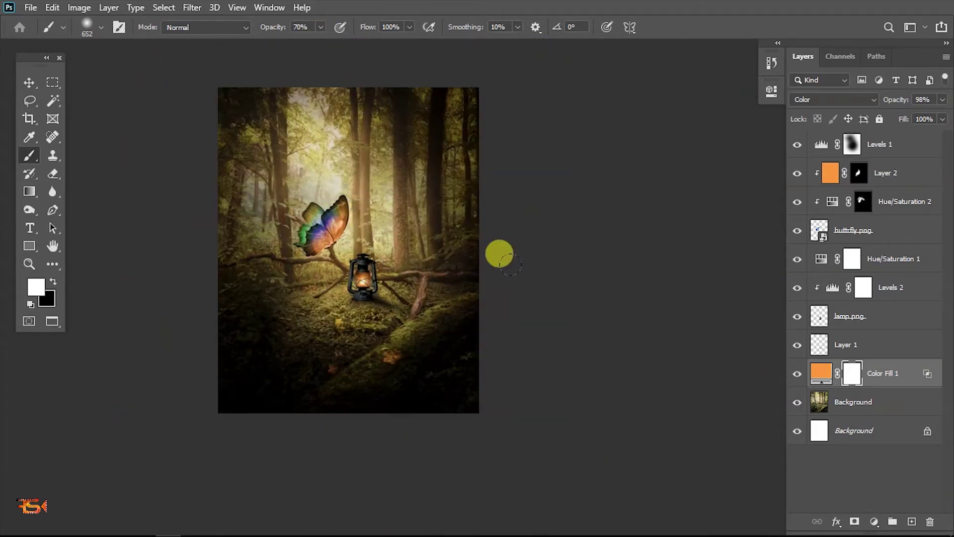
drag(462, 283, 460, 333)
drag(280, 478, 207, 496)
drag(407, 374, 562, 366)
Group all layers above the locked white Background, name the group Basic, and save the document.
scroll(539, 343, up, 2)
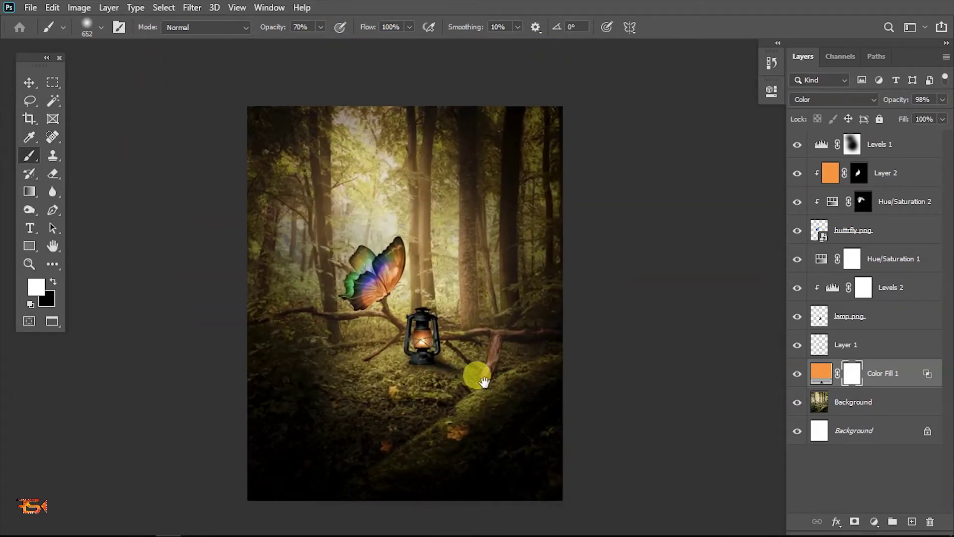
key(v)
scroll(427, 323, up, 1)
scroll(428, 323, up, 1)
click(892, 144)
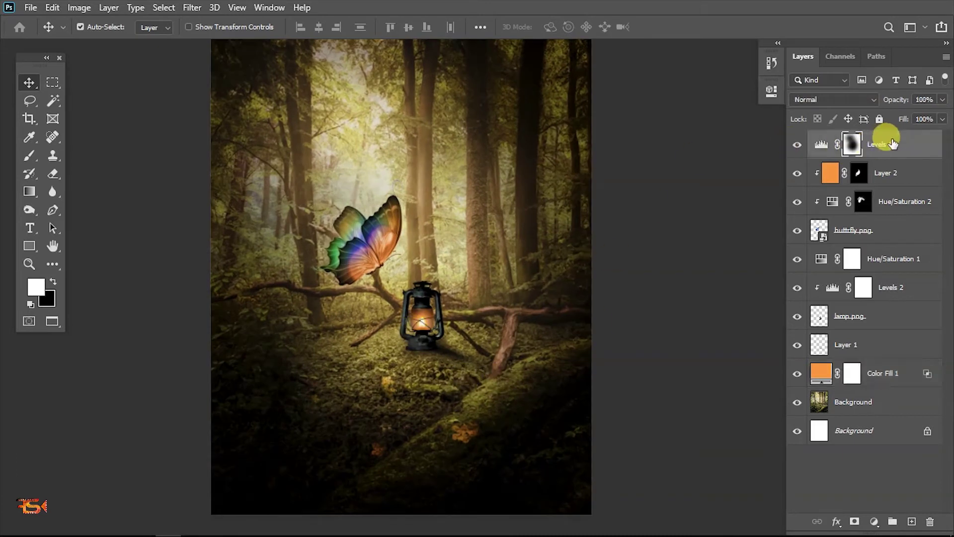
shift+click(878, 416)
click(887, 519)
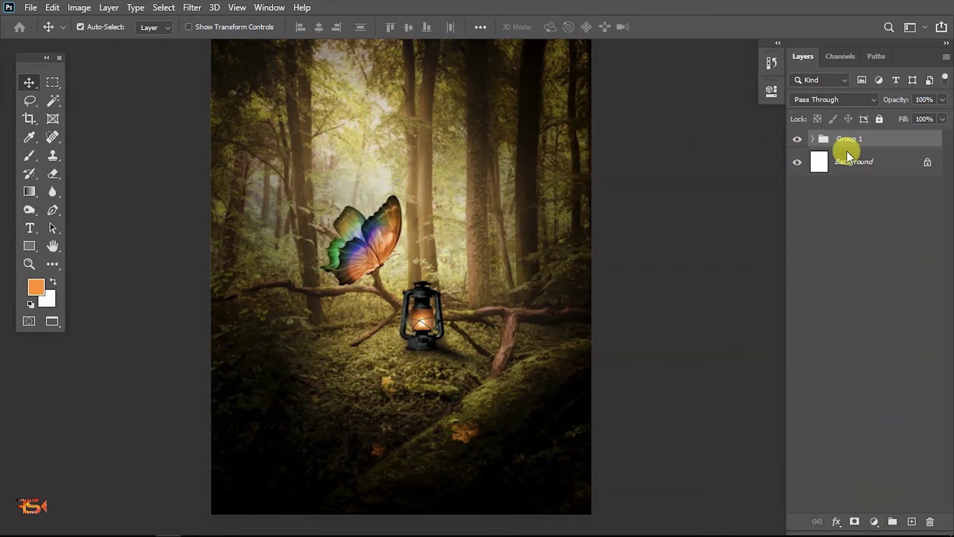
key(BackSpace)
click(852, 208)
click(876, 139)
key(ctrl+s)
Add a new layer above the Basic group and pick a bright orange foreground color for the soft brush.
click(912, 522)
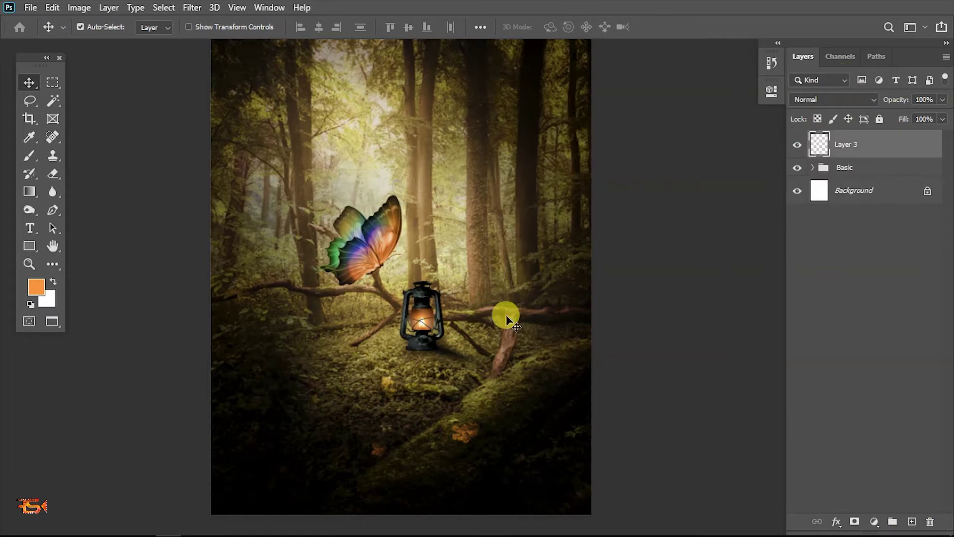
scroll(398, 328, up, 3)
key(b)
drag(434, 302, 397, 314)
click(36, 287)
click(710, 149)
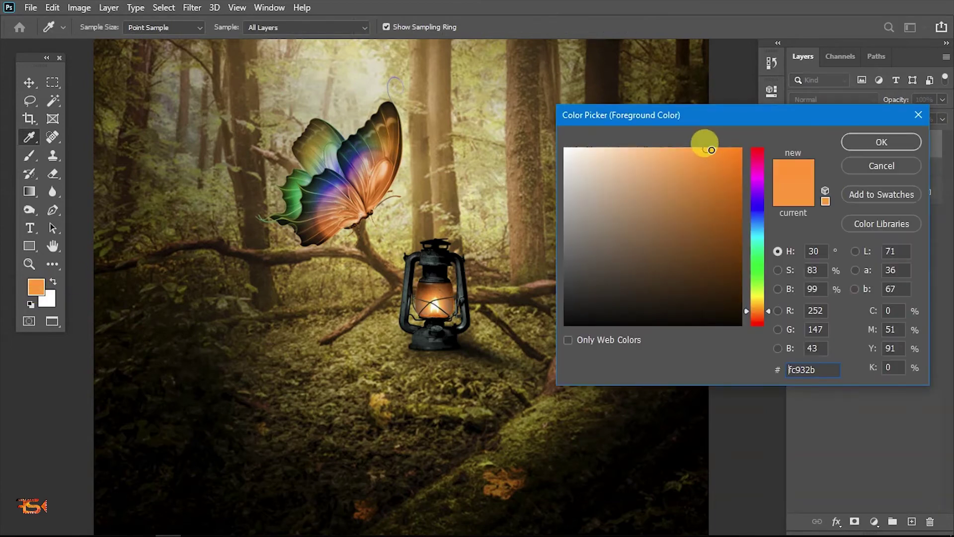
key(Return)
Paint soft orange light from the lantern up through the trunks and upper forest on Layer 3, enlarging the brush to 1143 px.
mouse_move(419, 269)
mouse_down()
mouse_move(394, 251)
mouse_move(413, 248)
mouse_move(411, 259)
mouse_move(377, 223)
mouse_move(501, 63)
mouse_up()
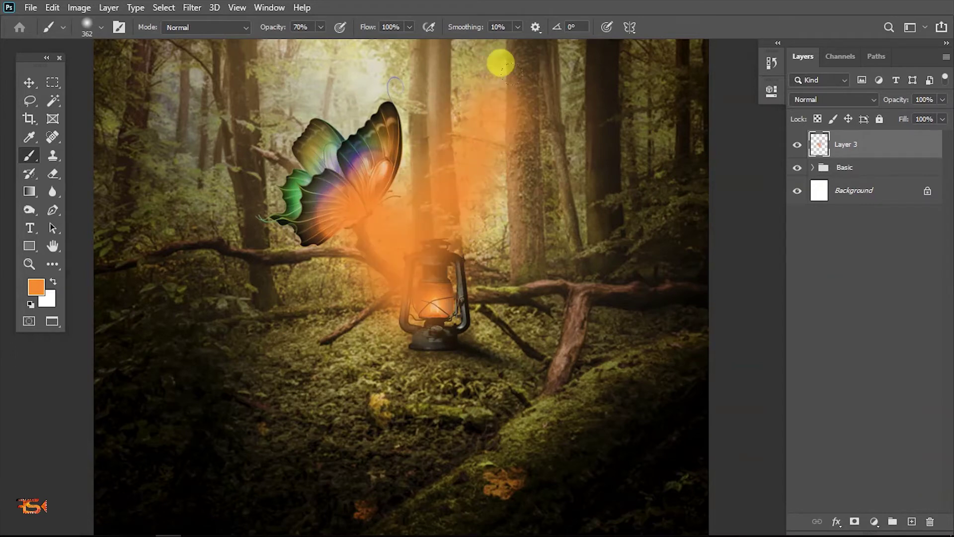
scroll(497, 219, up, 3)
mouse_move(496, 373)
mouse_down()
mouse_move(273, 132)
mouse_move(273, 81)
mouse_up()
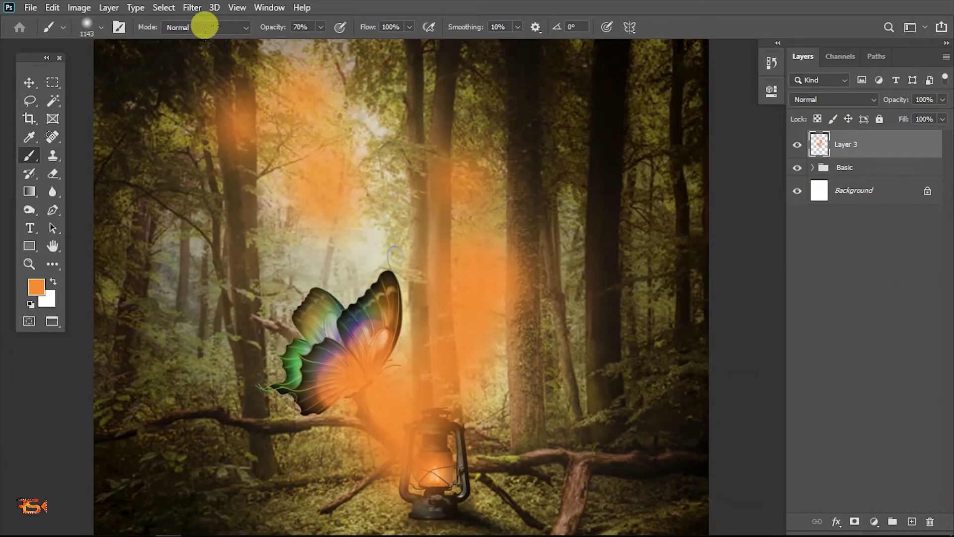
mouse_move(204, 25)
mouse_down()
mouse_move(130, 36)
mouse_move(198, 258)
mouse_up()
scroll(441, 122, down, 4)
scroll(441, 121, up, 1)
drag(300, 44, 447, 109)
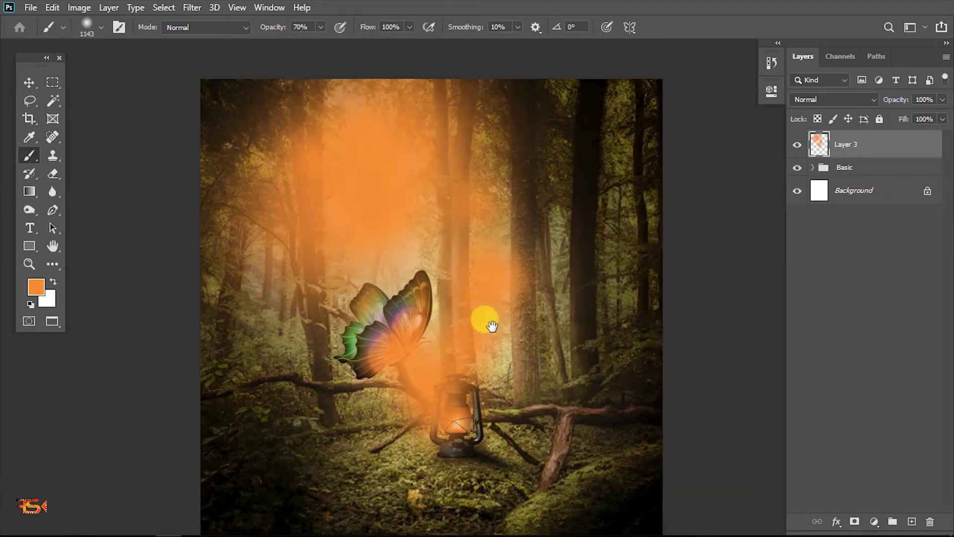
drag(486, 320, 486, 295)
drag(502, 274, 514, 318)
drag(405, 204, 404, 178)
Set Layer 3's blend mode to Overlay and lower its opacity to 47%.
click(851, 105)
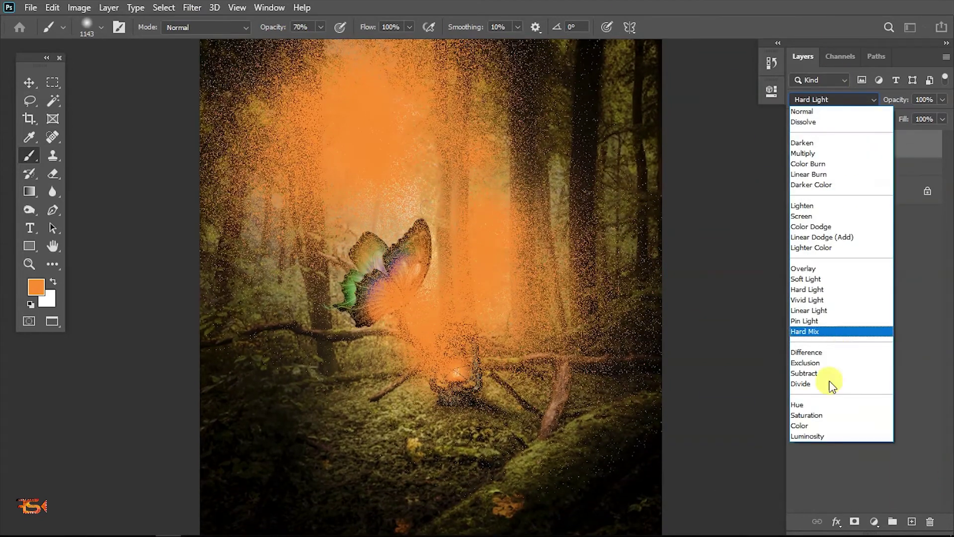
click(813, 267)
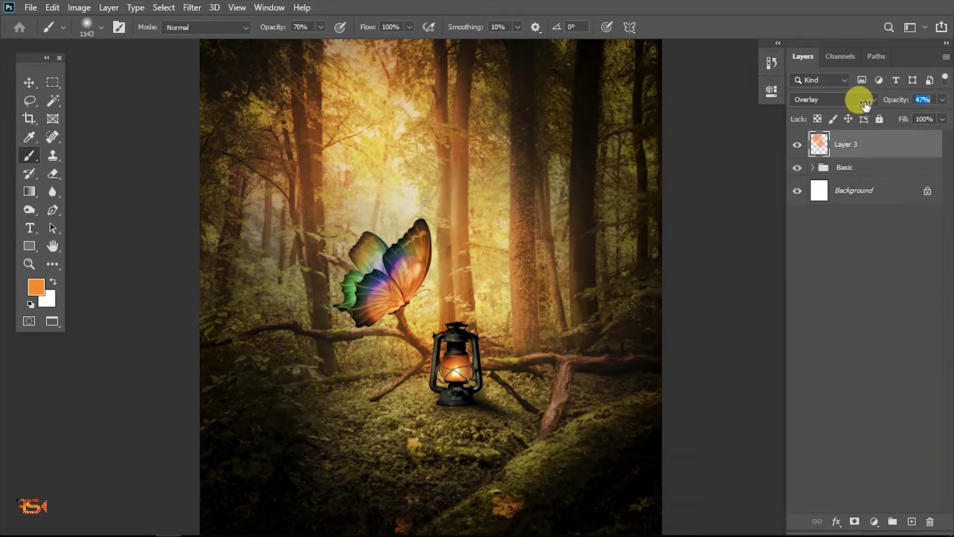
scroll(348, 199, down, 2)
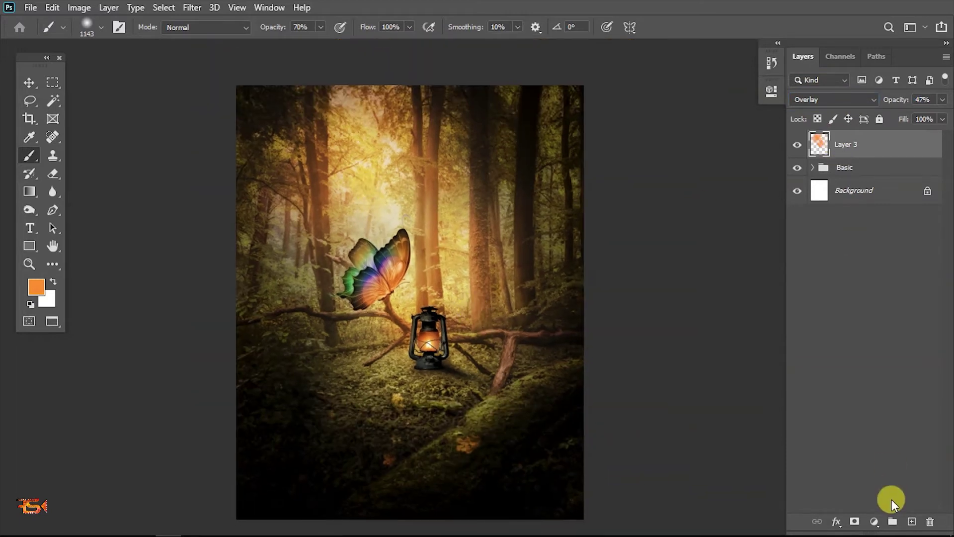
Add a mask to Layer 3, set the layer's opacity to 65%, and invert the mask to black.
click(854, 521)
scroll(368, 271, up, 1)
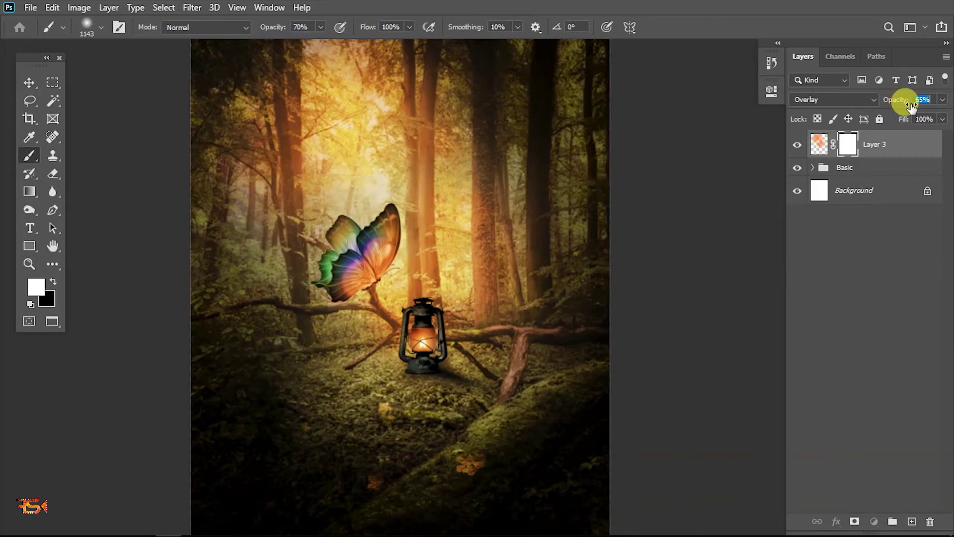
click(863, 148)
key(ctrl+i)
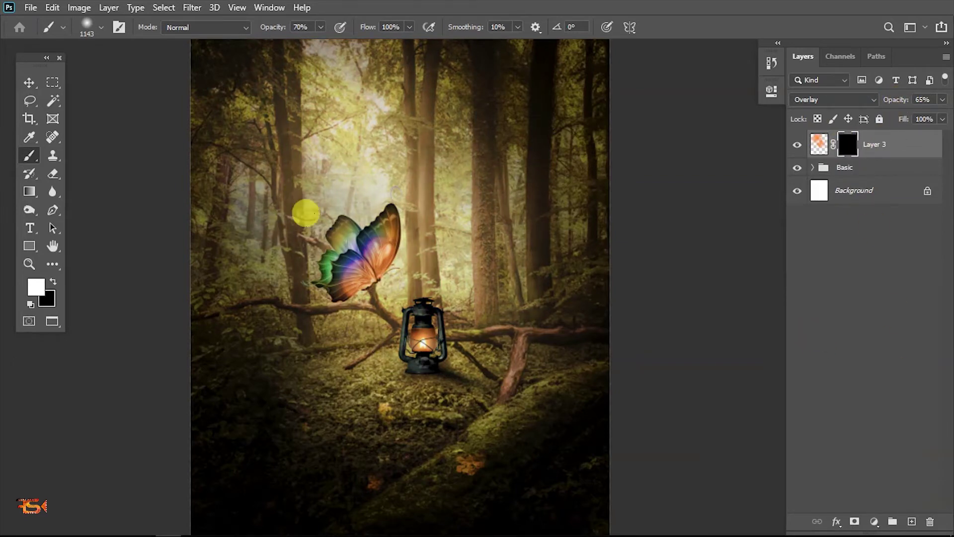
Reveal the orange light around the lantern, beside the butterfly and in the treetops by painting Layer 3's mask with a 216 px white brush.
scroll(309, 212, up, 3)
mouse_move(400, 311)
mouse_down()
mouse_move(315, 344)
mouse_move(219, 362)
mouse_up()
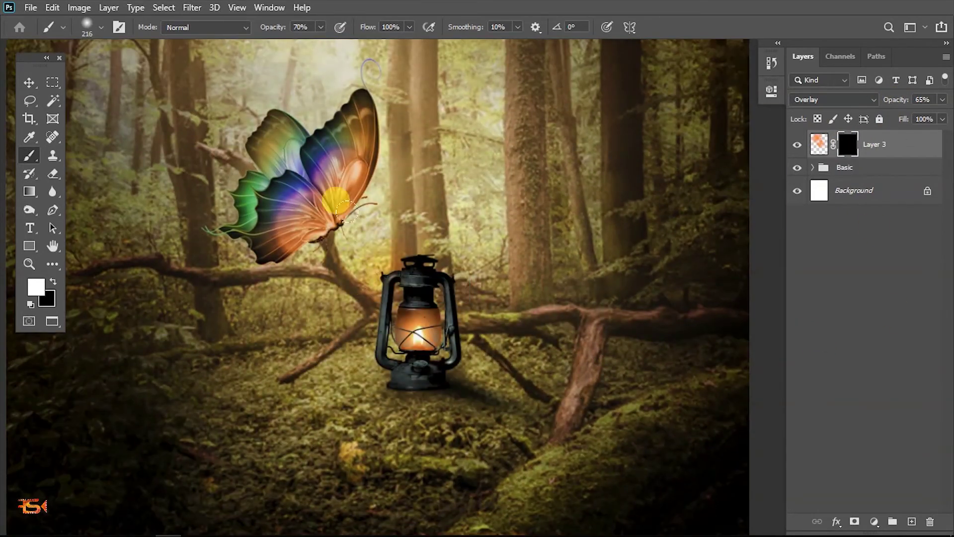
mouse_move(343, 277)
mouse_down()
mouse_move(245, 214)
mouse_move(421, 264)
mouse_move(431, 296)
mouse_move(421, 273)
mouse_move(510, 224)
mouse_move(394, 269)
mouse_move(308, 324)
mouse_move(334, 323)
mouse_move(268, 281)
mouse_up()
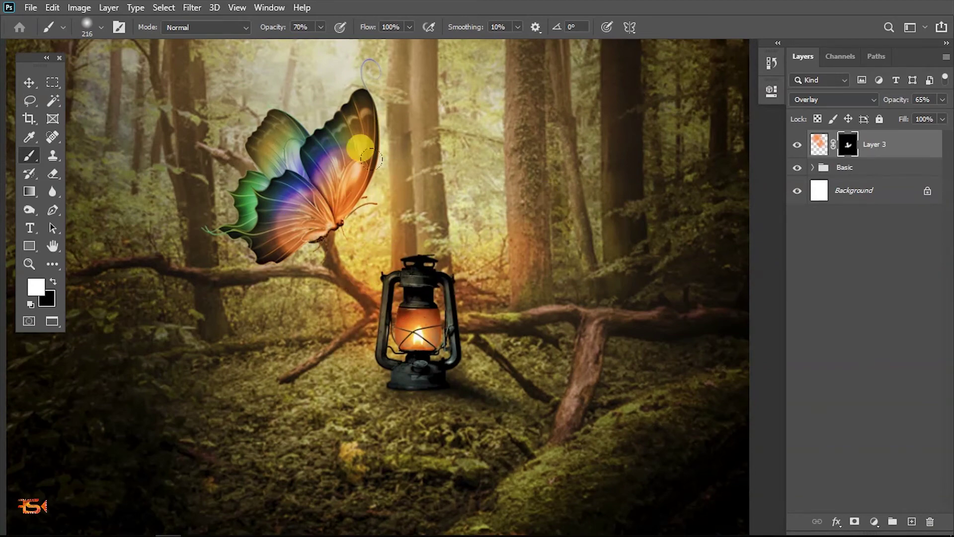
drag(379, 193, 383, 294)
mouse_move(412, 262)
mouse_down()
mouse_move(406, 293)
mouse_move(376, 95)
mouse_up()
drag(295, 211, 257, 266)
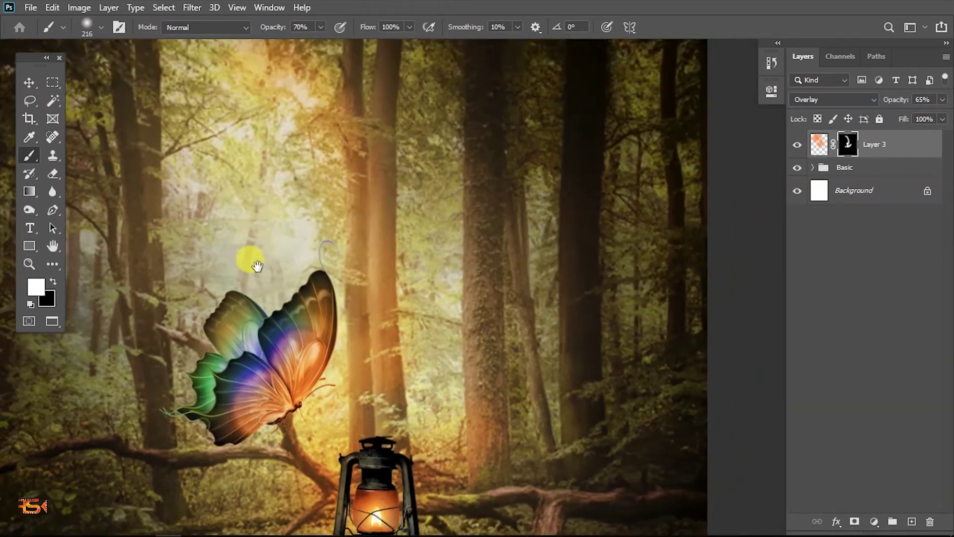
mouse_move(311, 228)
mouse_down()
mouse_move(256, 92)
mouse_move(100, 178)
mouse_move(131, 239)
mouse_move(233, 239)
mouse_move(207, 172)
mouse_up()
Extend the revealed orange light on Layer 3's mask toward the right-hand trunks with the white brush enlarged to 413 px.
scroll(319, 219, down, 2)
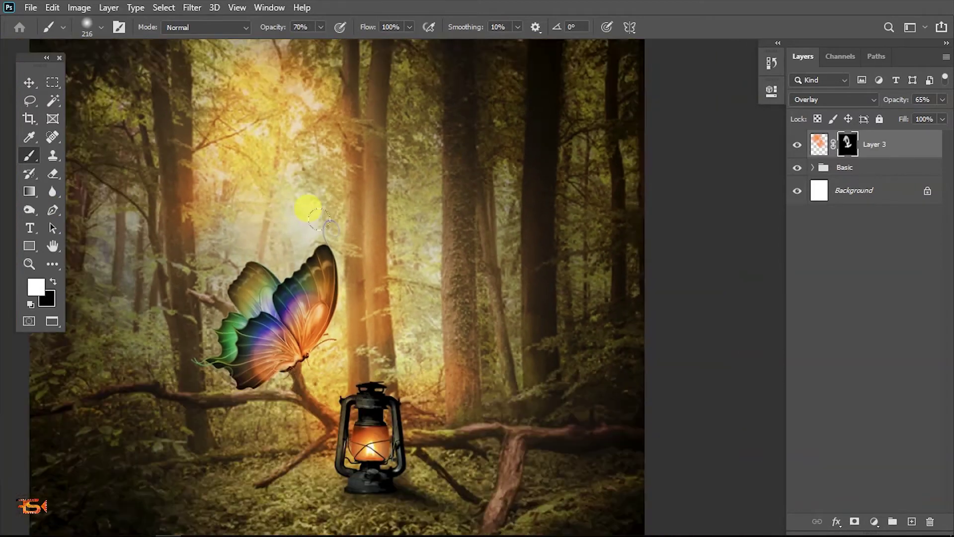
scroll(318, 218, down, 1)
drag(289, 105, 390, 423)
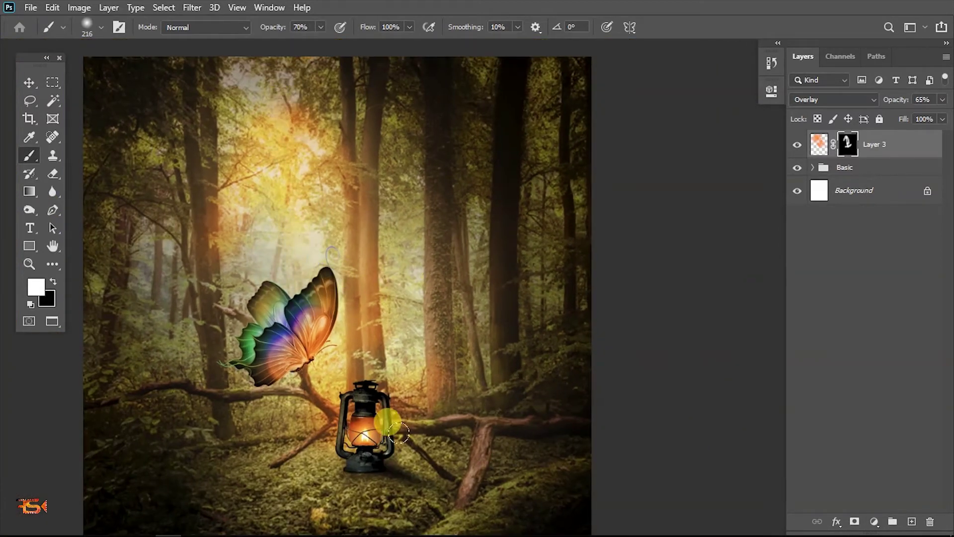
mouse_move(446, 300)
mouse_down()
mouse_move(506, 338)
mouse_move(416, 330)
mouse_up()
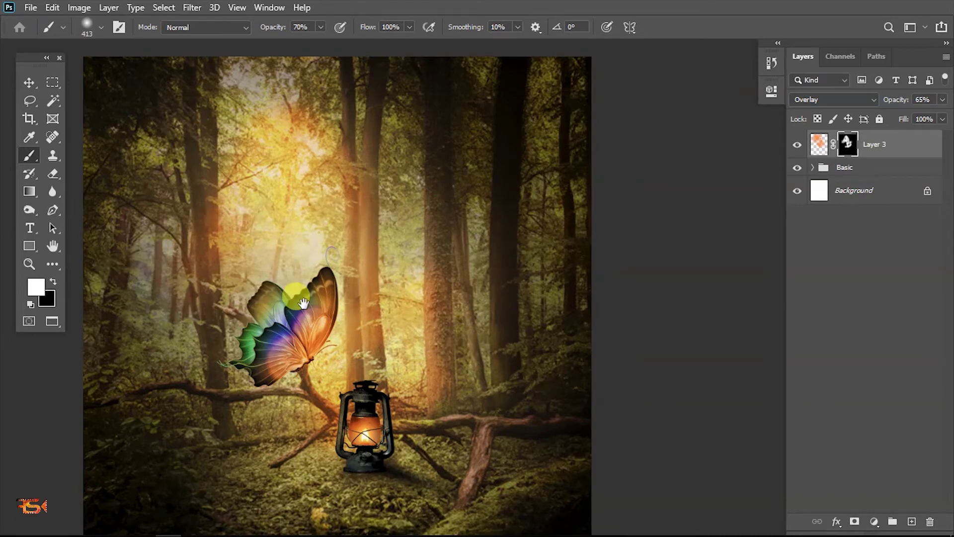
mouse_move(303, 302)
mouse_down()
mouse_move(338, 226)
mouse_move(307, 294)
mouse_up()
scroll(282, 226, down, 1)
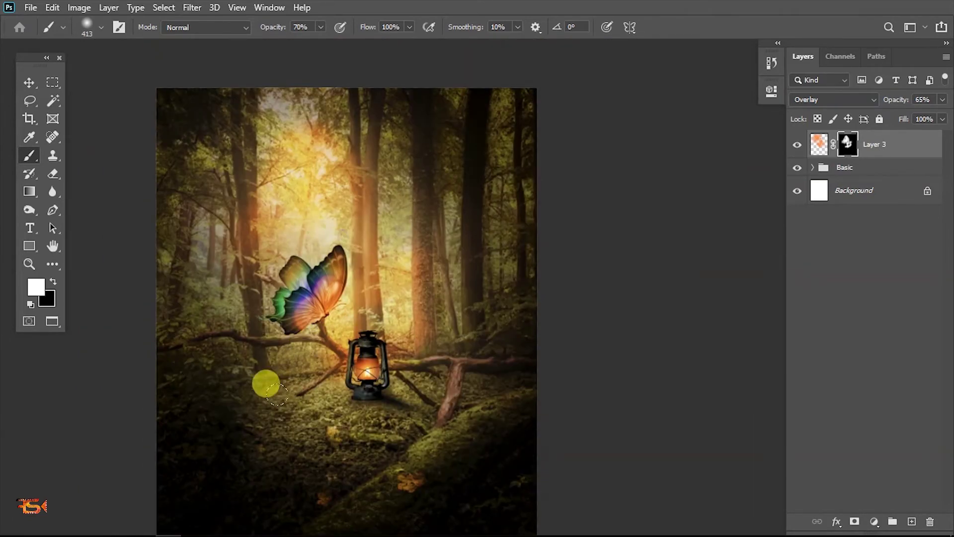
Refine the edges of the orange light on Layer 3's mask with the 413 px brush, alternating black and white.
scroll(320, 390, up, 2)
key(x)
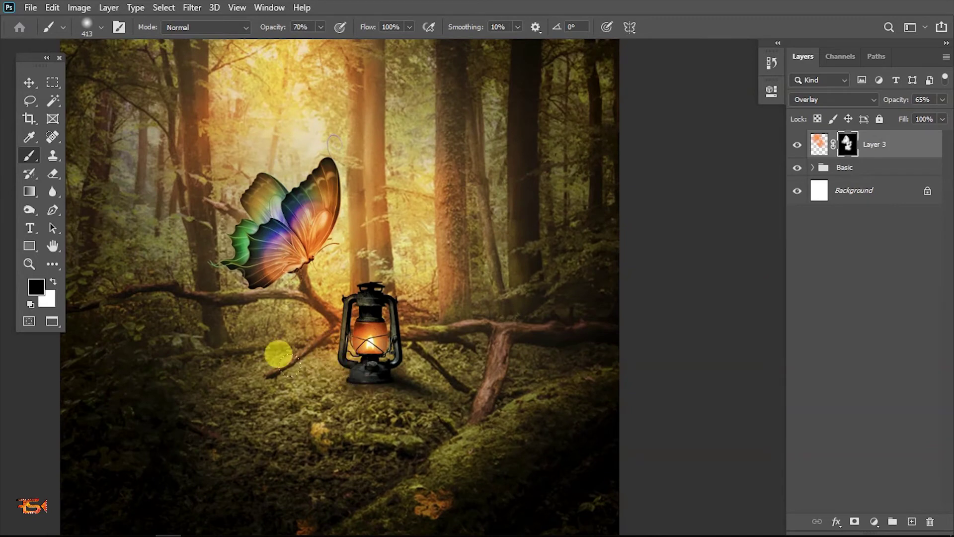
scroll(319, 238, down, 2)
key(x)
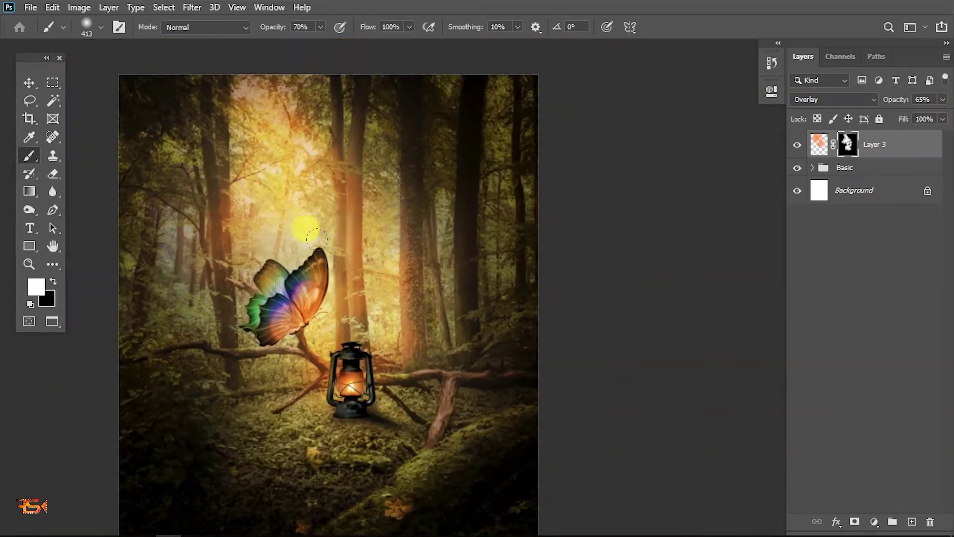
Examine the orange light around the butterfly and lantern, up close and in the whole composition.
scroll(394, 298, down, 2)
scroll(330, 379, up, 3)
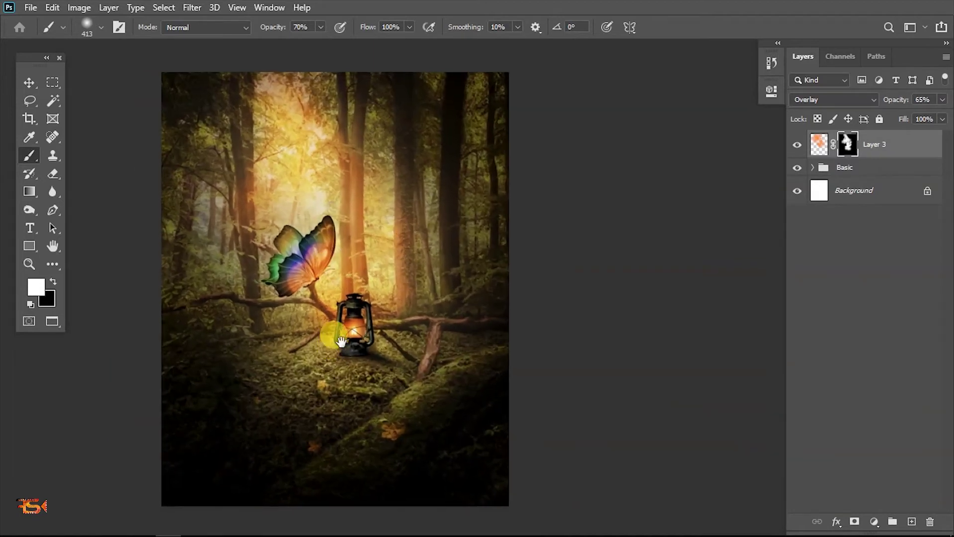
scroll(343, 264, up, 1)
scroll(365, 209, down, 4)
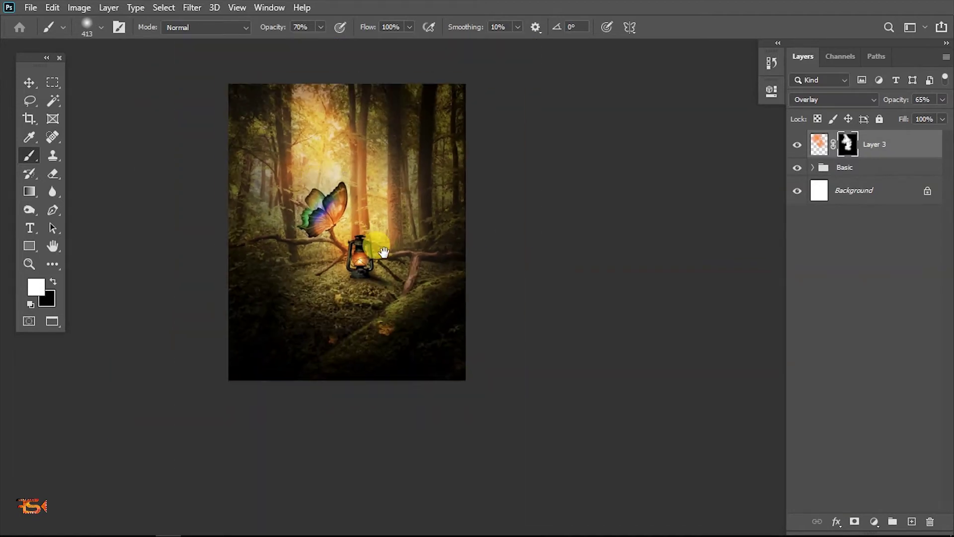
drag(383, 253, 369, 298)
scroll(370, 303, up, 1)
drag(366, 351, 375, 332)
scroll(349, 245, down, 3)
scroll(347, 242, up, 2)
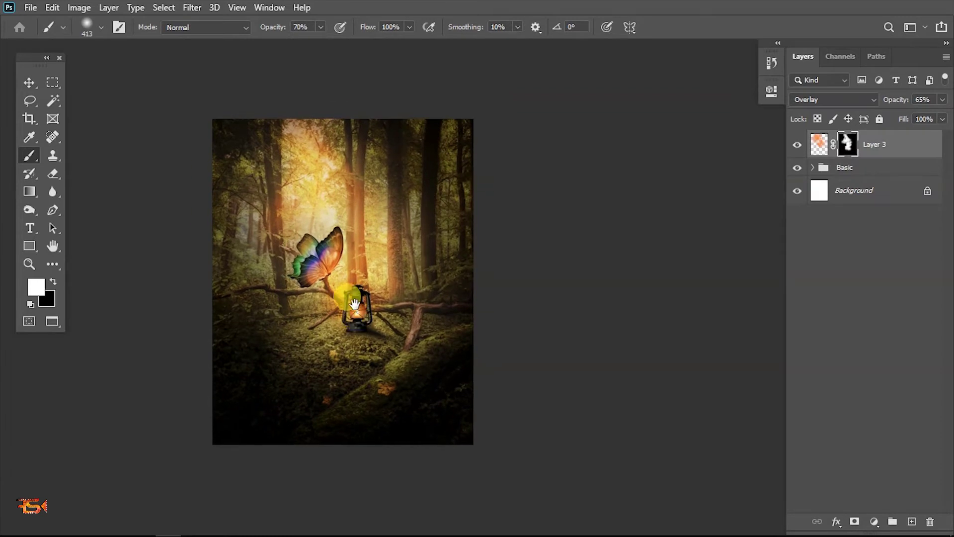
Try Layer 3 at several positions around the butterfly layer inside the Basic group, and return it above the group.
click(814, 168)
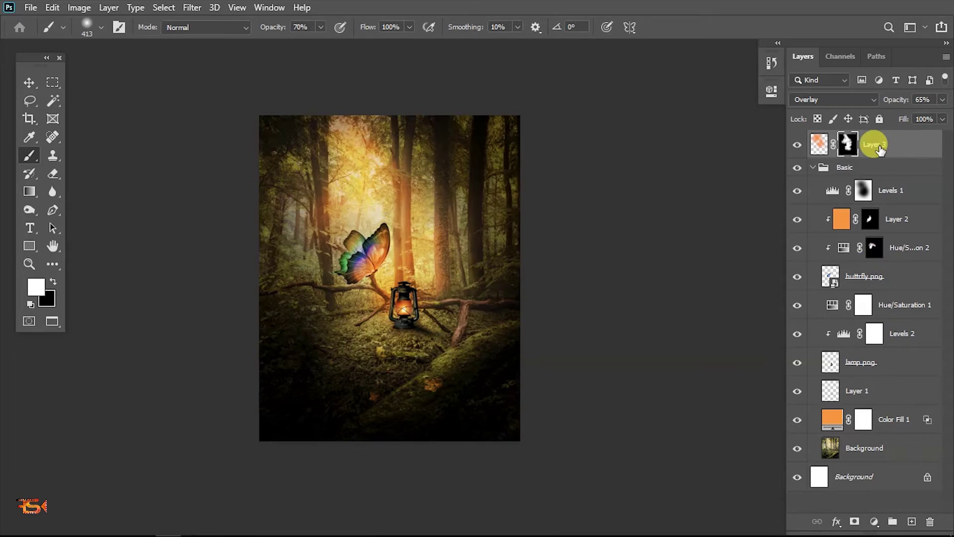
drag(880, 149, 897, 233)
scroll(369, 246, up, 3)
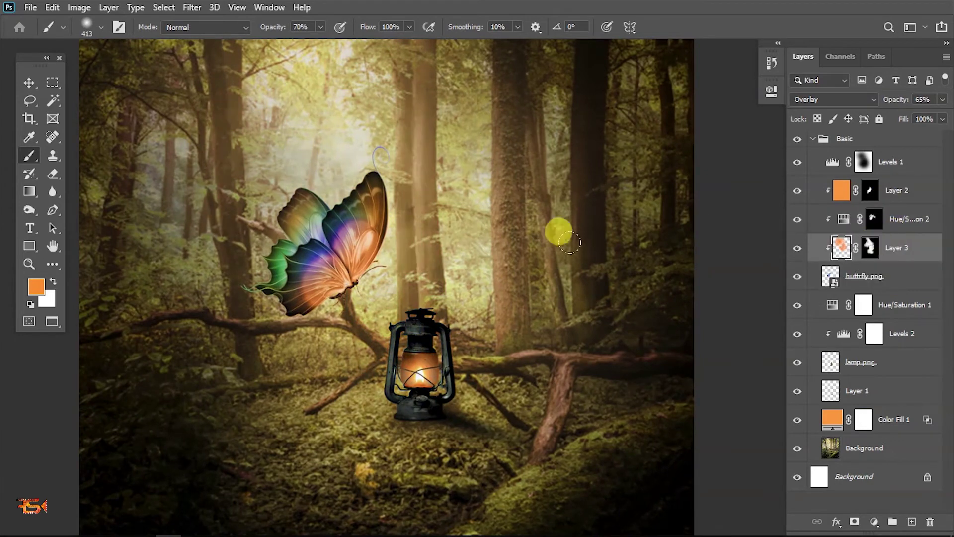
key(ctrl+[)
key(ctrl+])
key(ctrl+[)
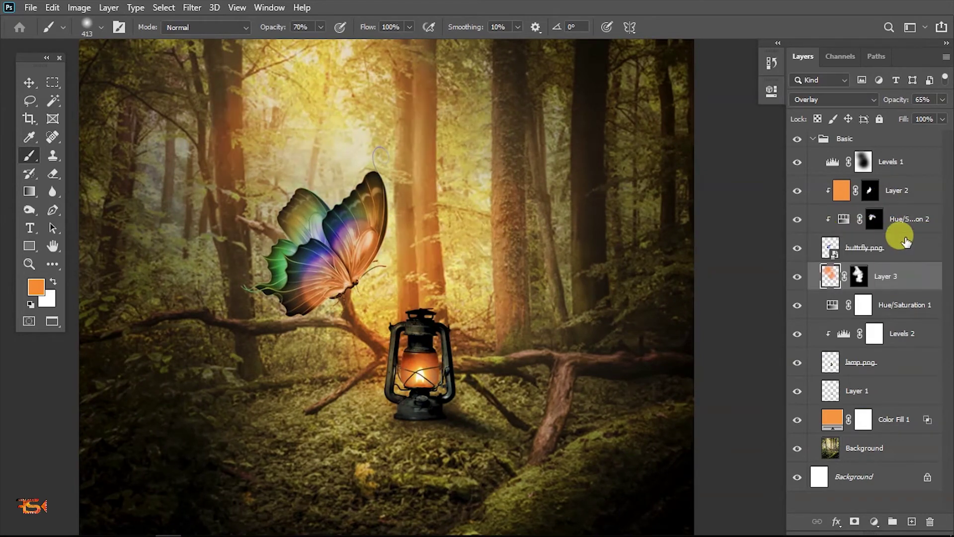
key(ctrl+[)
key(ctrl+[)
key(ctrl+shift+])
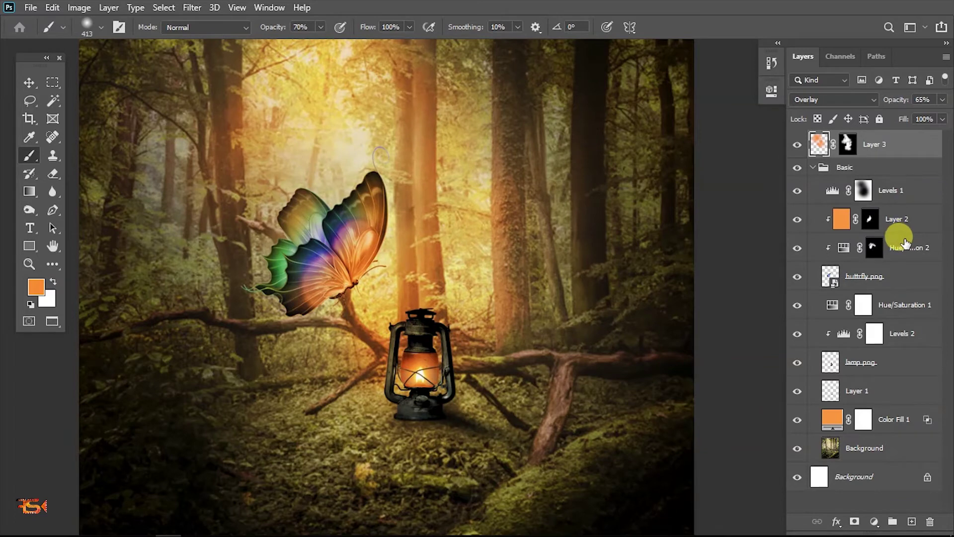
click(815, 168)
Add a new layer above Layer 3 and paint soft orange light on the ground around the lantern with the 413 px brush.
scroll(437, 333, down, 3)
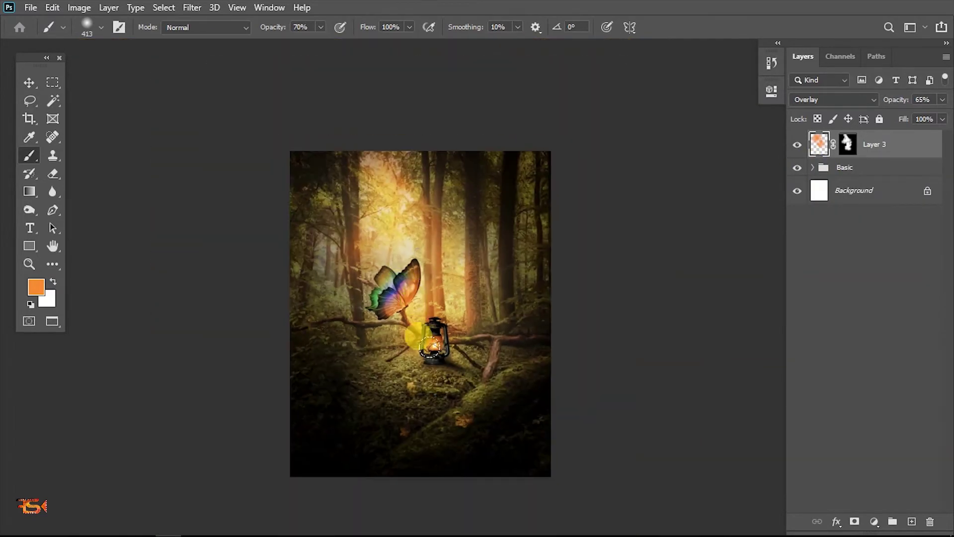
scroll(394, 322, up, 5)
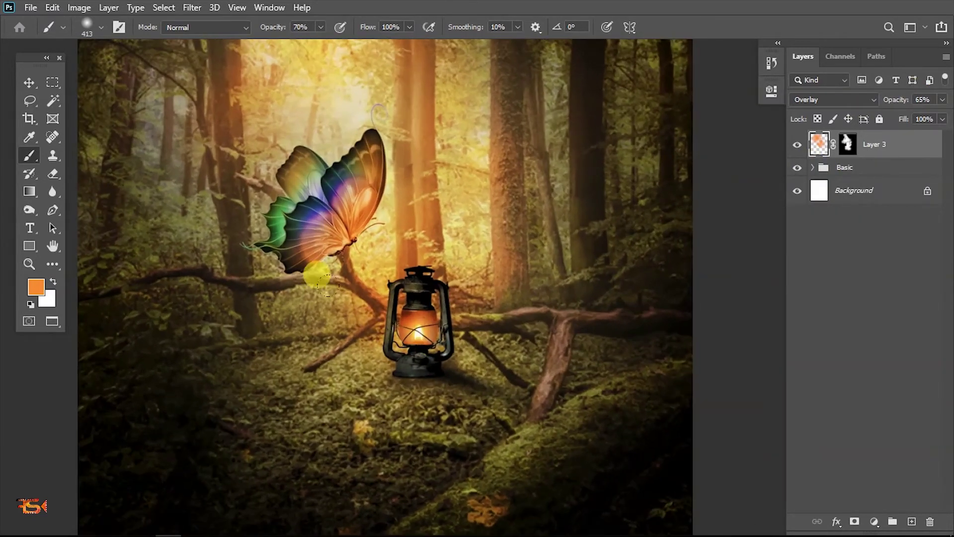
scroll(497, 353, down, 2)
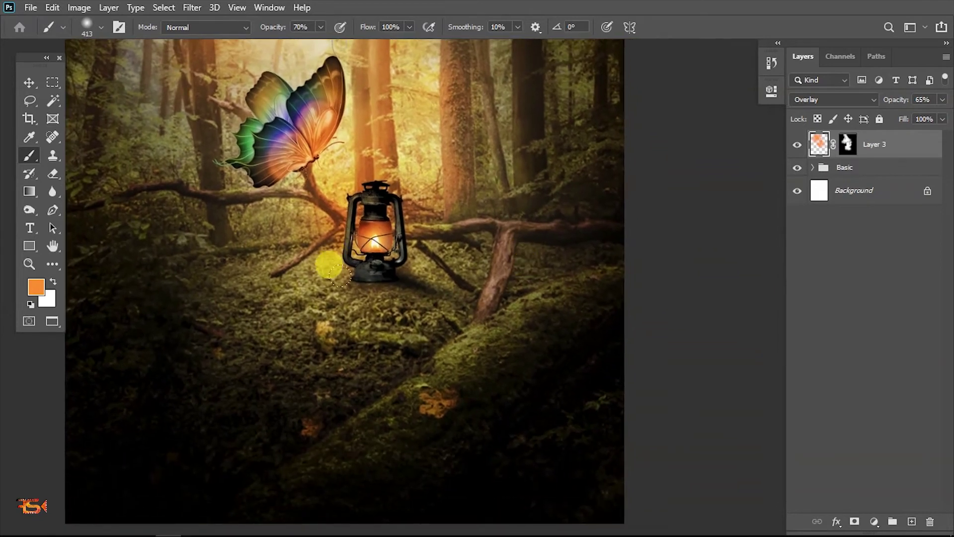
click(910, 522)
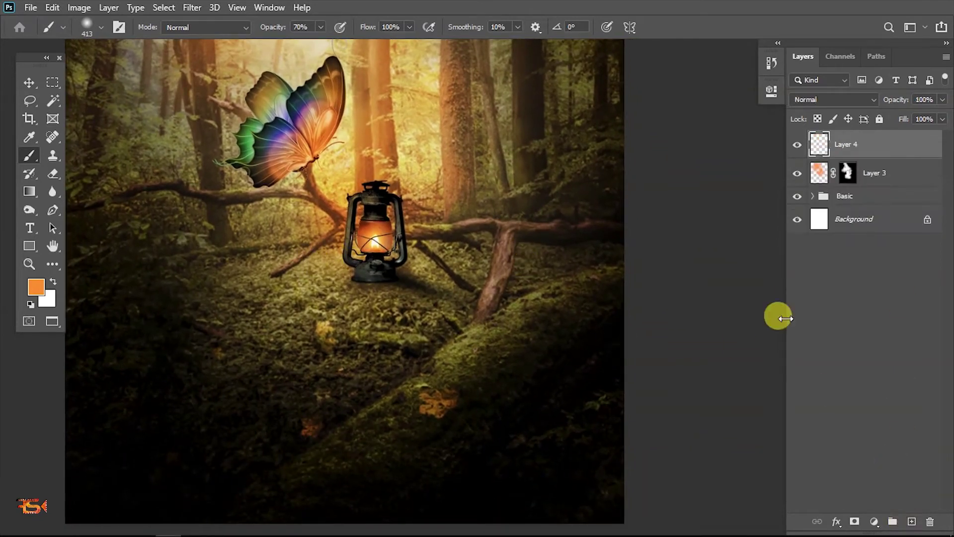
mouse_move(291, 251)
mouse_down()
mouse_move(228, 249)
mouse_move(389, 251)
mouse_move(381, 226)
mouse_up()
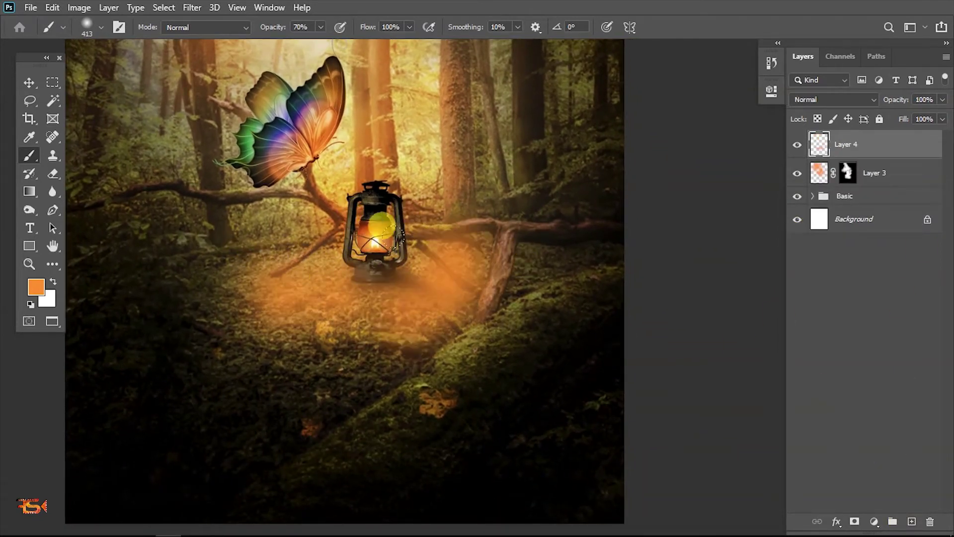
Blend Layer 4's orange ground light in Soft Light mode at 58% opacity.
click(859, 102)
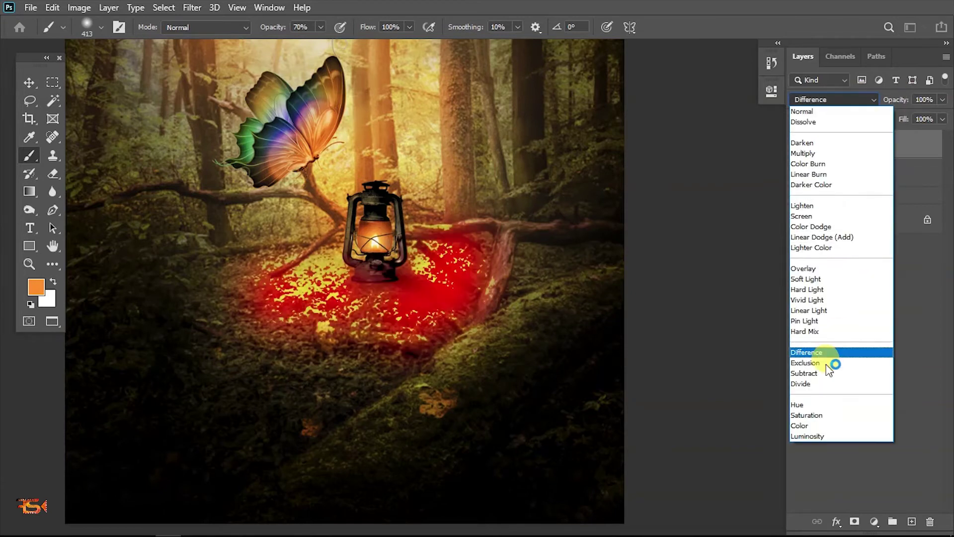
click(813, 275)
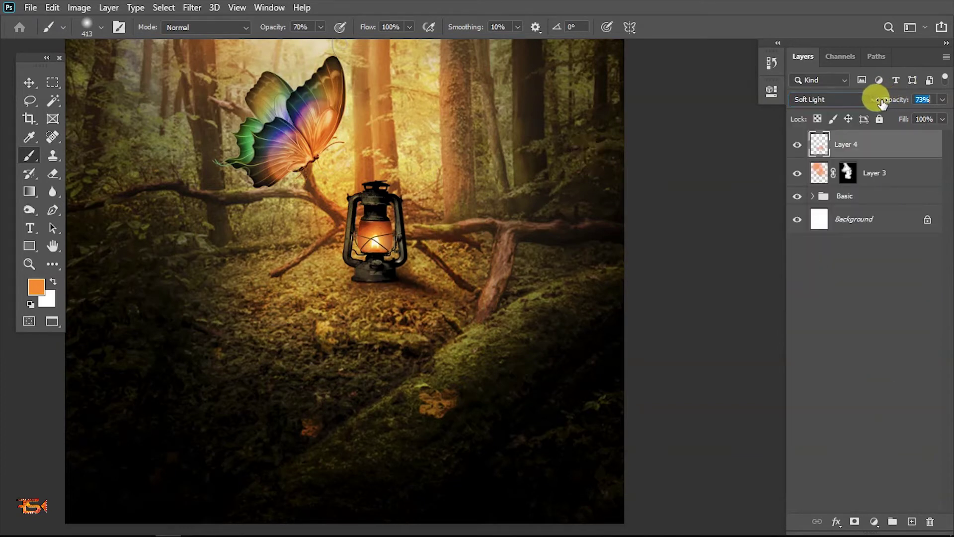
drag(865, 104, 900, 125)
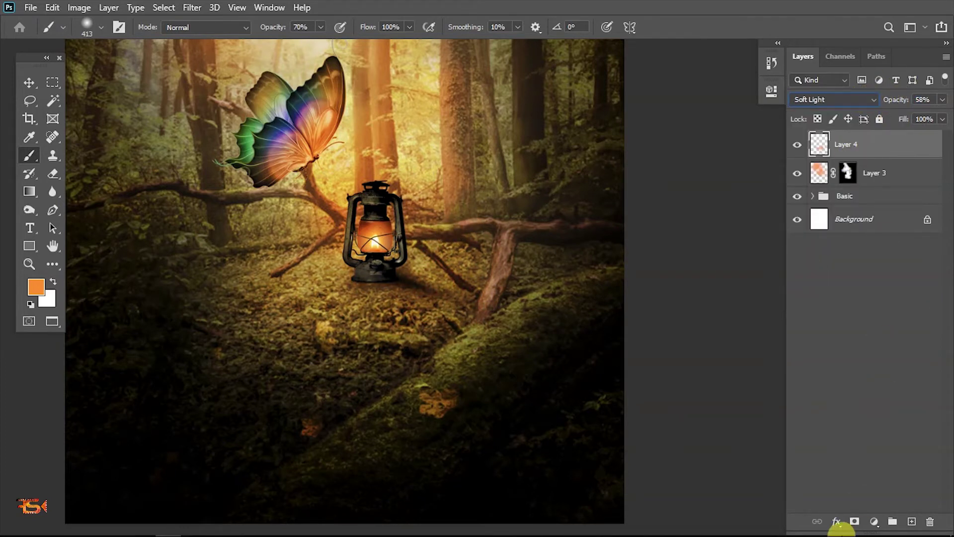
Add a black mask to Layer 4 and reveal the light on the ground around the lantern with a white 146 px brush at 100% opacity.
click(854, 521)
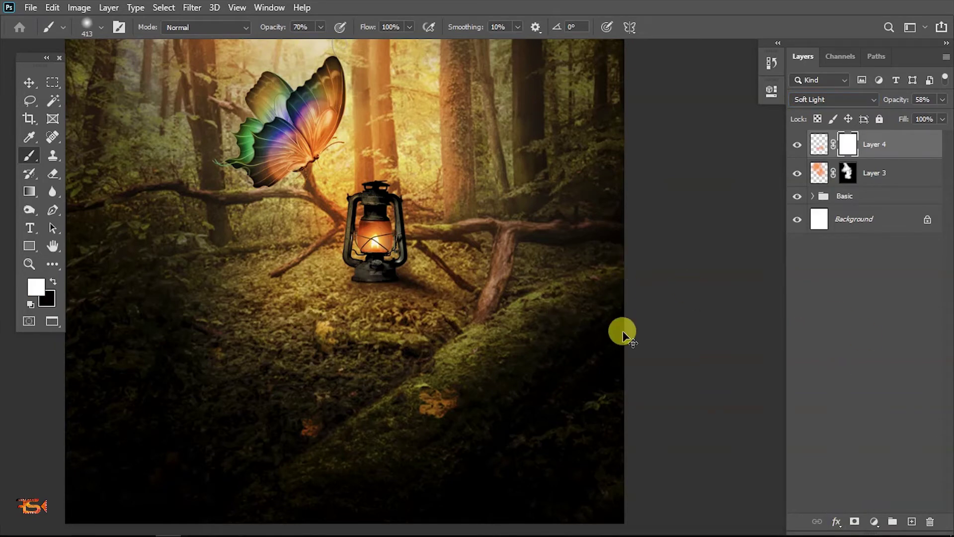
key(ctrl+i)
scroll(245, 213, up, 2)
mouse_move(390, 266)
mouse_down()
mouse_move(313, 273)
mouse_move(377, 269)
mouse_up()
key(0)
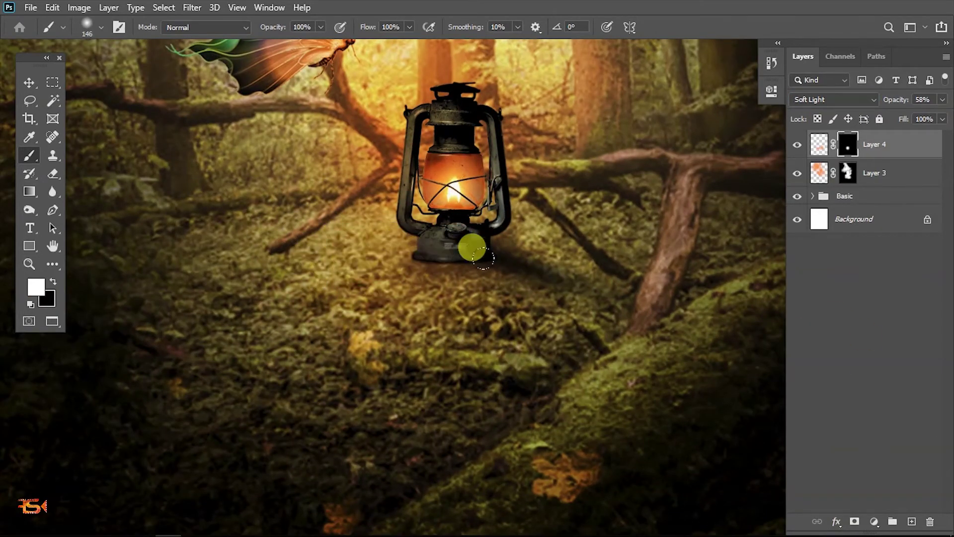
scroll(473, 249, down, 1)
scroll(298, 246, down, 1)
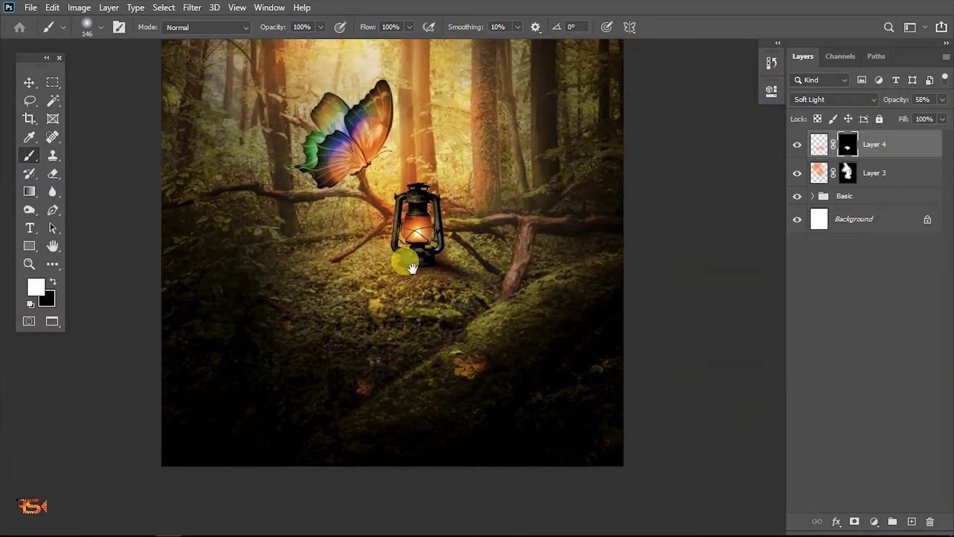
mouse_move(412, 267)
mouse_down()
mouse_move(388, 245)
mouse_move(307, 273)
mouse_up()
scroll(348, 298, up, 1)
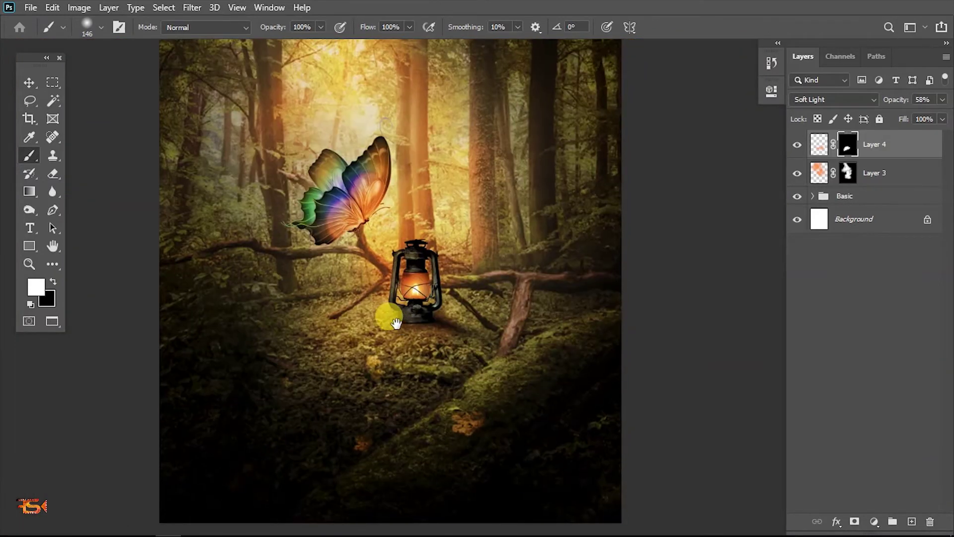
key(x)
key(x)
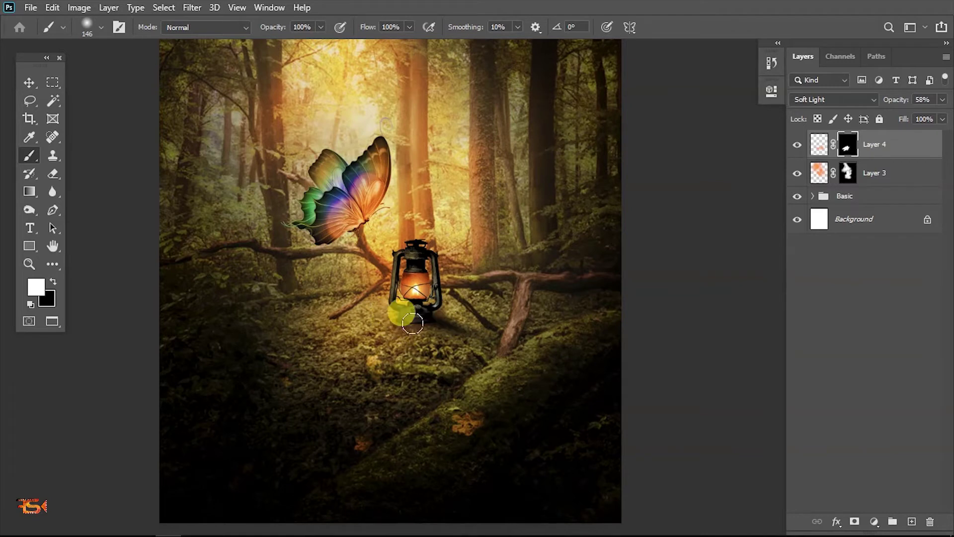
Examine the warm light across the whole composition, comparing it with Layer 3 hidden and shown.
scroll(408, 328, down, 2)
scroll(428, 360, up, 1)
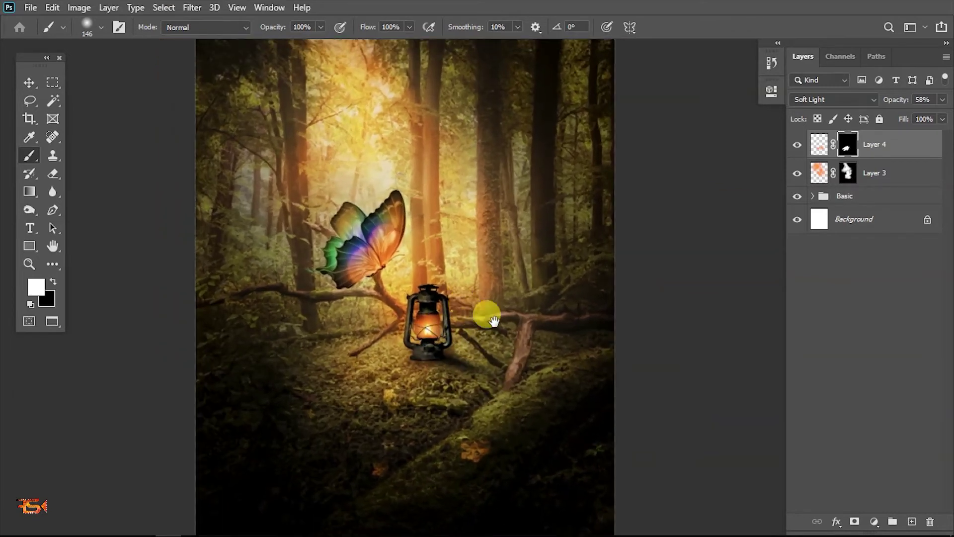
drag(485, 313, 512, 325)
scroll(491, 324, down, 1)
drag(449, 295, 440, 313)
key(v)
key(ctrl+0)
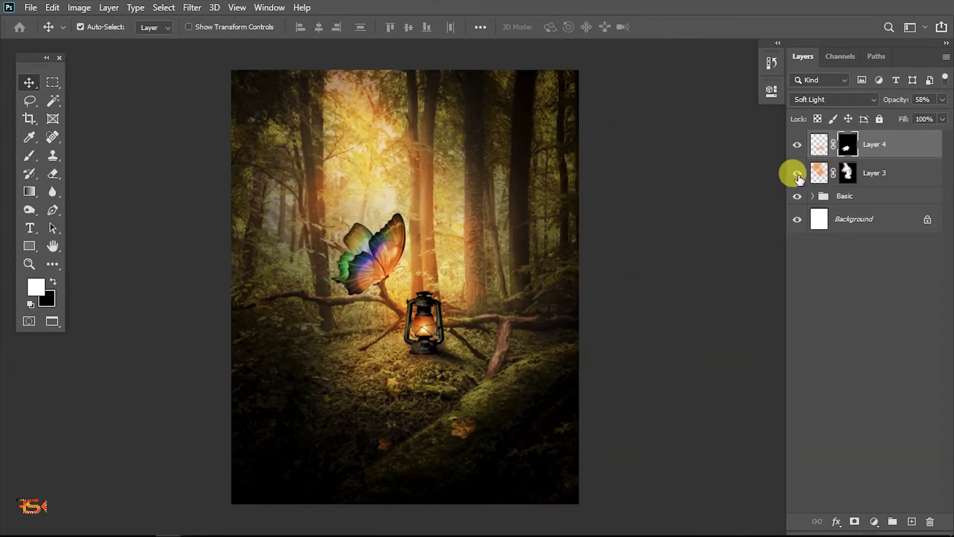
click(797, 174)
click(796, 174)
scroll(324, 322, up, 3)
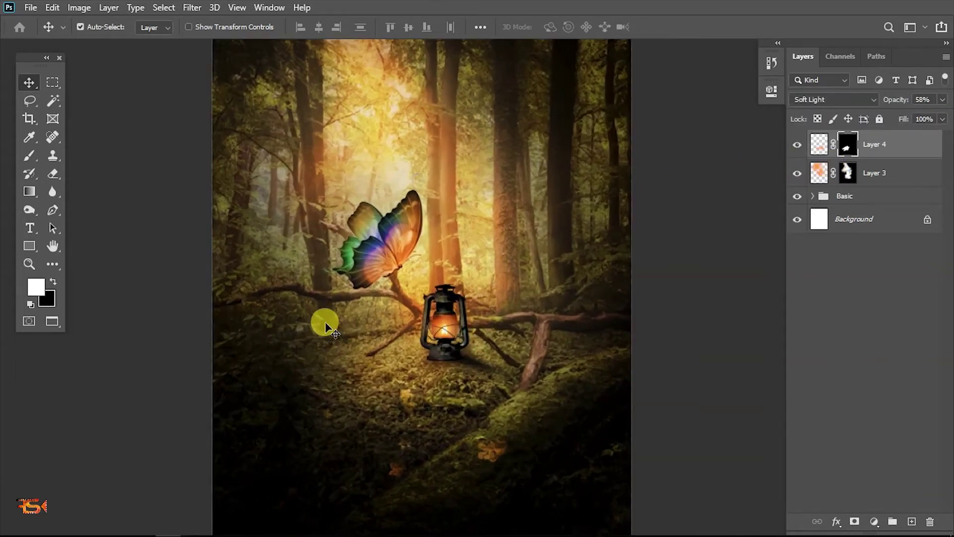
click(407, 301)
scroll(407, 299, down, 2)
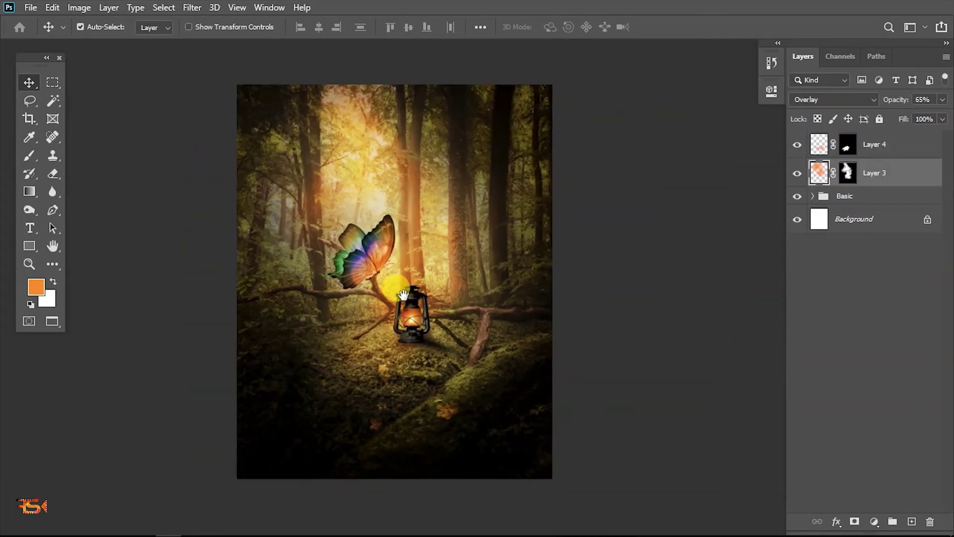
Add an empty layer above Layer 4 and a Levels adjustment on top, with black input 4 and white output 184.
click(869, 149)
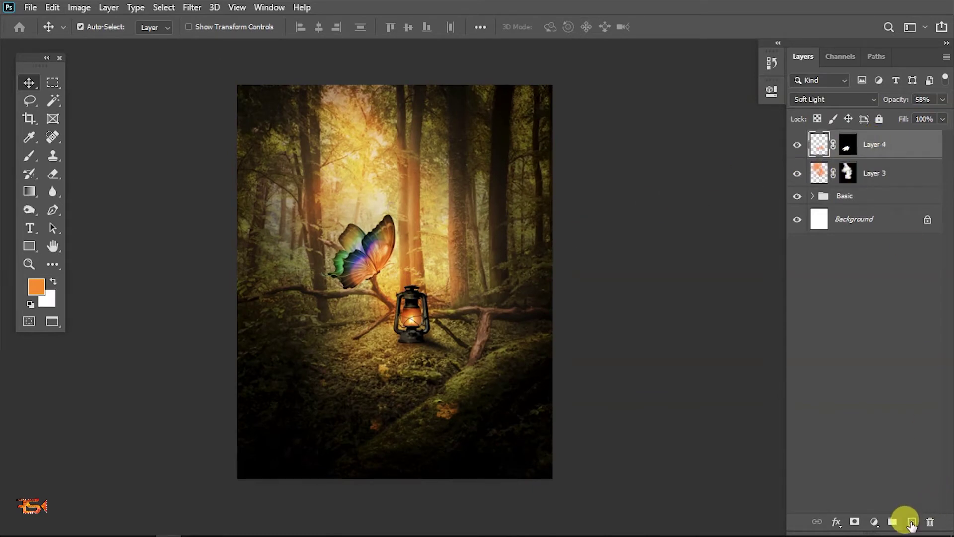
click(912, 522)
click(873, 521)
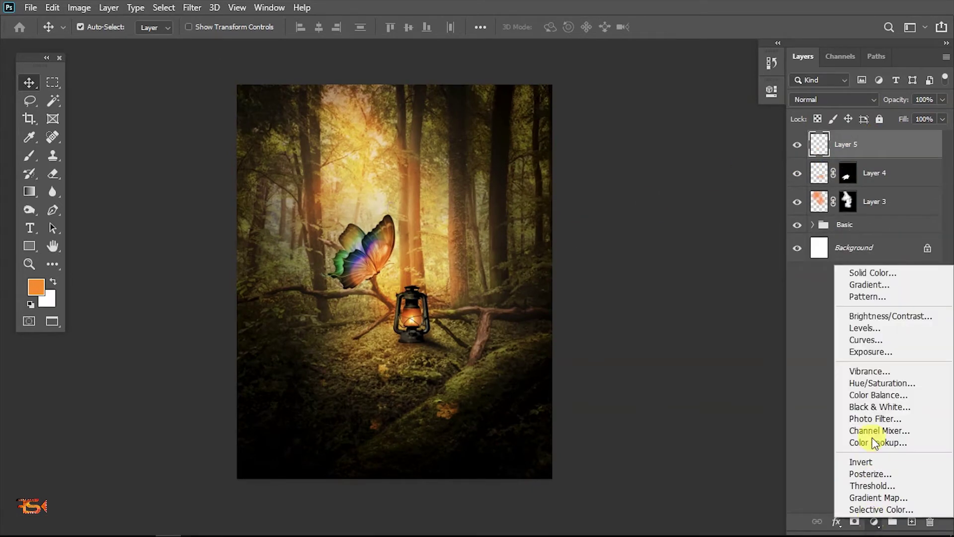
click(864, 328)
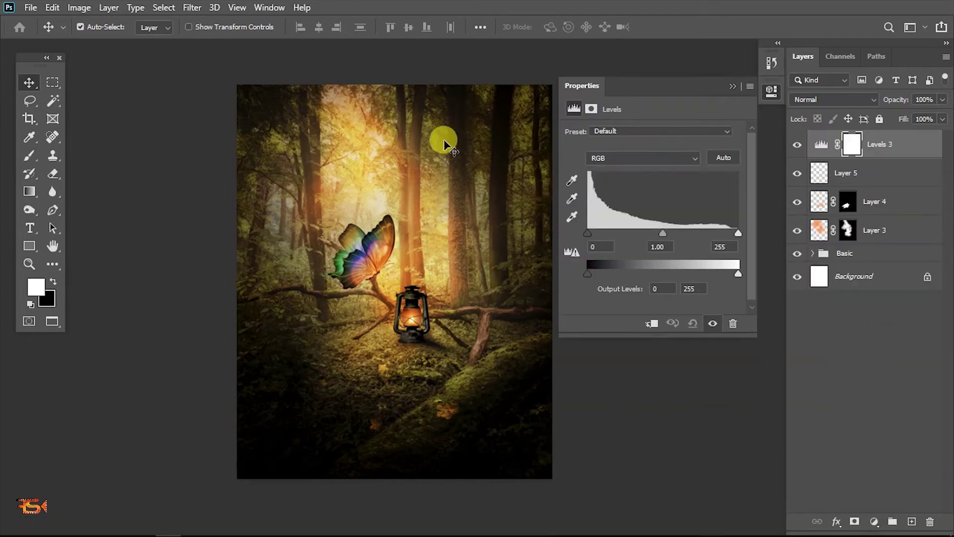
drag(586, 230, 593, 234)
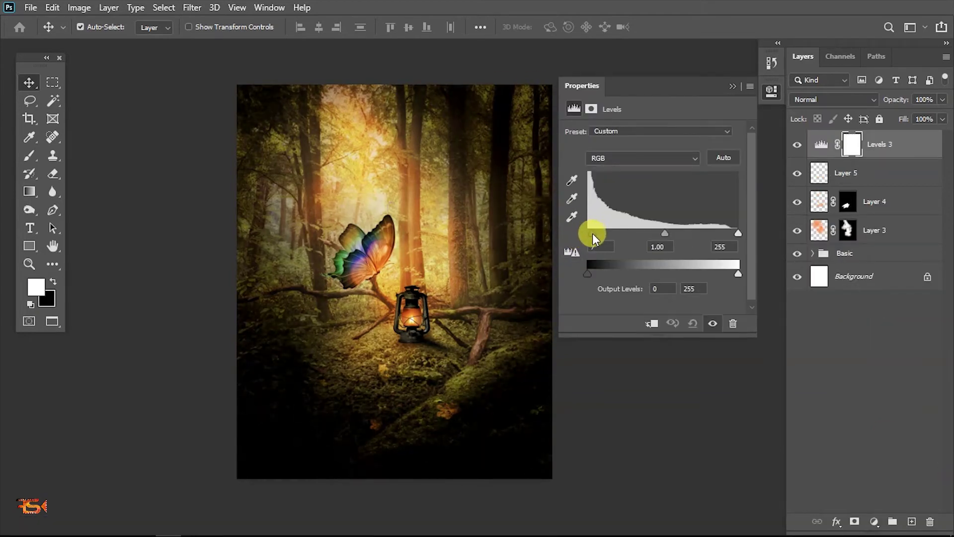
drag(738, 273, 695, 276)
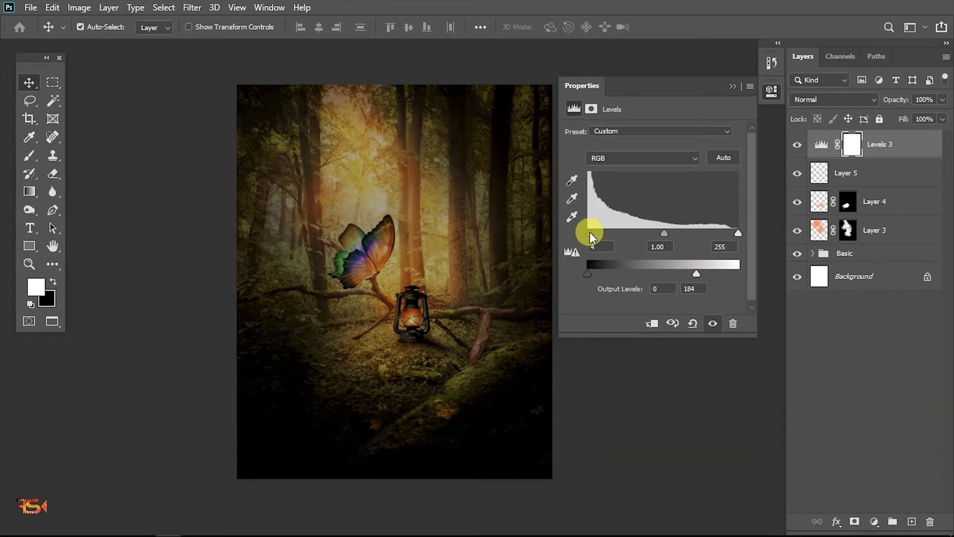
drag(672, 232, 669, 232)
click(732, 86)
Paint black on the Levels 3 mask with a soft 1482 px brush to clear the darkening from the butterfly, lantern and central forest.
key(ctrl)
key(b)
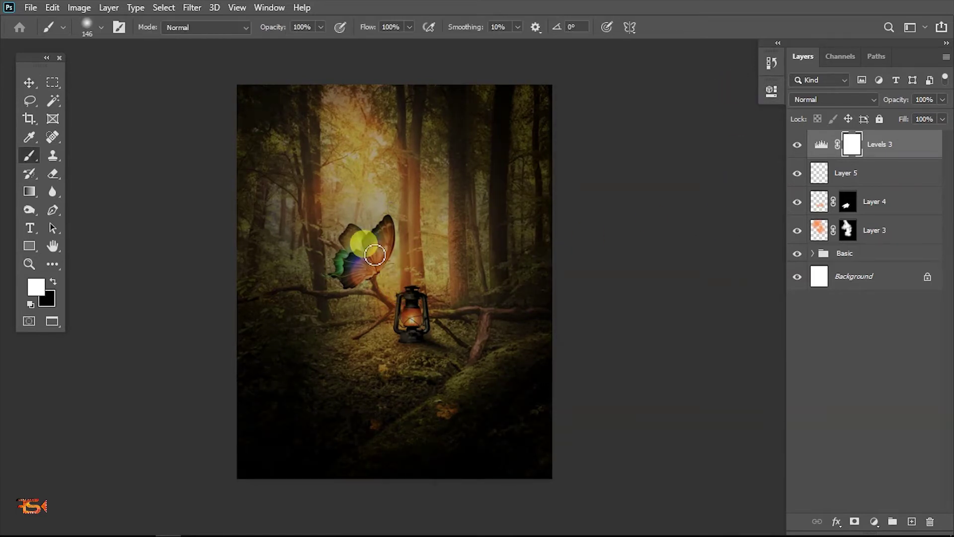
right_click(383, 305)
key(alt)
drag(384, 305, 489, 318)
key(x)
click(292, 191)
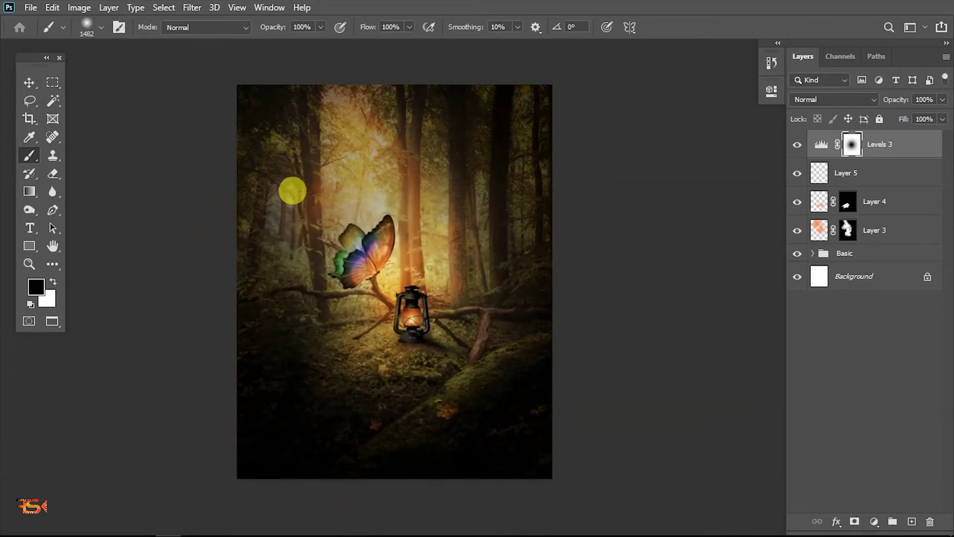
click(273, 143)
click(268, 117)
click(273, 157)
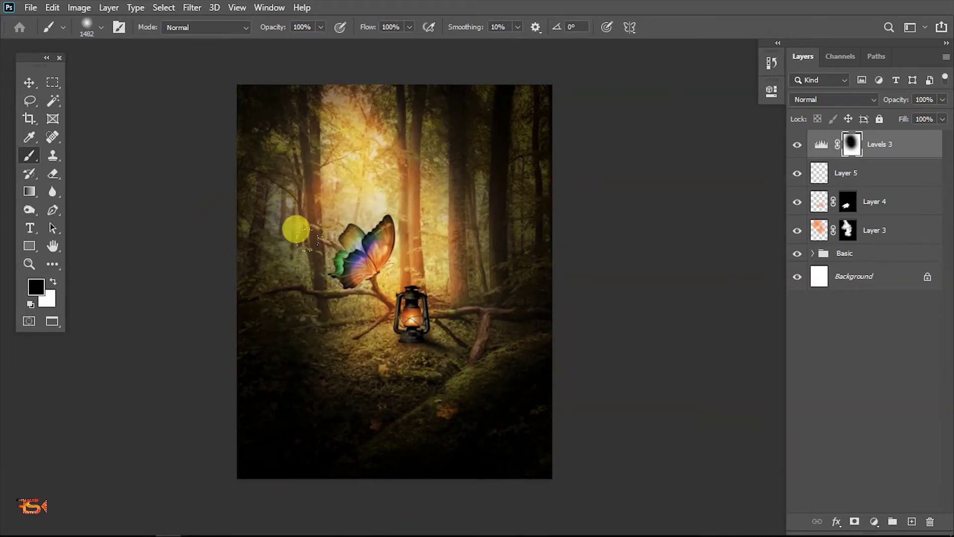
click(296, 229)
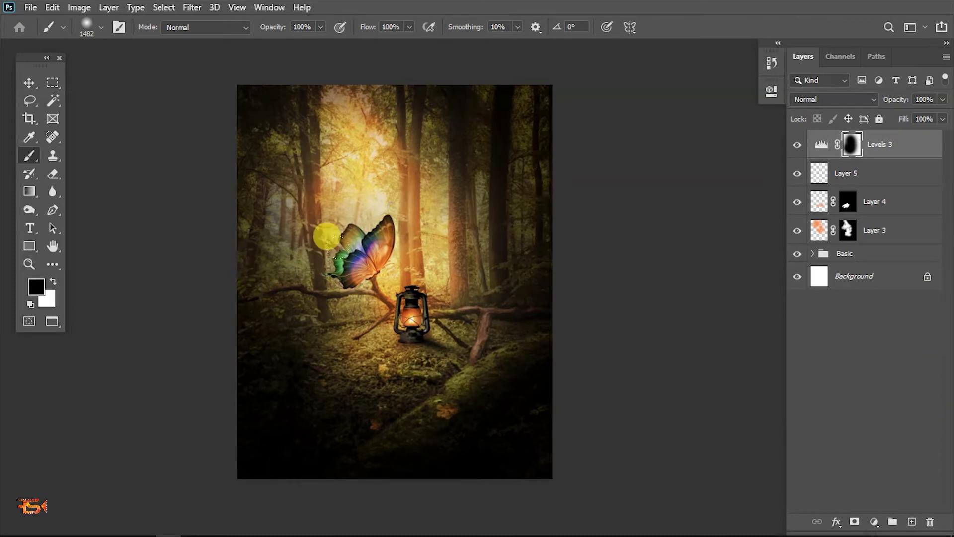
key(x)
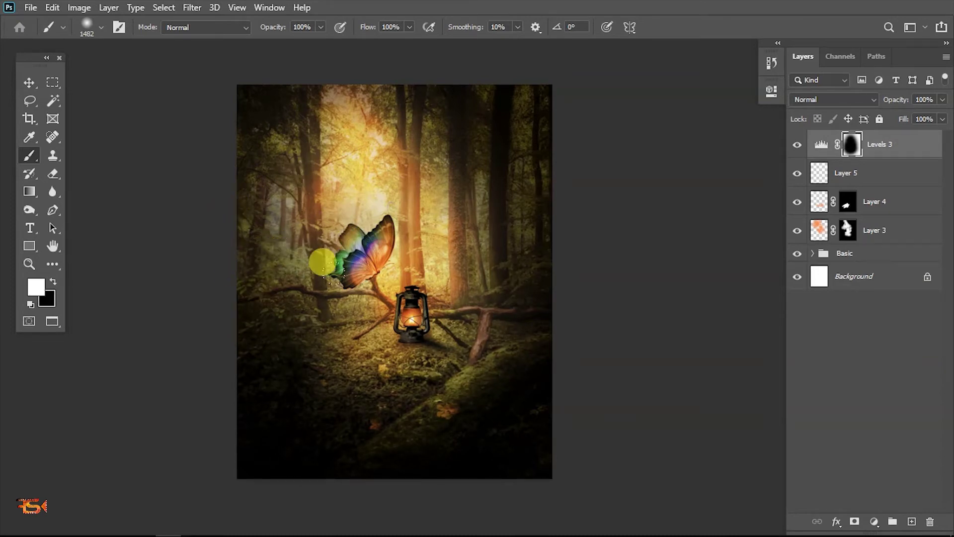
key(x)
Examine the darkened edges of the composition at several distances.
key(v)
scroll(383, 266, down, 4)
drag(421, 302, 421, 326)
scroll(418, 333, up, 3)
scroll(379, 281, up, 1)
scroll(389, 270, down, 2)
scroll(391, 271, up, 2)
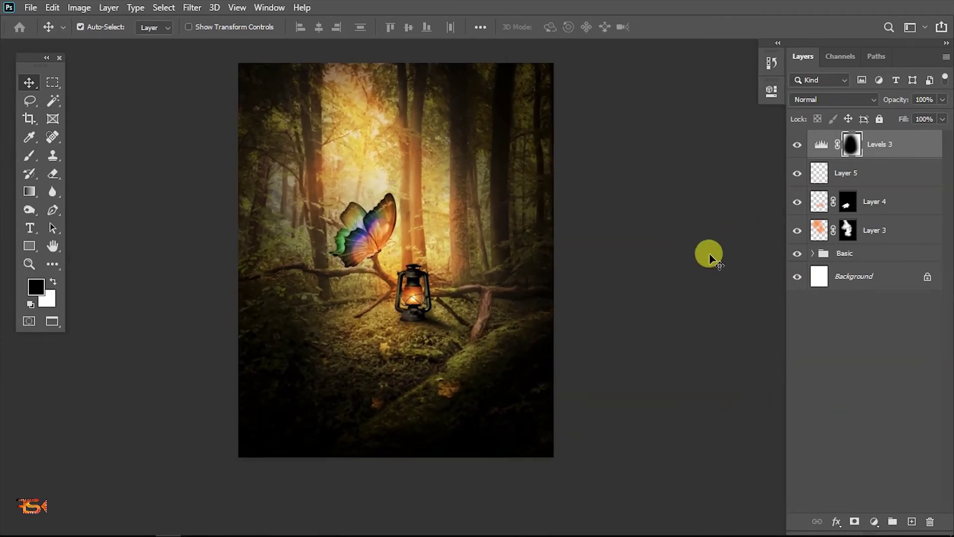
drag(498, 286, 522, 304)
Compare the image with Levels 3 hidden and shown, and reduce that adjustment's opacity to 81%.
click(798, 145)
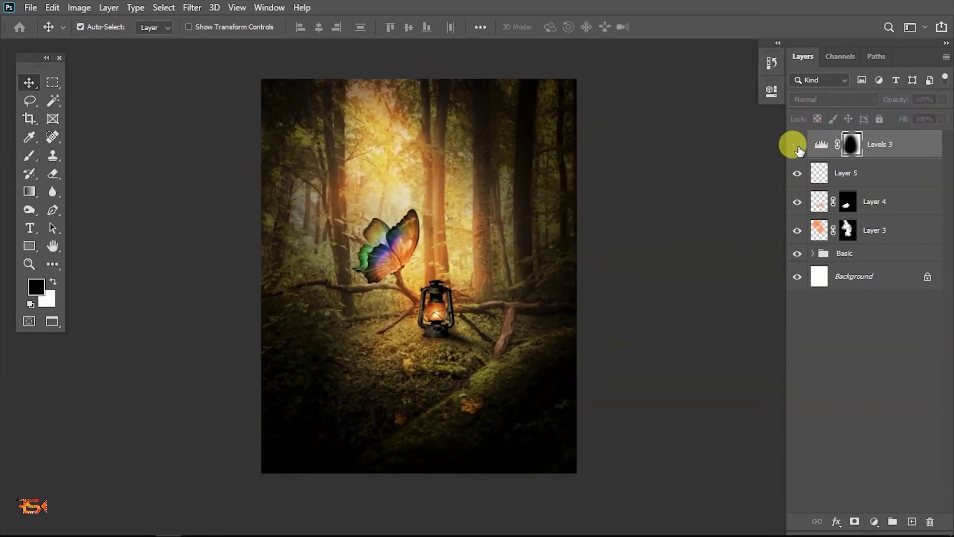
click(797, 145)
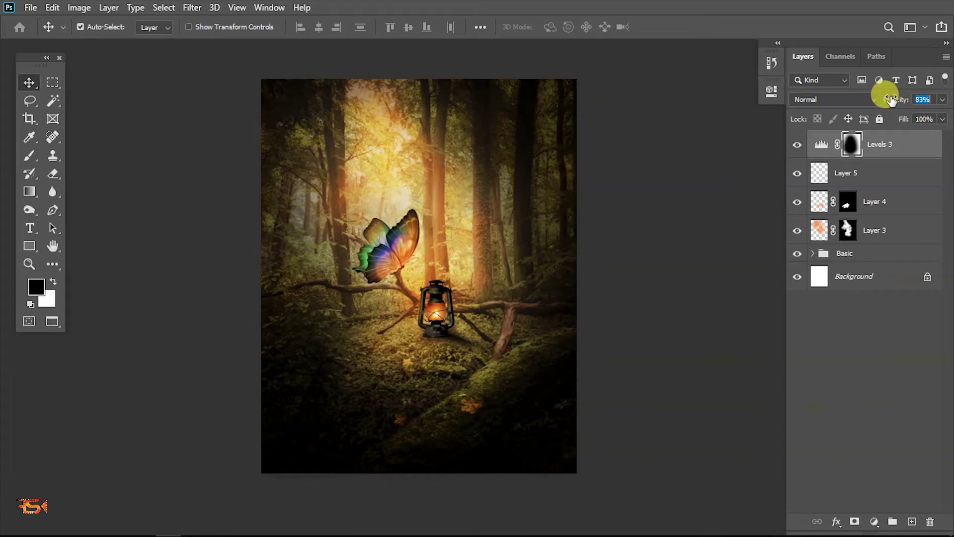
scroll(576, 264, down, 4)
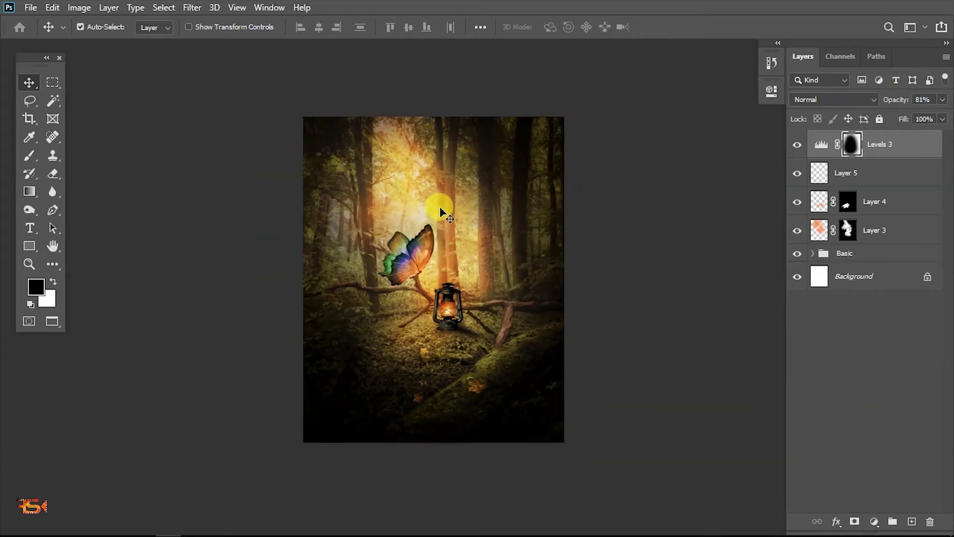
scroll(392, 312, up, 1)
scroll(392, 311, down, 2)
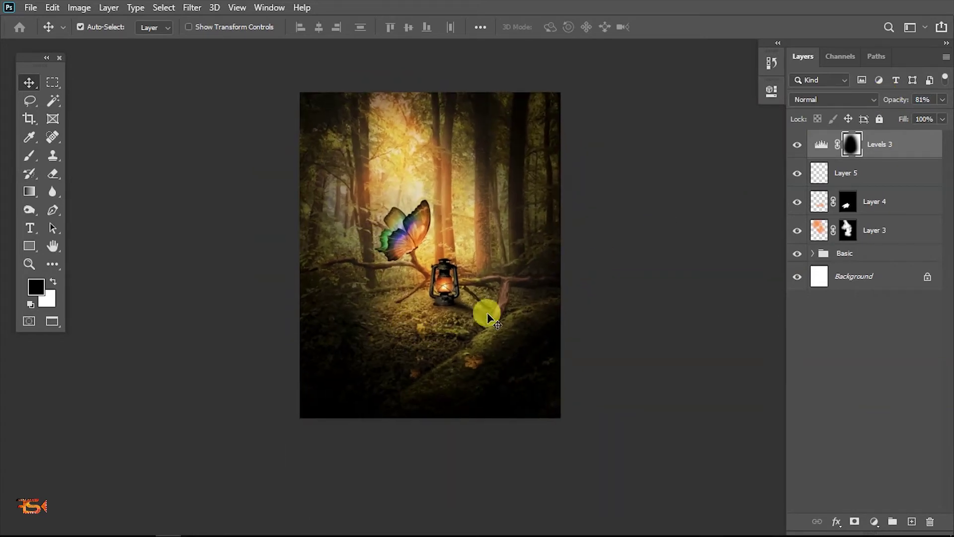
Place the Smoke image from the Stocks 2 folder above Levels 3, scaled to about 17% over the foreground.
key(alt+Tab)
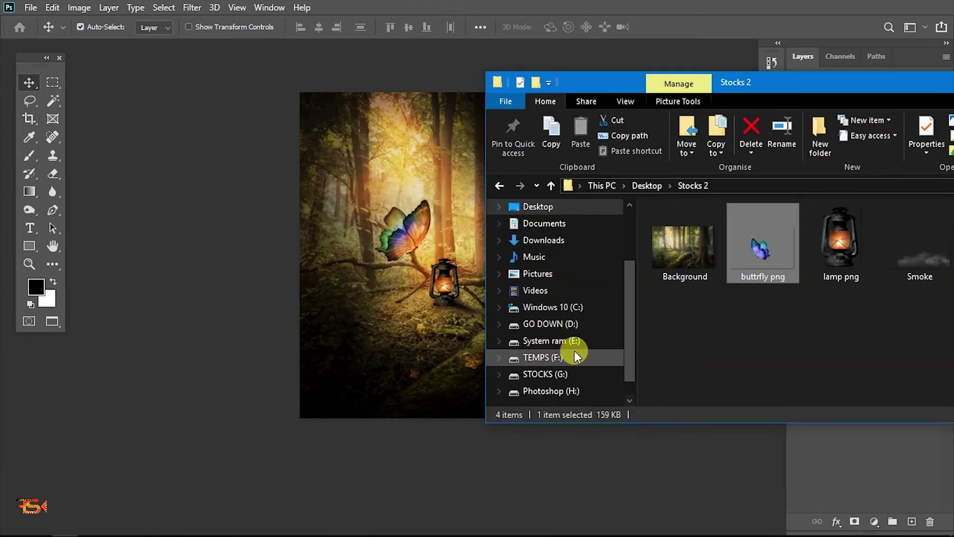
drag(913, 250, 464, 366)
drag(536, 383, 620, 431)
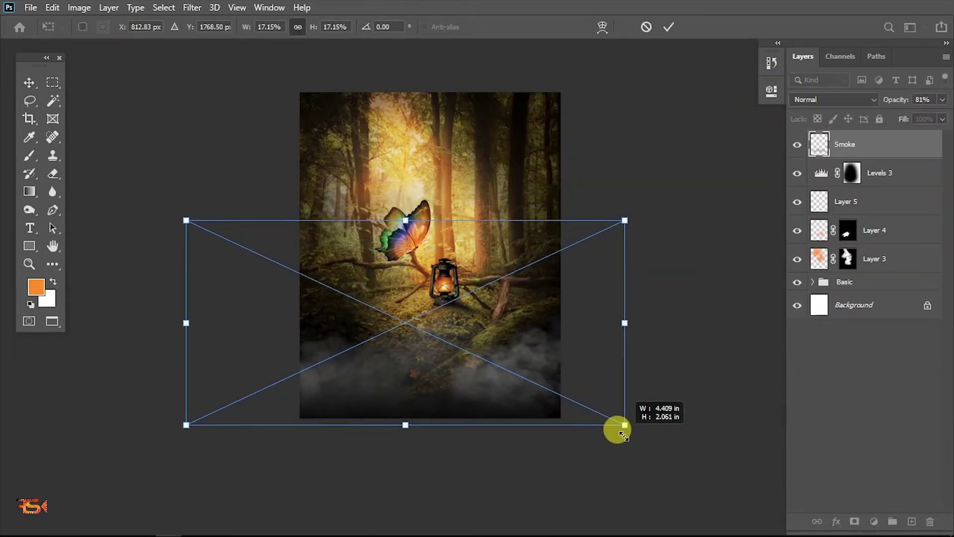
scroll(478, 396, up, 1)
drag(478, 396, 532, 390)
drag(462, 391, 276, 292)
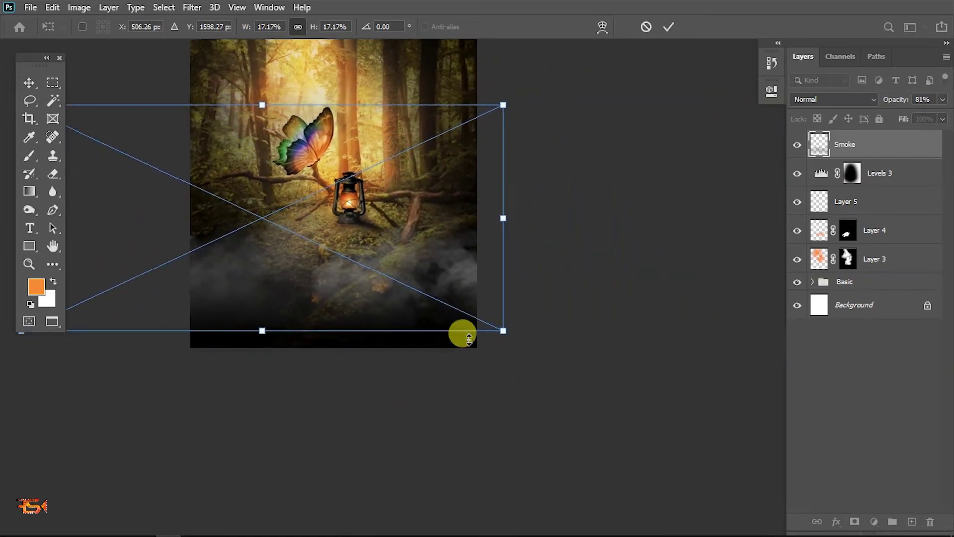
Enlarge the smoke to about 27%, commit its size, and position it across the lower forest ground.
drag(502, 329, 597, 374)
drag(548, 340, 428, 311)
drag(476, 340, 524, 357)
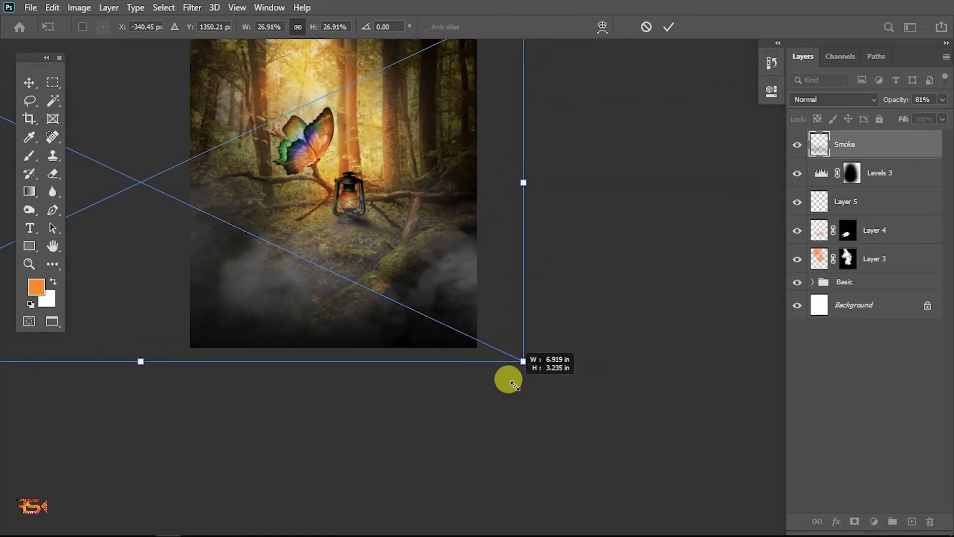
key(Return)
drag(414, 348, 413, 347)
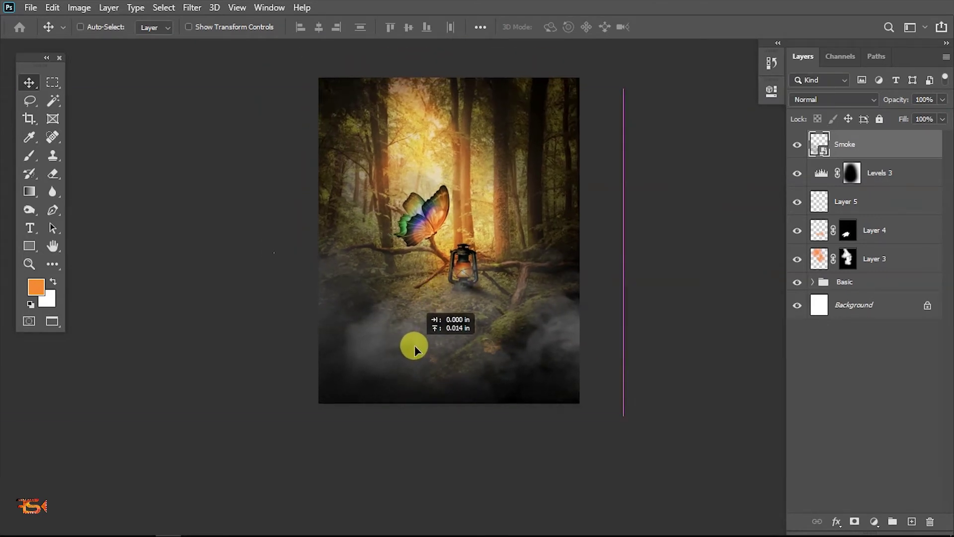
drag(414, 350, 412, 345)
Brighten the Smoke layer with Levels by setting the white input to 149.
key(ctrl+l)
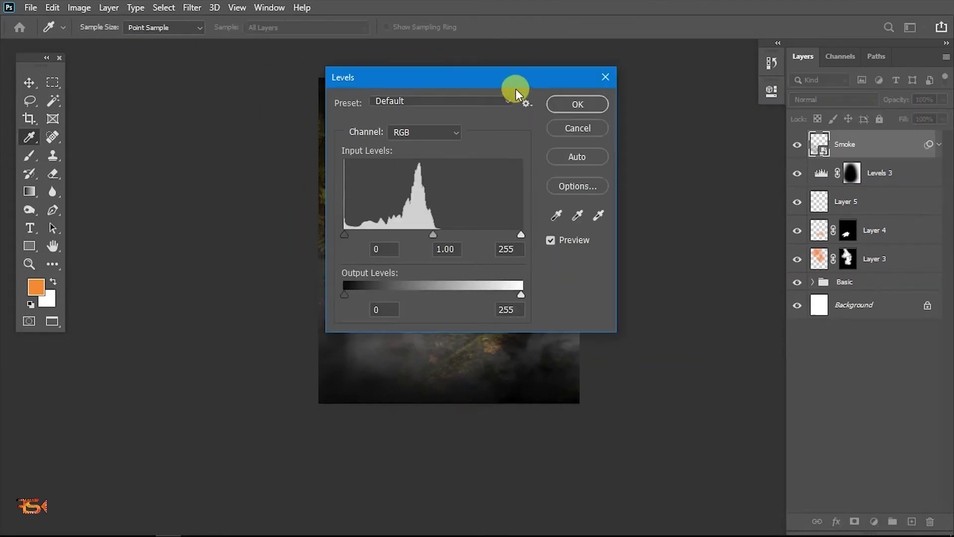
drag(515, 90, 879, 100)
drag(868, 243, 812, 262)
drag(736, 88, 531, 128)
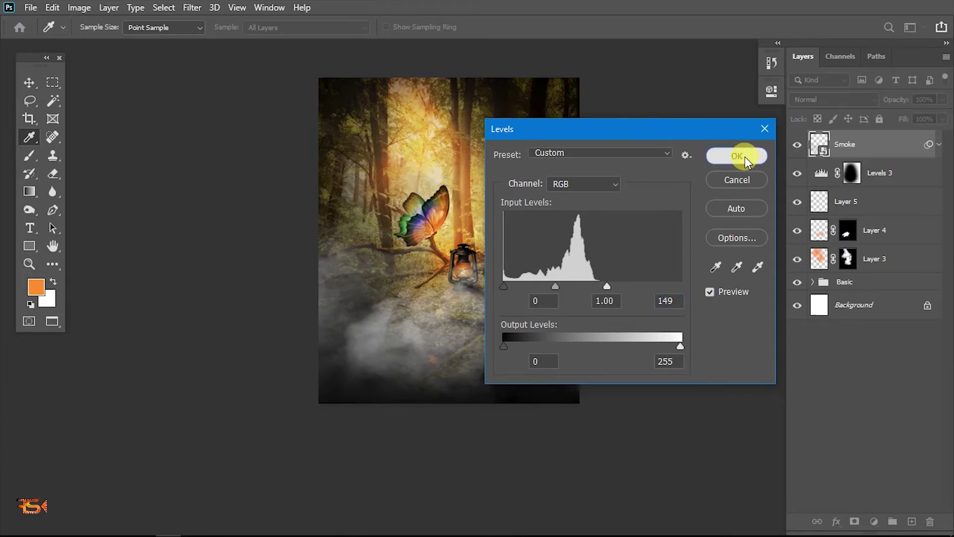
click(738, 155)
key(v)
Rasterize the Smoke layer, add a layer mask to it, and invert the mask to hide all the smoke.
scroll(394, 308, up, 1)
right_click(880, 149)
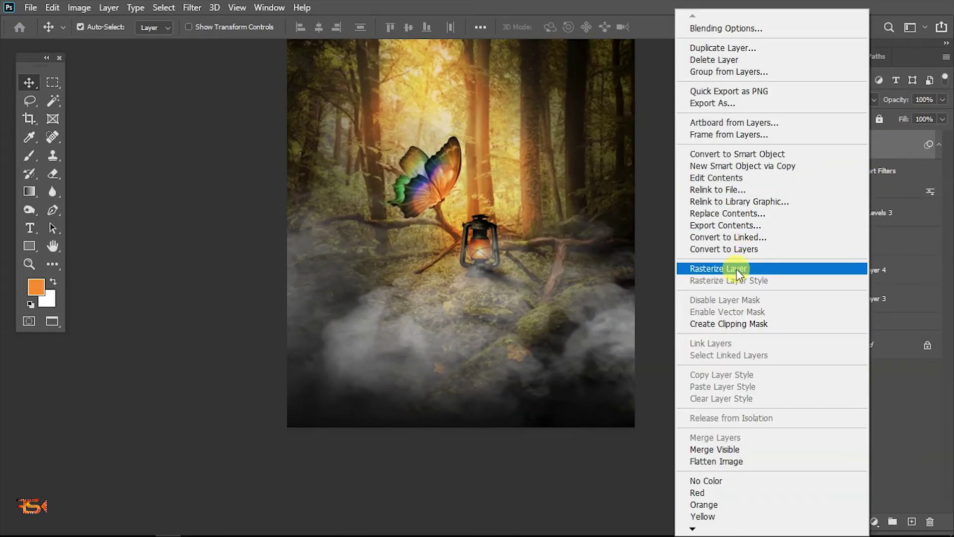
click(695, 267)
click(855, 522)
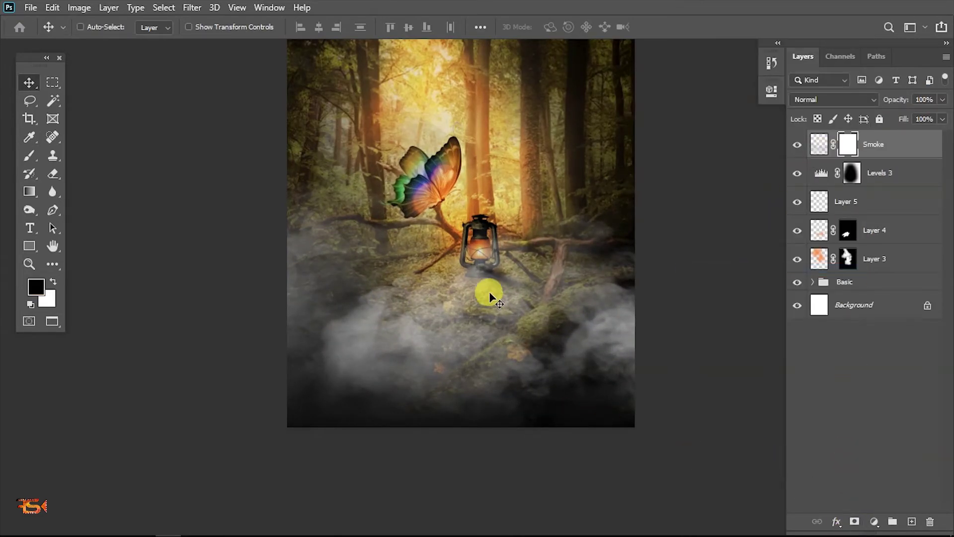
key(ctrl+i)
Paint white on the Smoke mask around the lantern's base with a soft 565 px brush, undoing an unwanted stroke.
mouse_move(457, 289)
mouse_down()
mouse_move(447, 331)
mouse_move(372, 329)
mouse_up()
key(b)
key(x)
drag(465, 322, 423, 332)
mouse_move(382, 293)
mouse_down()
mouse_move(234, 304)
mouse_move(606, 234)
mouse_move(589, 259)
mouse_move(261, 261)
mouse_move(427, 273)
mouse_move(268, 287)
mouse_move(532, 309)
mouse_up()
key(ctrl+z)
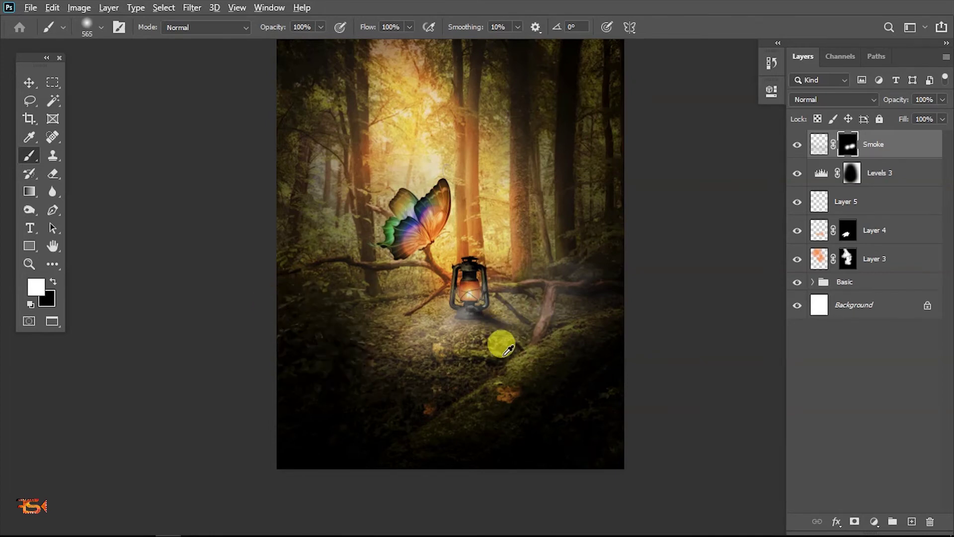
drag(502, 344, 529, 294)
Reveal smoke across the lower ground by painting the mask with a soft 1160 px brush at 70% and 77% opacity.
key(7)
click(561, 390)
click(363, 382)
key(7)
click(221, 265)
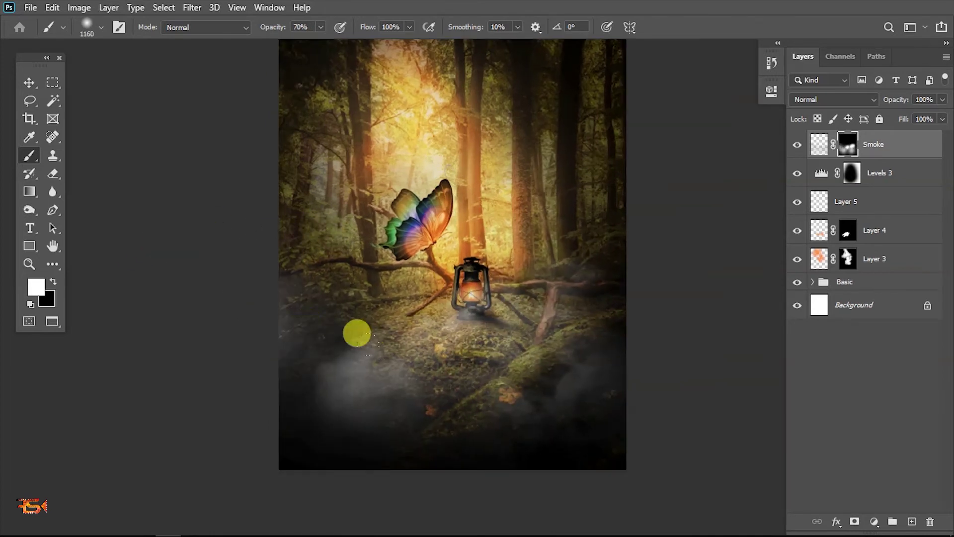
click(353, 333)
click(348, 334)
click(405, 331)
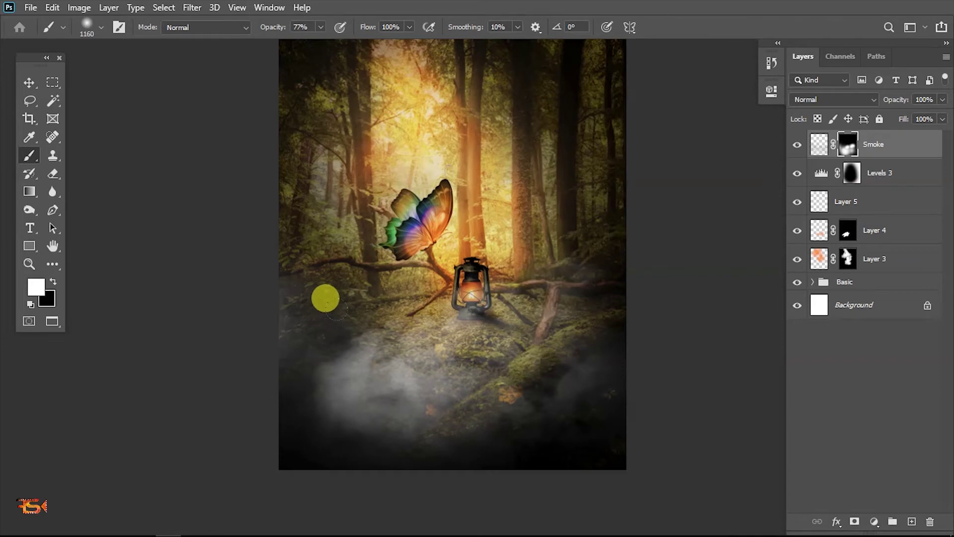
Balance the smoke over the lower forest ground and edges by alternating black and white paint on the mask.
key(x)
click(329, 296)
key(ctrl+z)
click(371, 340)
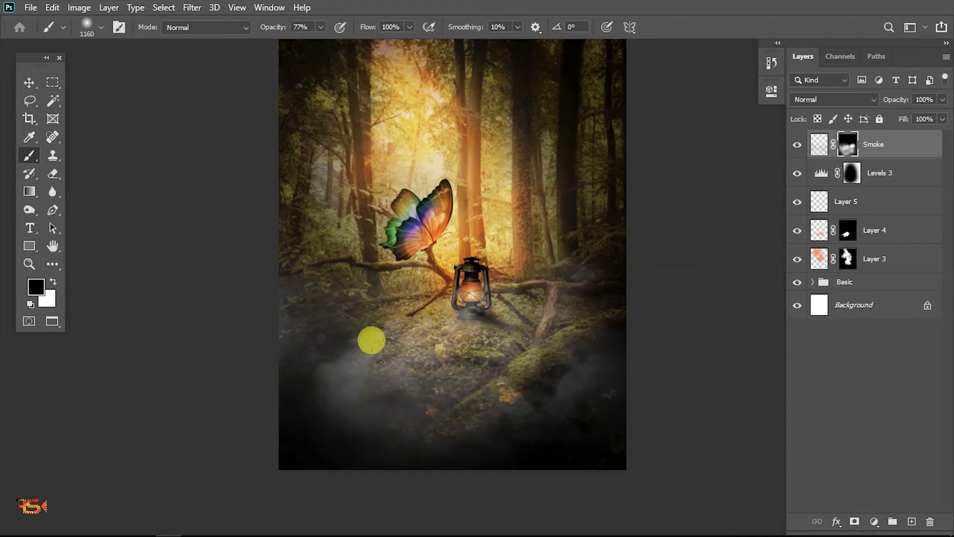
key(x)
click(358, 382)
key(x)
click(251, 382)
click(249, 413)
click(466, 401)
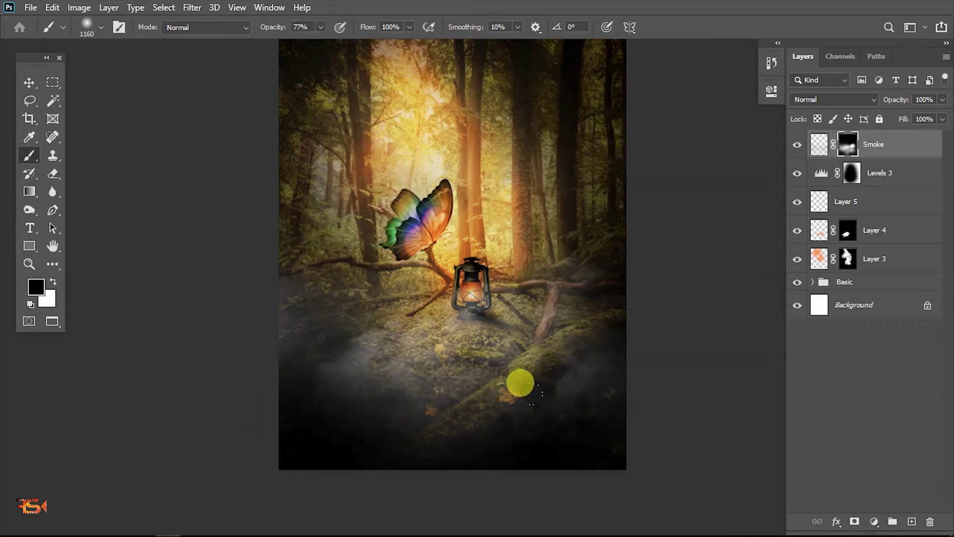
Adjust the smoke on the ground just below the lantern with white and black dabs on the Smoke mask.
key(x)
click(478, 338)
key(x)
click(483, 326)
scroll(477, 297, up, 1)
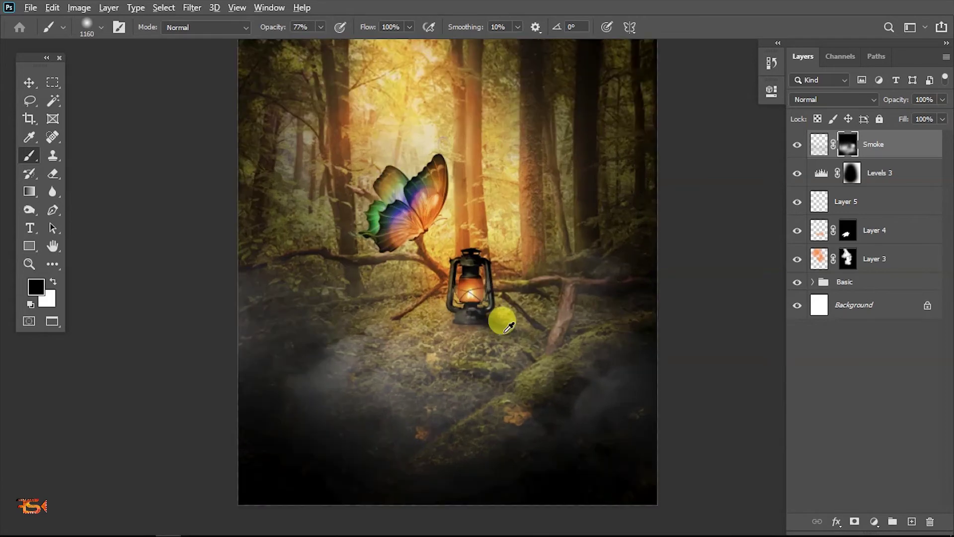
Refine the Smoke mask around the lantern's base with a smaller 608 px brush at 77% opacity, alternating black and white.
drag(503, 332, 436, 341)
key(x)
click(492, 336)
key(x)
click(482, 309)
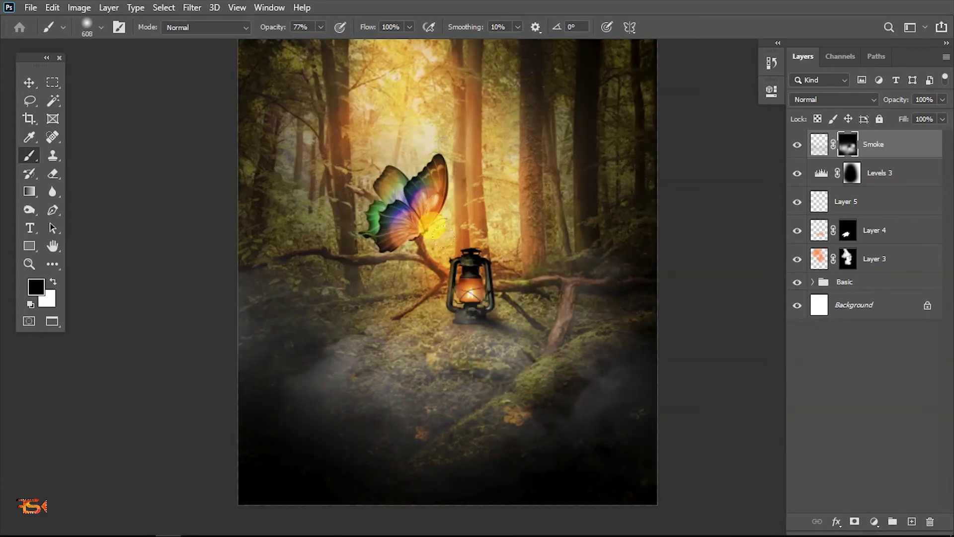
scroll(379, 293, down, 1)
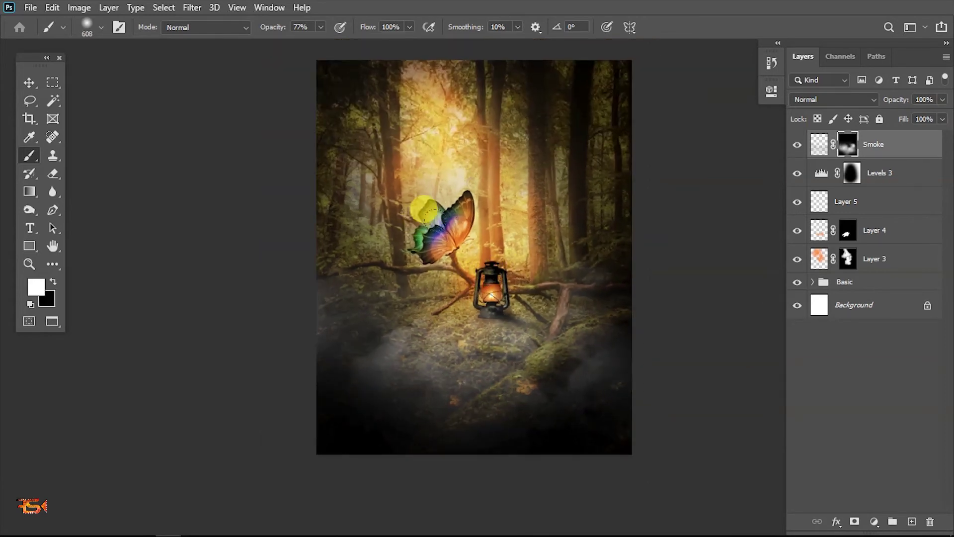
key(x)
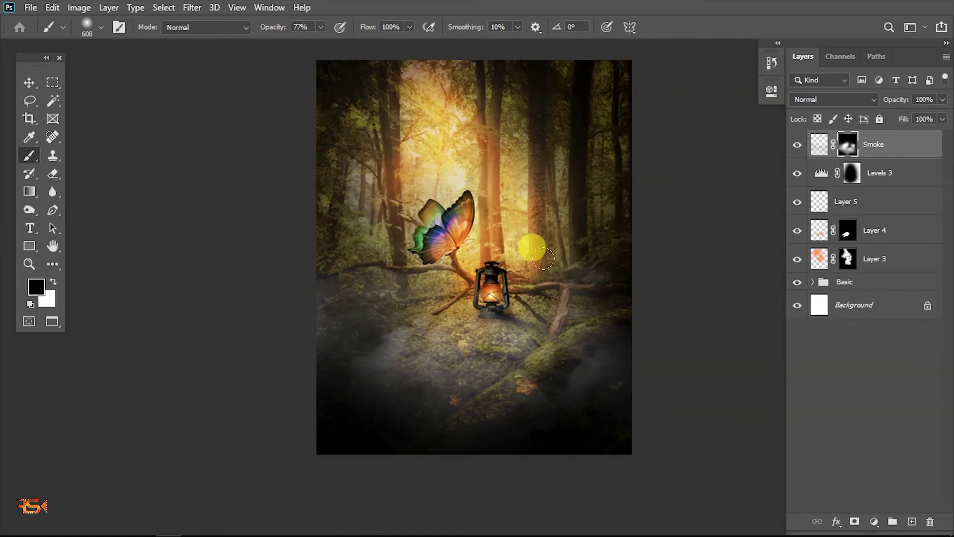
key(x)
key(x)
mouse_move(536, 268)
mouse_down()
mouse_move(538, 299)
mouse_move(453, 333)
mouse_up()
Examine the smoke blending across the image and compare it with the Smoke layer hidden and shown.
scroll(517, 268, up, 1)
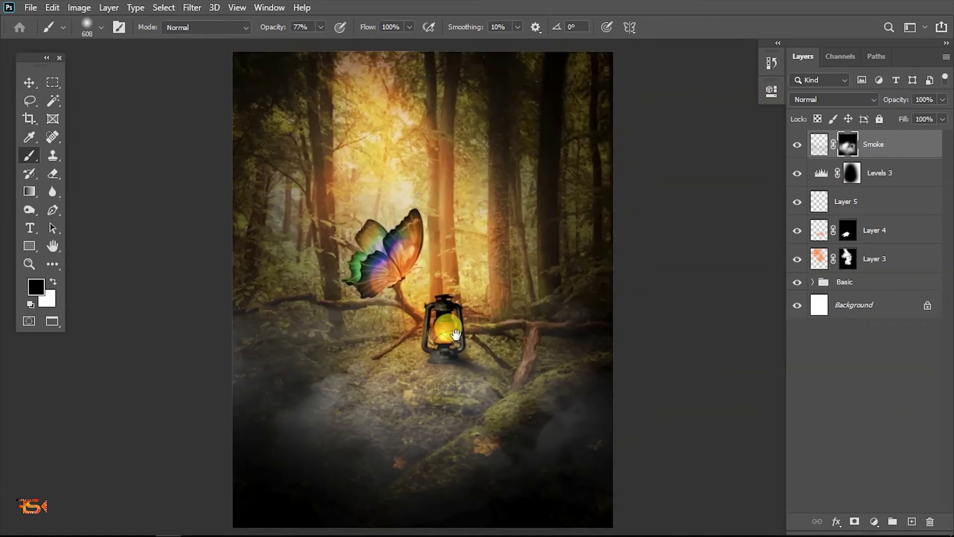
scroll(449, 338, up, 1)
mouse_move(462, 391)
mouse_down()
mouse_move(478, 312)
mouse_move(430, 350)
mouse_up()
scroll(477, 312, down, 1)
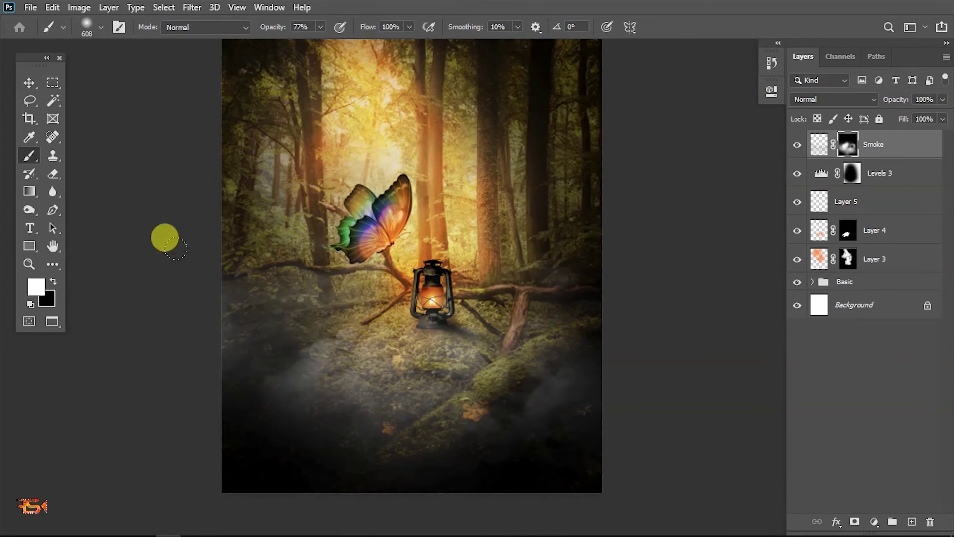
scroll(243, 362, down, 1)
scroll(263, 395, down, 1)
key(x)
scroll(534, 366, down, 2)
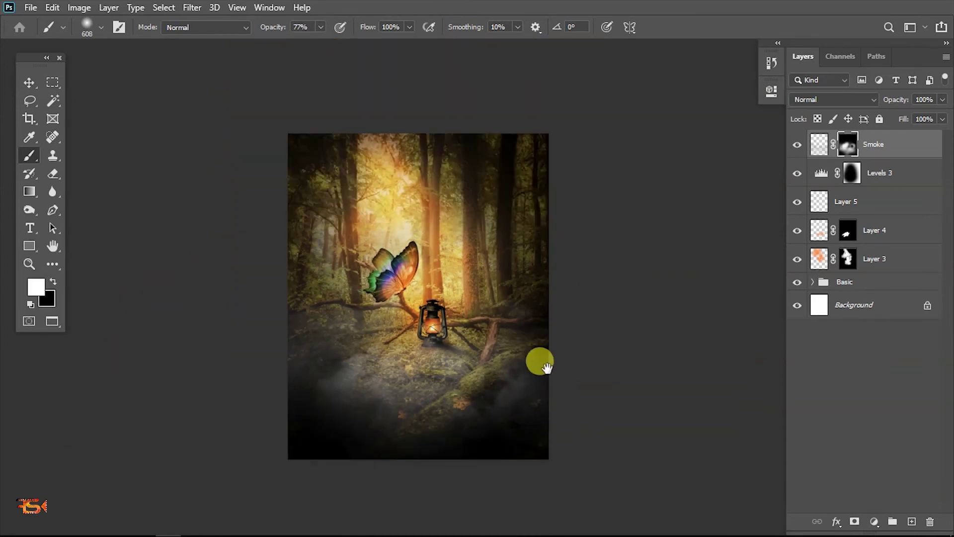
scroll(505, 337, up, 2)
drag(495, 382, 504, 352)
key(v)
click(797, 145)
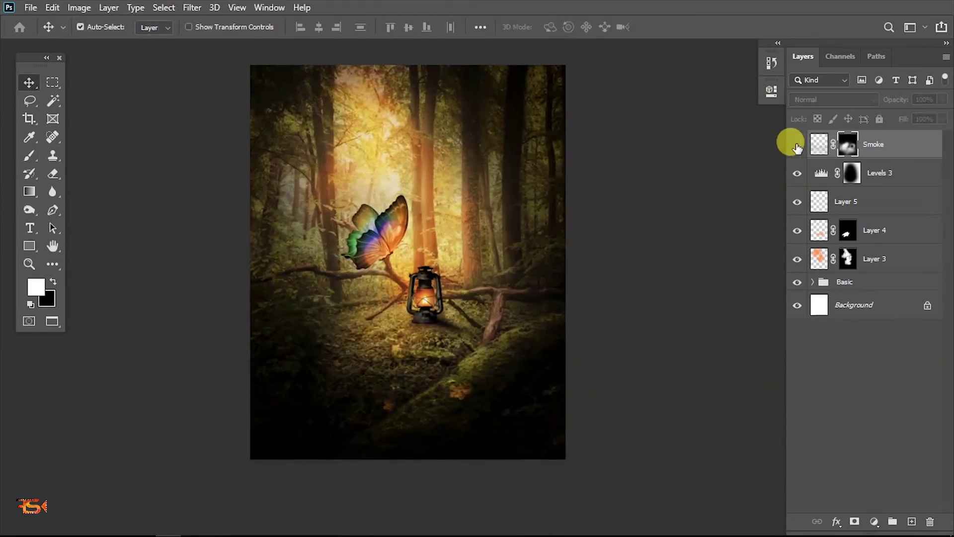
click(797, 144)
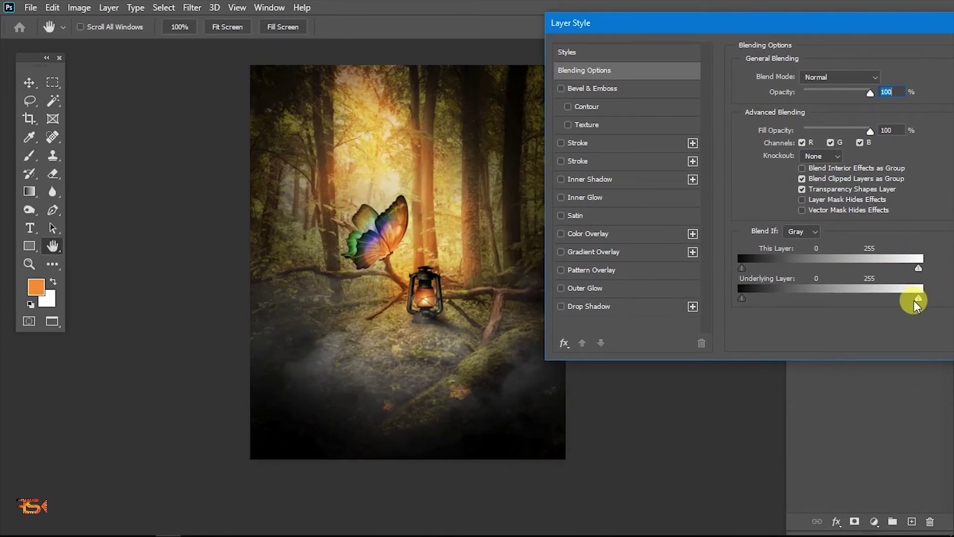
Blend the Smoke layer with Blend If on Gray by splitting the Underlying Layer white value to 79 / 255.
drag(914, 301, 910, 298)
mouse_move(811, 303)
mouse_down()
mouse_move(848, 298)
mouse_move(809, 306)
mouse_up()
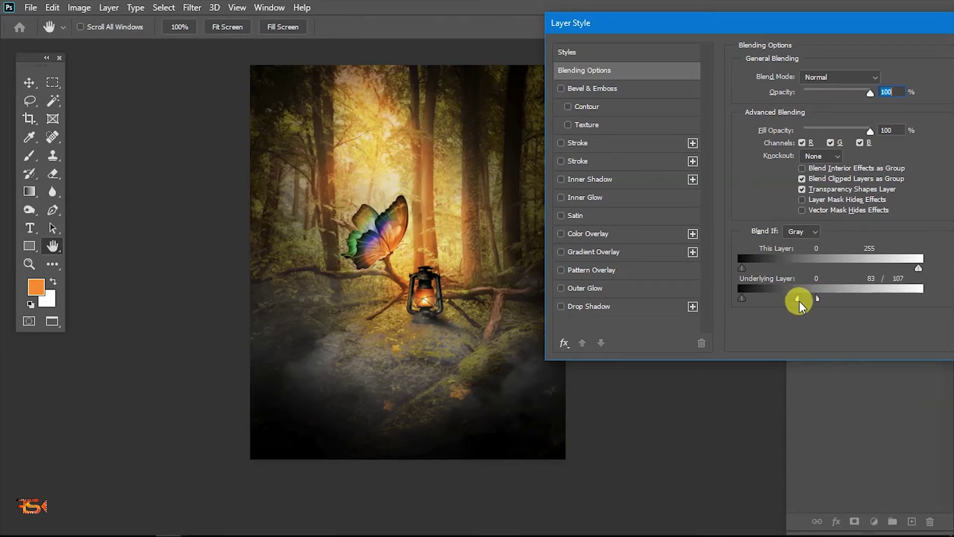
drag(818, 299, 944, 303)
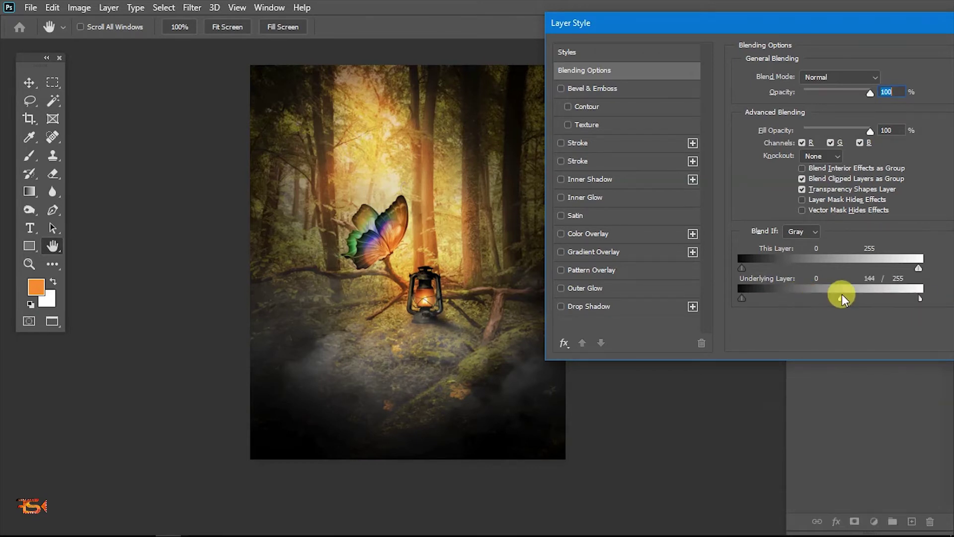
drag(804, 296, 793, 298)
drag(780, 26, 484, 100)
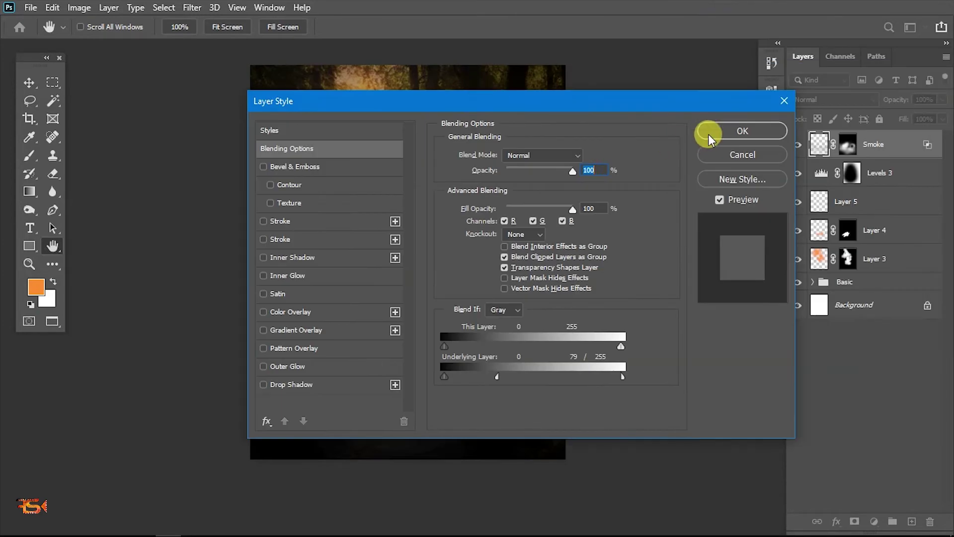
click(713, 132)
key(v)
scroll(397, 219, down, 2)
drag(397, 229, 396, 275)
scroll(396, 268, up, 3)
click(399, 243)
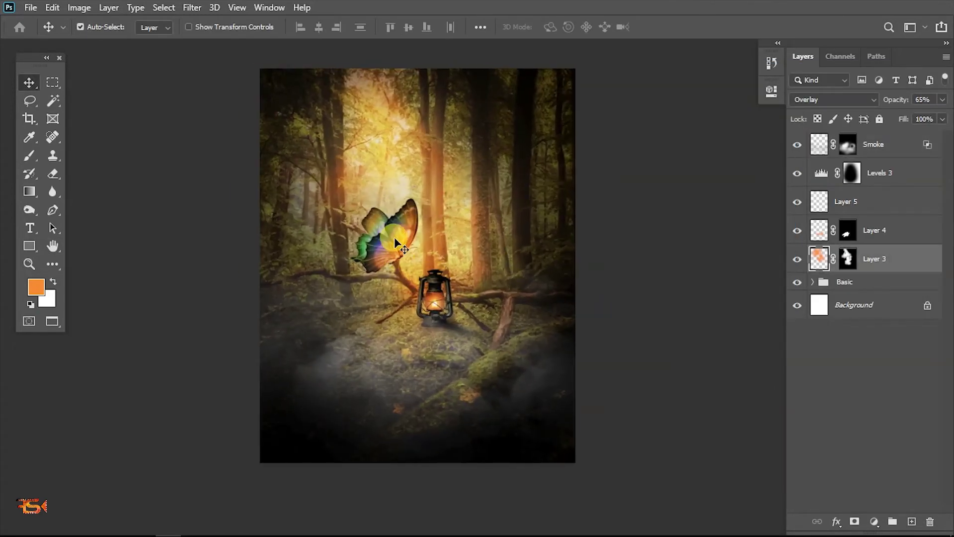
drag(433, 221, 433, 230)
Group the layers from Smoke down to Layer 3 and name the group corrections.
click(885, 146)
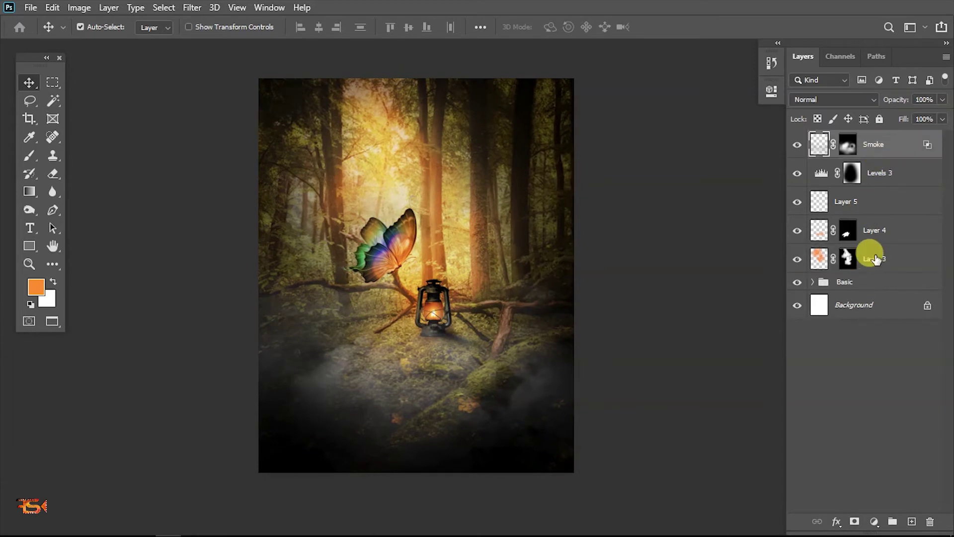
shift+click(876, 258)
click(892, 522)
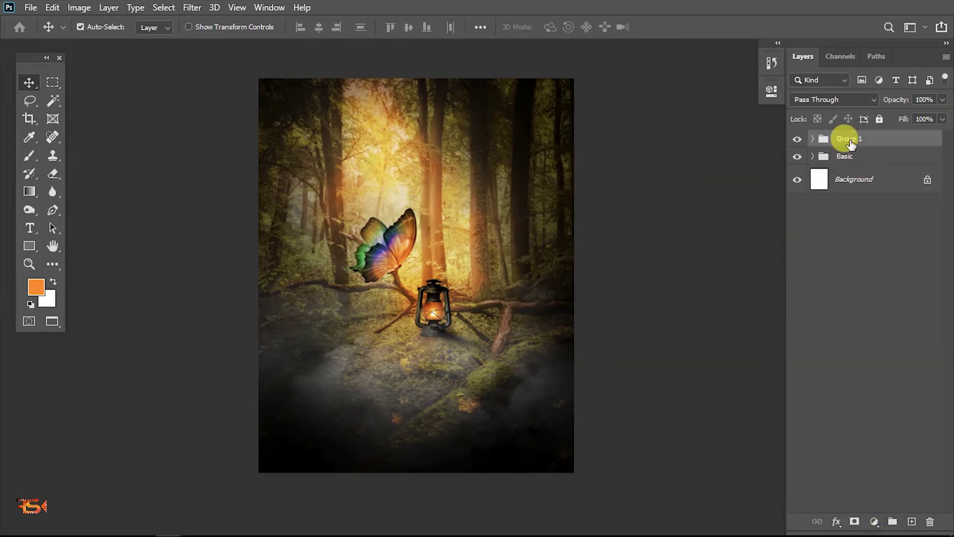
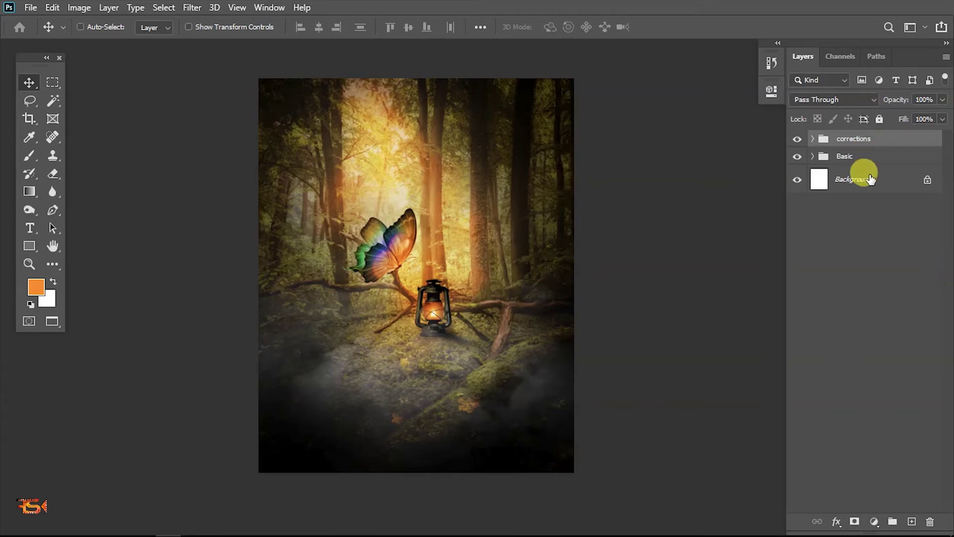
Stamp all visible layers into a new layer named Adjustmets above the corrections group, and duplicate that layer.
key(ctrl+shift+alt+e)
double_click(841, 145)
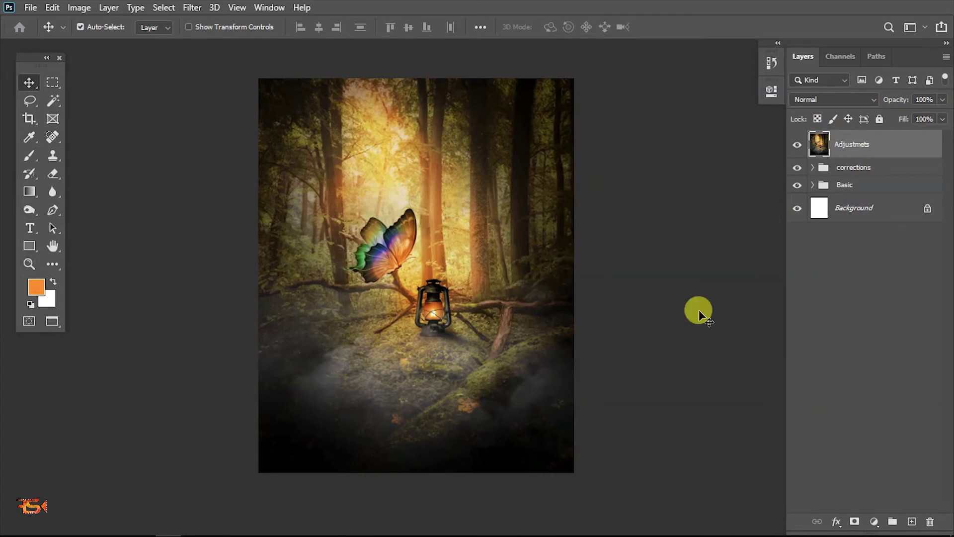
scroll(514, 172, down, 1)
drag(440, 189, 424, 215)
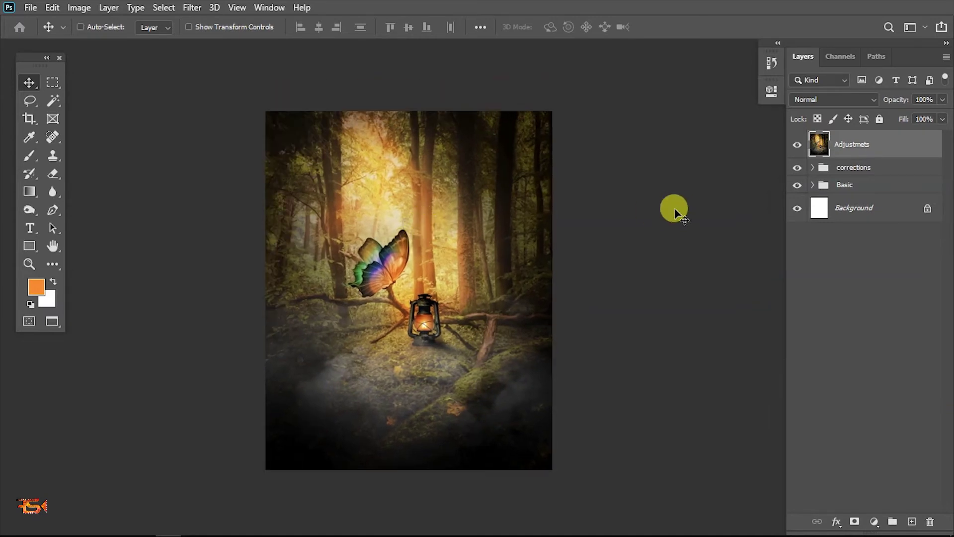
key(ctrl+j)
scroll(396, 222, down, 1)
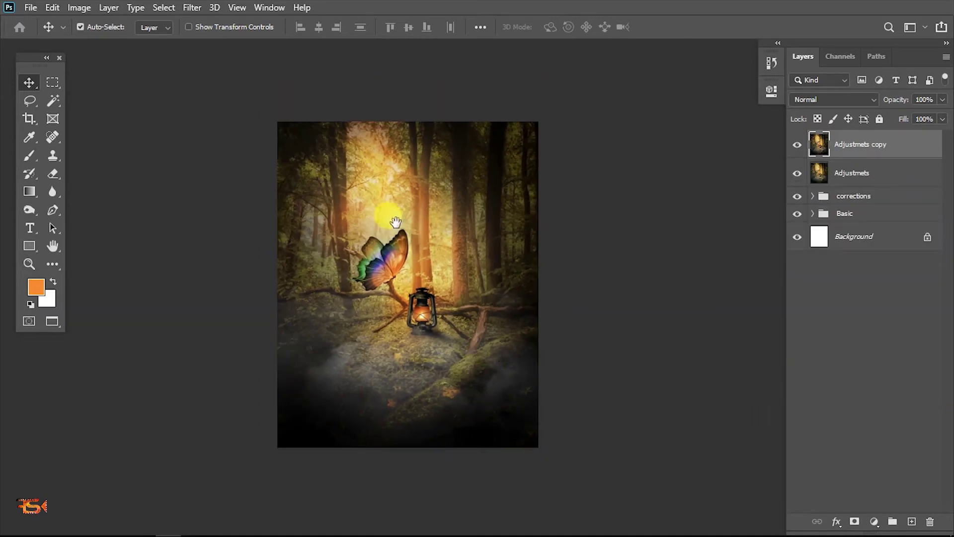
Add a Curves adjustment above Adjustmets copy, anchor the RGB curve at its midpoint and lower quarter, and lift the black point.
click(873, 521)
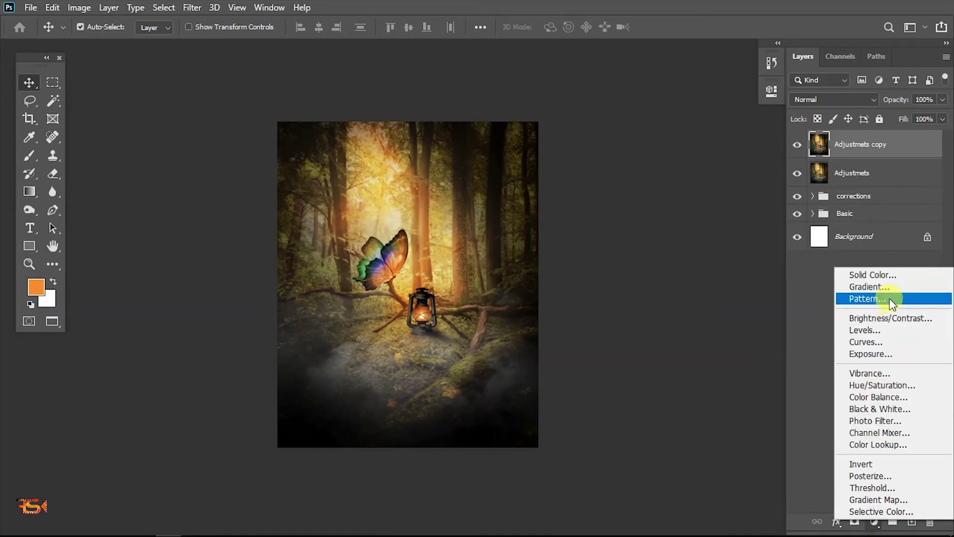
click(865, 341)
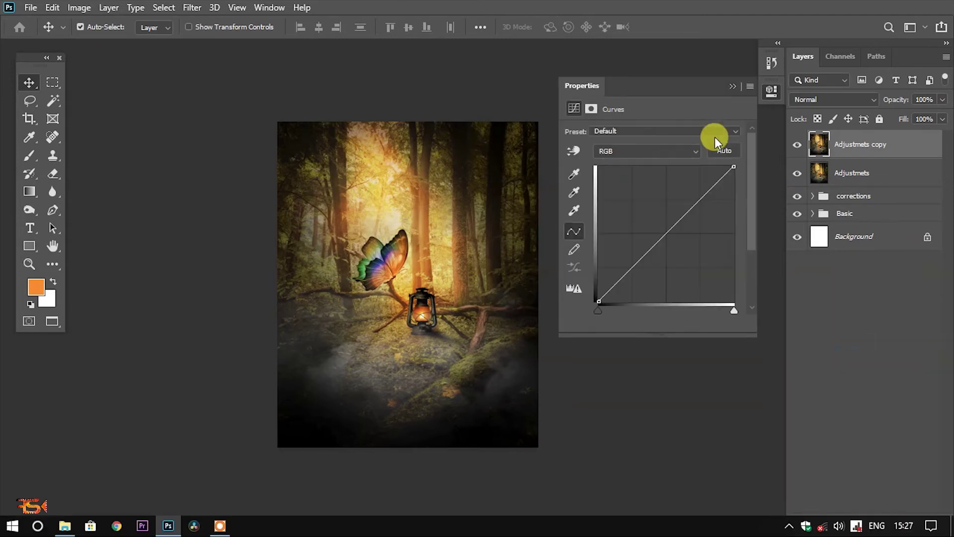
scroll(580, 344, up, 2)
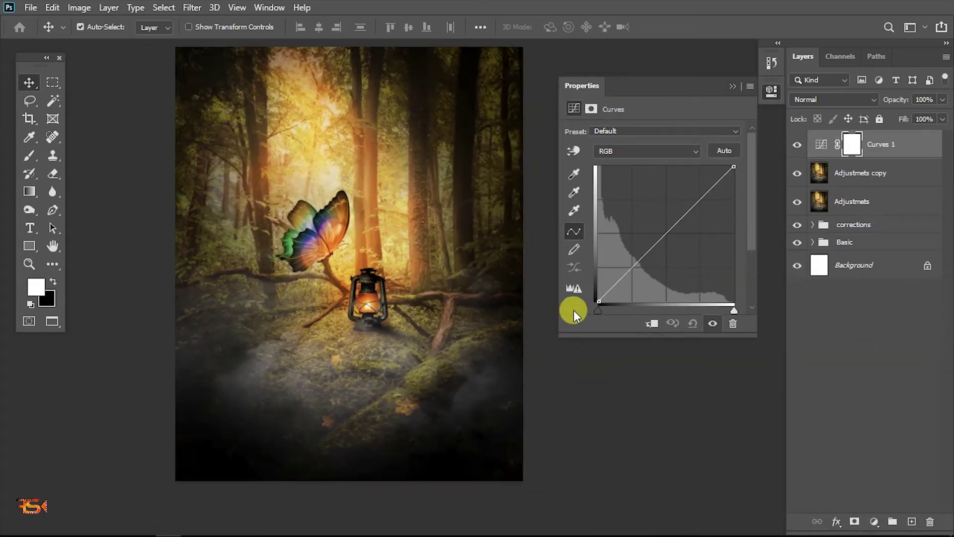
click(666, 232)
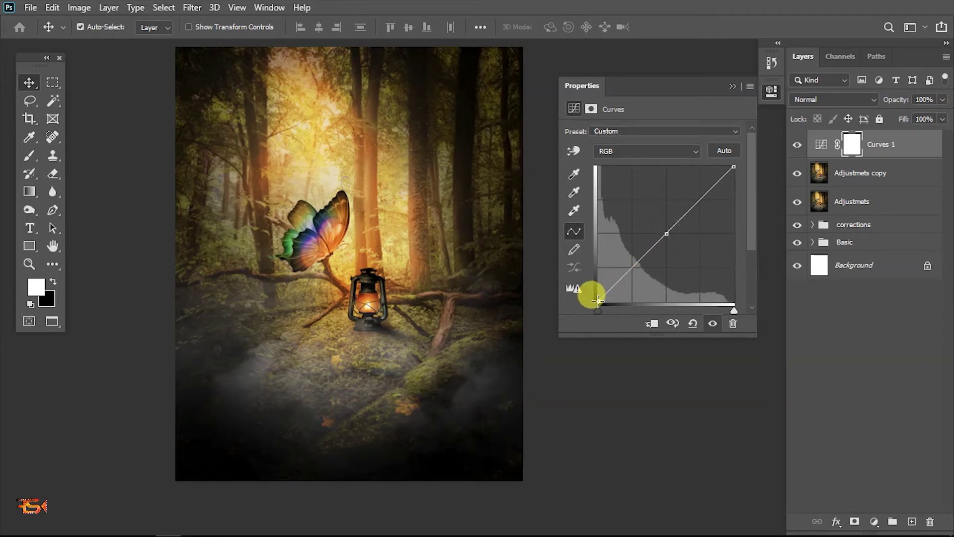
drag(598, 300, 576, 293)
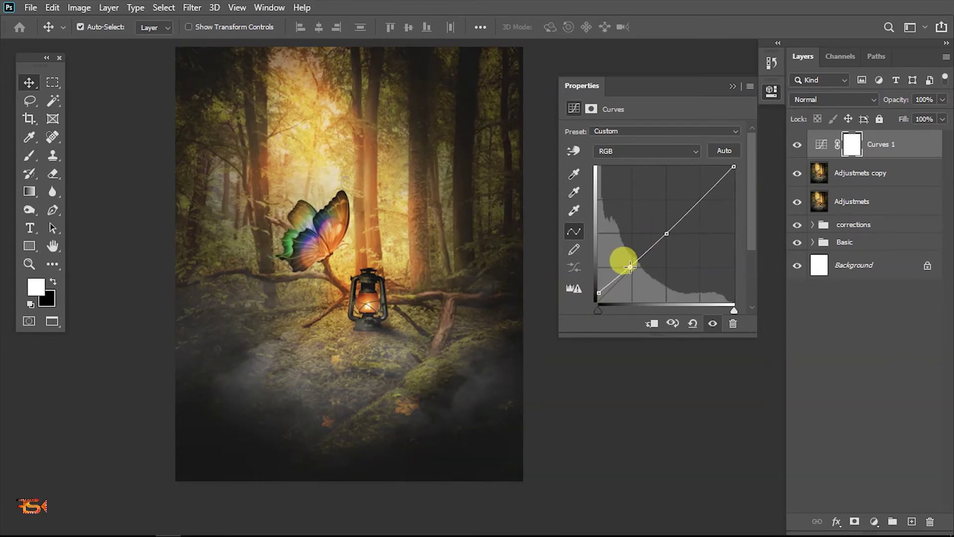
drag(629, 265, 632, 267)
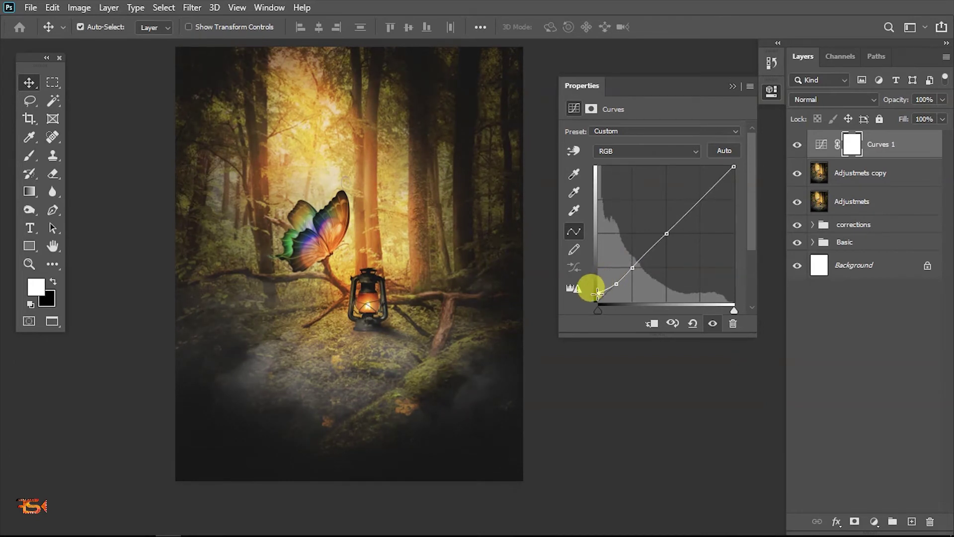
Return the RGB curve's black point to the bottom corner, slightly darken the quarter-tone point, and add a gently lifted highlight point.
drag(599, 293, 587, 305)
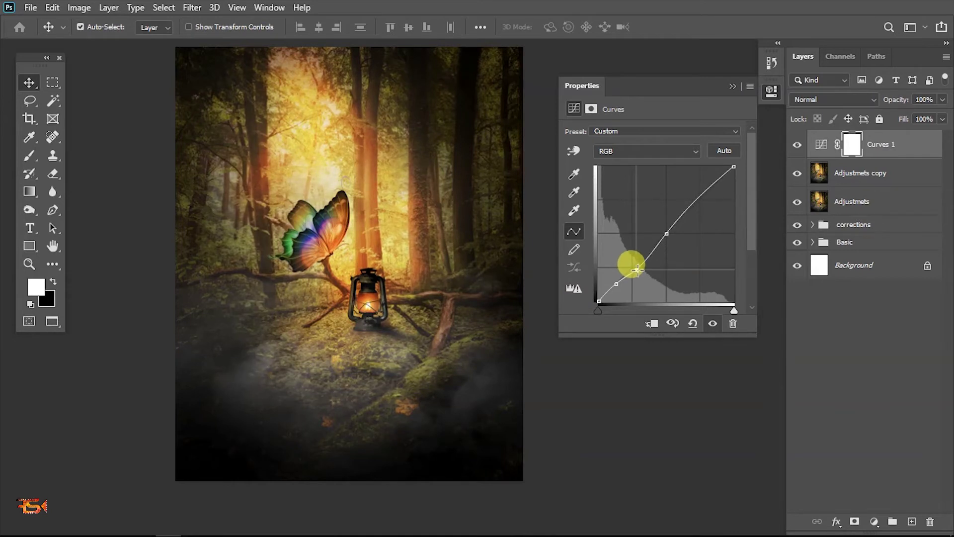
click(638, 268)
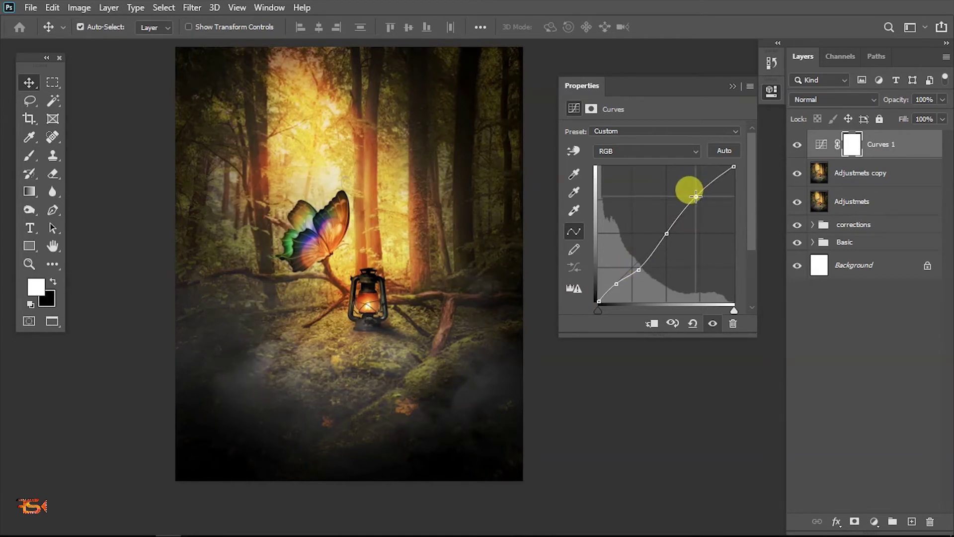
drag(694, 195, 701, 198)
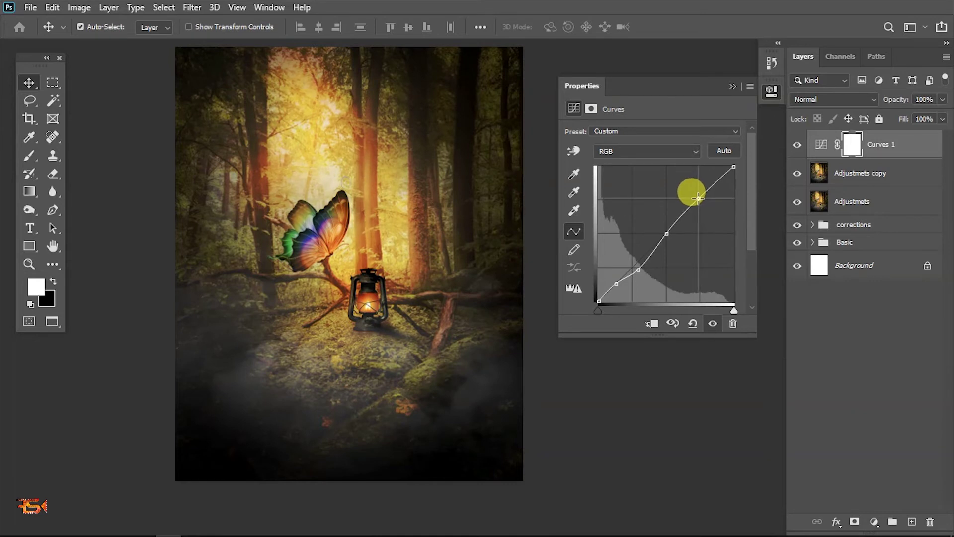
Invert the Curves 1 mask to black and paint white over the lantern flame with a soft brush at 77% opacity.
click(732, 86)
key(ctrl+i)
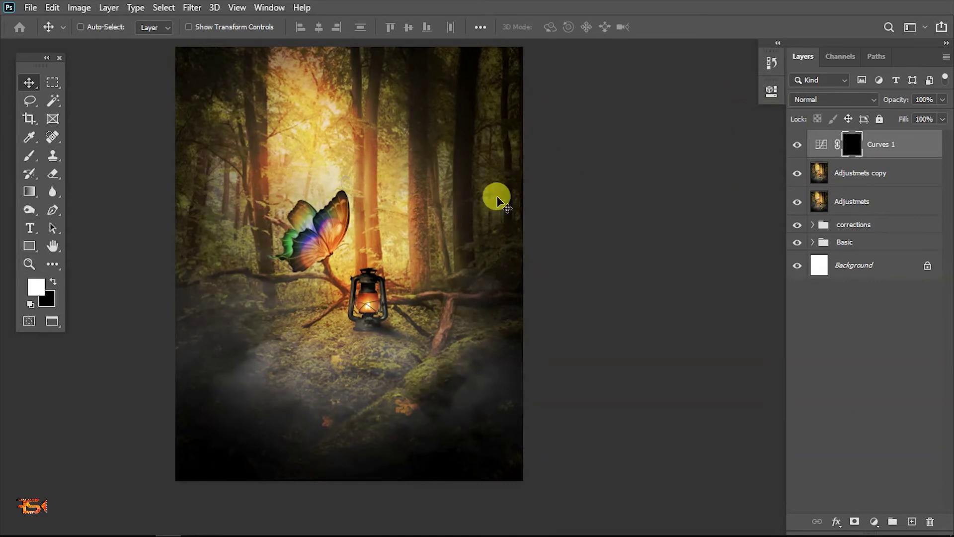
key(ctrl+plus)
drag(337, 309, 321, 322)
key(b)
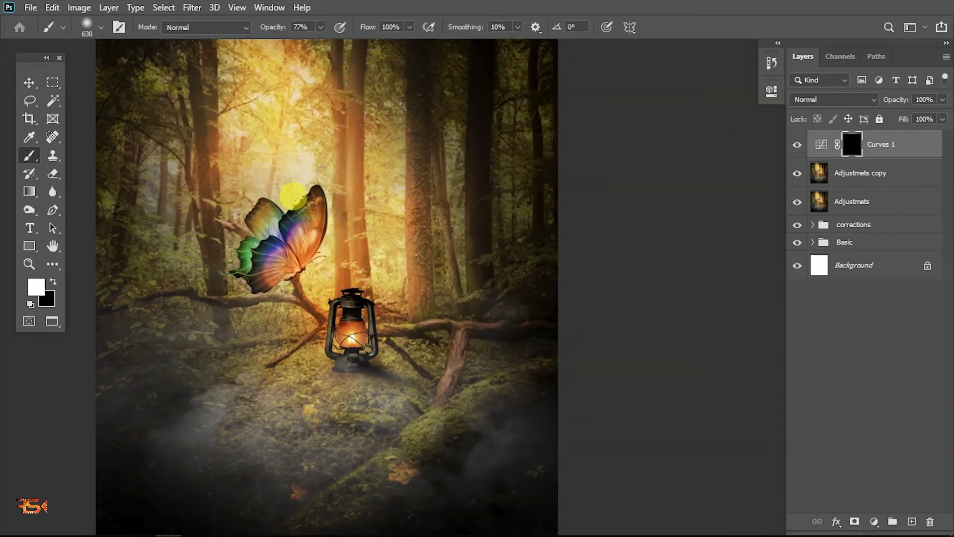
click(352, 339)
Trim the revealed area around the lantern on the Curves 1 mask by painting black with a smaller soft brush.
scroll(352, 341, up, 5)
key(bracketleft)
key(bracketleft)
key(x)
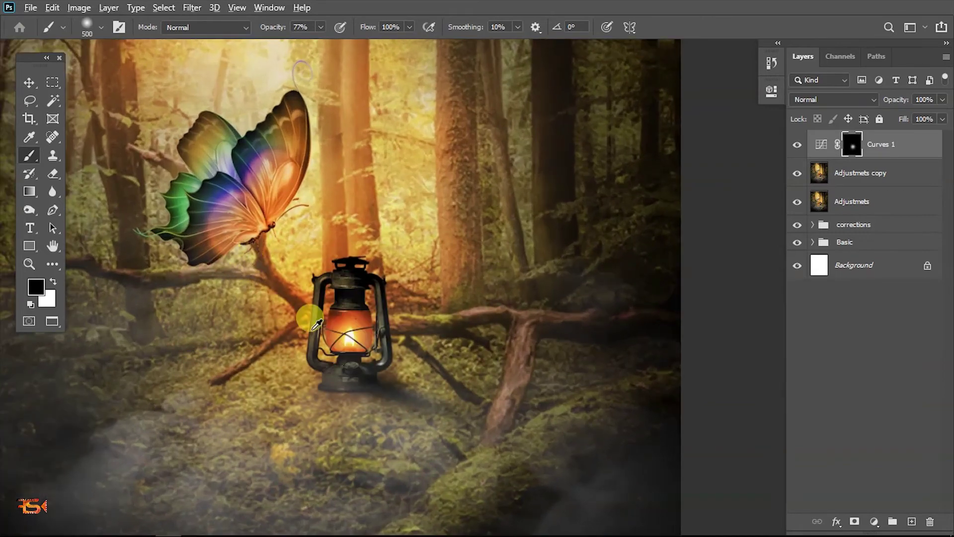
key(bracketleft)
key(bracketleft)
key(x)
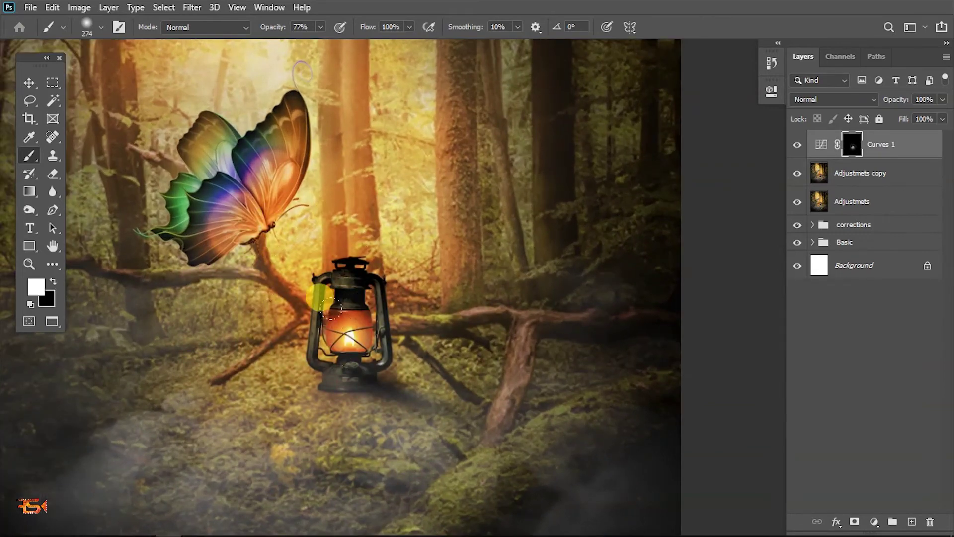
Paint white on the Curves 1 mask over the butterfly and the bright light between the trees with a soft brush.
mouse_move(241, 218)
mouse_down()
mouse_move(251, 169)
mouse_move(283, 126)
mouse_move(258, 241)
mouse_up()
scroll(398, 255, down, 7)
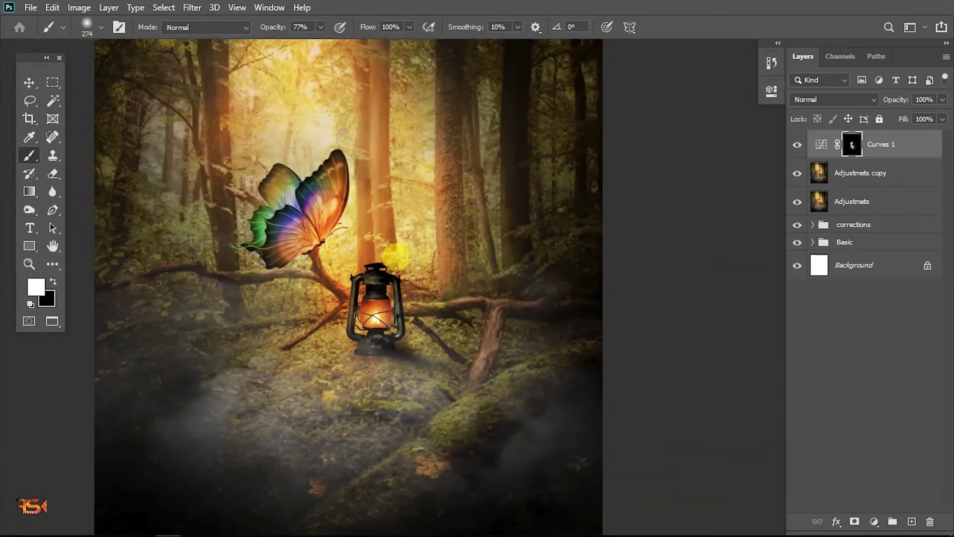
scroll(350, 322, up, 3)
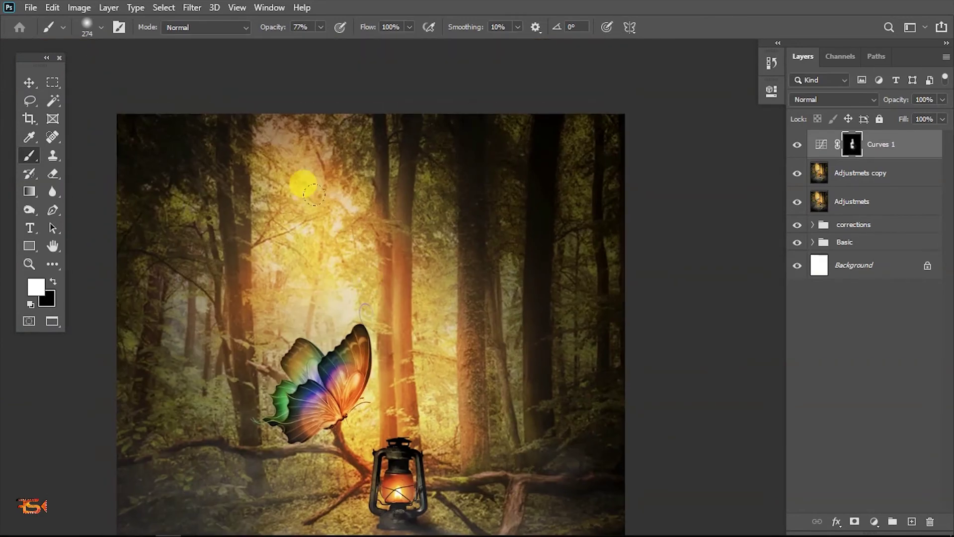
mouse_move(338, 284)
mouse_down()
mouse_move(341, 193)
mouse_move(318, 229)
mouse_up()
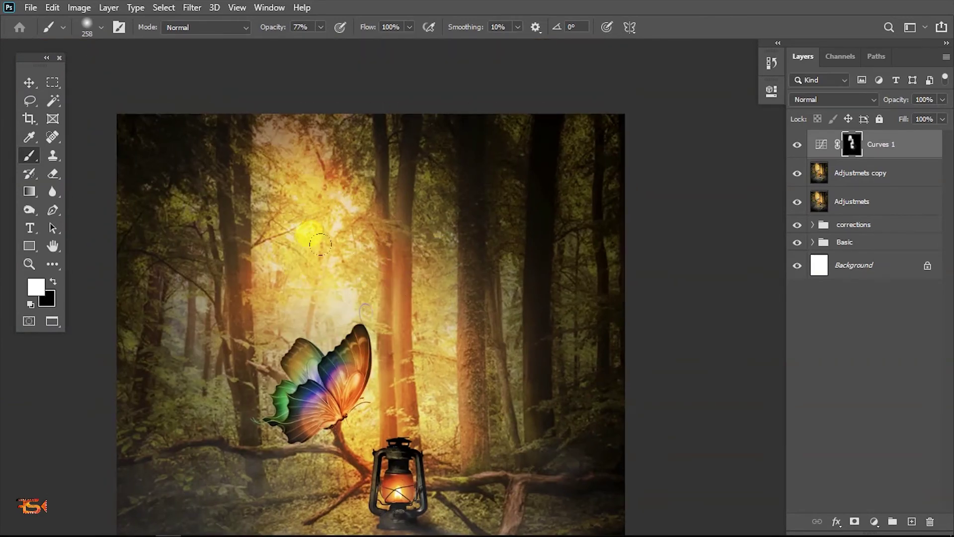
Stamp all visible layers into a new layer above the Curves 1 adjustment.
scroll(386, 284, down, 3)
scroll(386, 284, down, 3)
scroll(393, 298, right, 1)
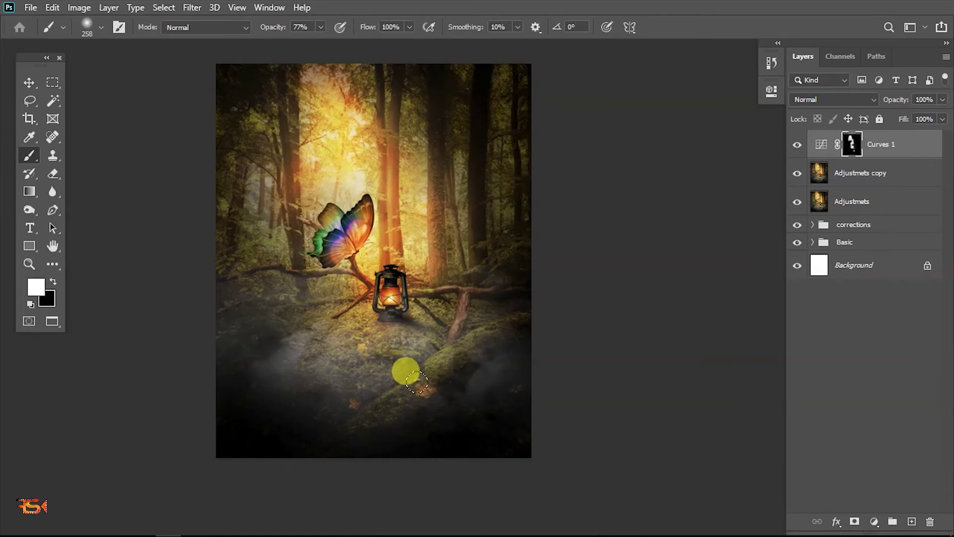
scroll(408, 336, up, 2)
scroll(398, 323, down, 4)
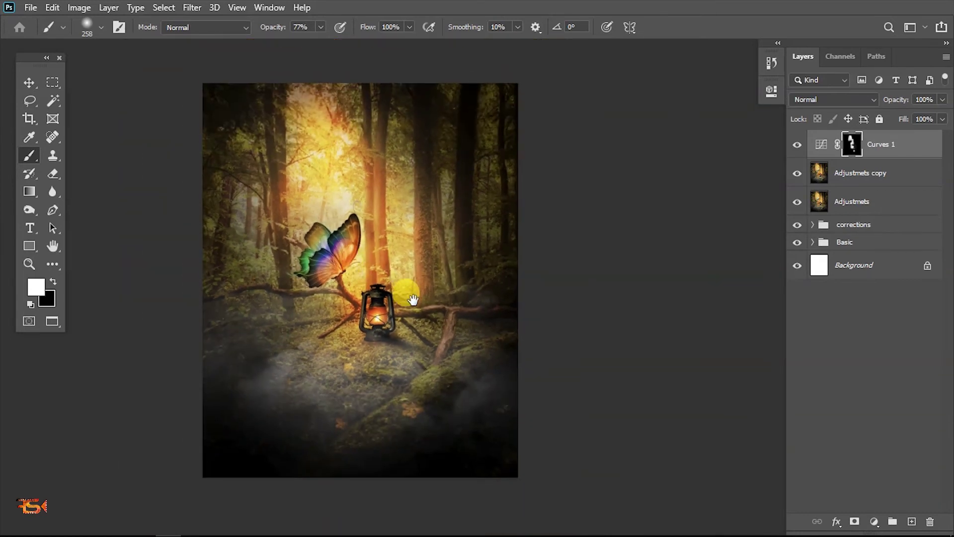
drag(442, 303, 492, 274)
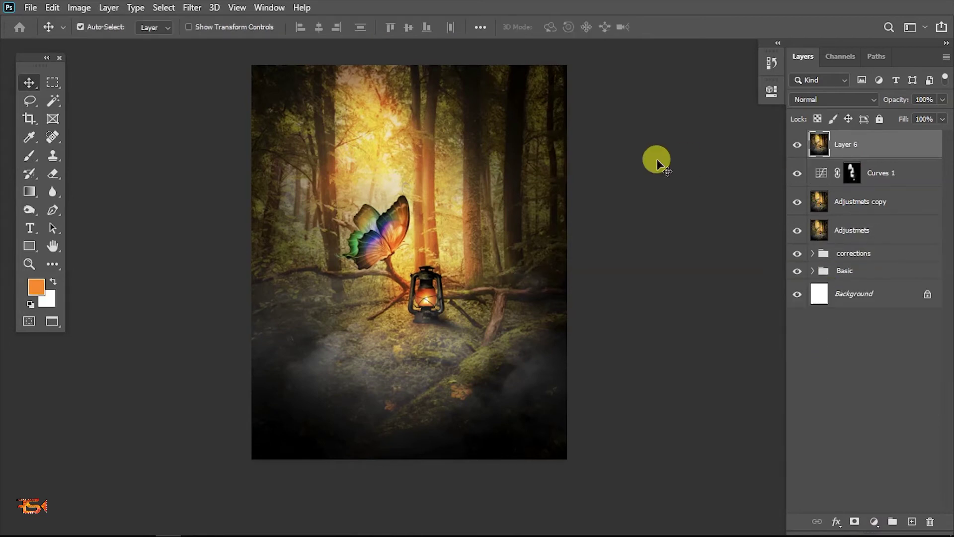
Add a Hue/Saturation adjustment above Layer 6 and set Yellows to hue -11, saturation +8 and lightness +6.
scroll(249, 254, down, 1)
click(873, 522)
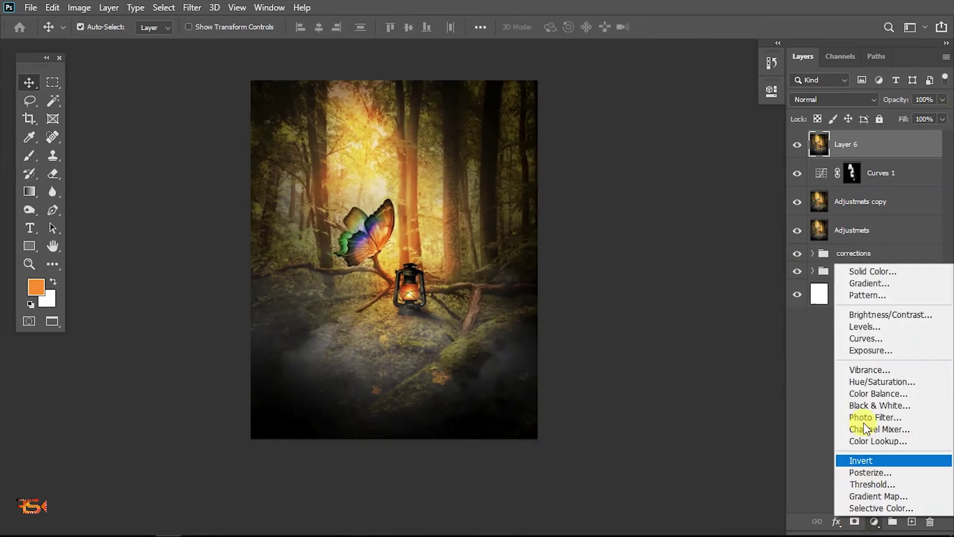
click(871, 379)
click(646, 148)
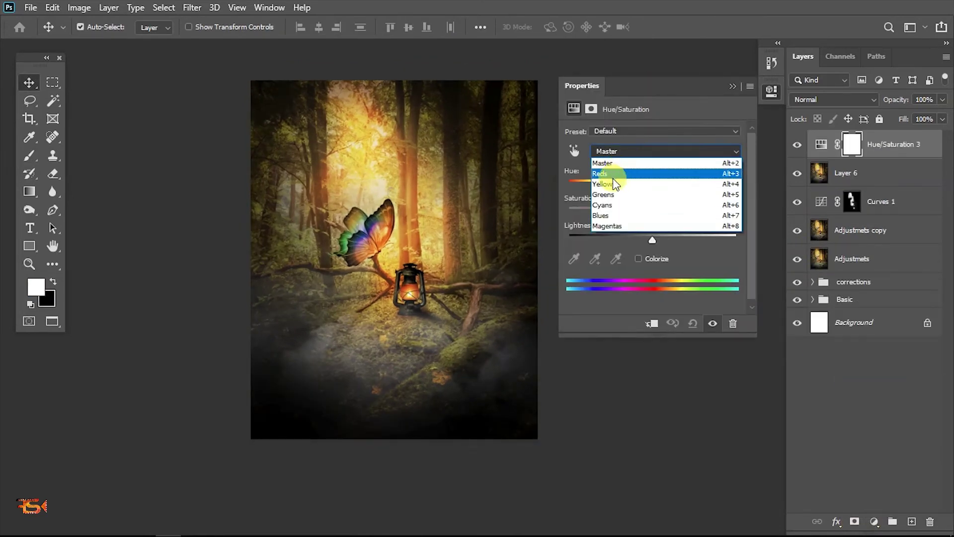
click(612, 177)
drag(652, 213, 643, 187)
drag(652, 240, 653, 240)
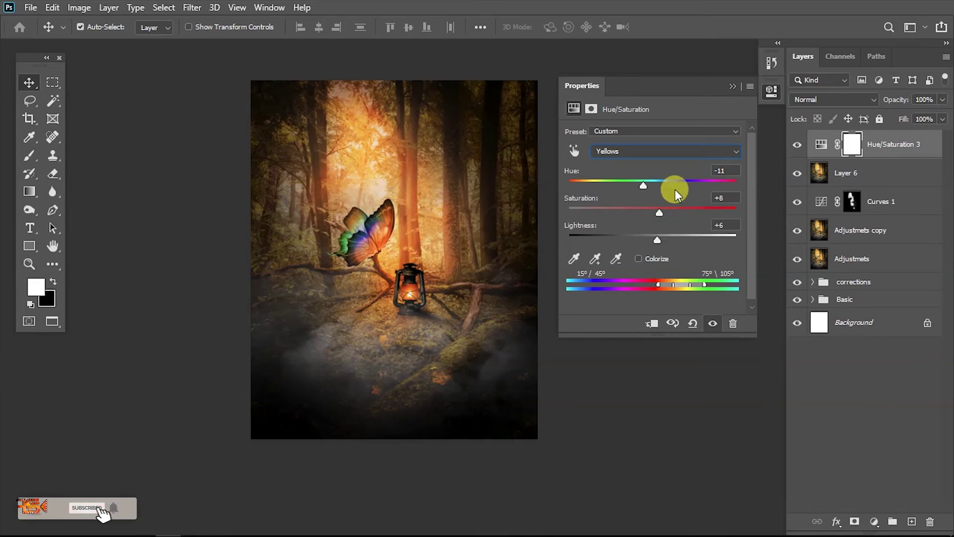
Invert the Hue/Saturation 3 mask to black and reveal the warmer color on the lantern glass with a soft white brush.
click(733, 87)
key(ctrl+i)
key(ctrl+plus)
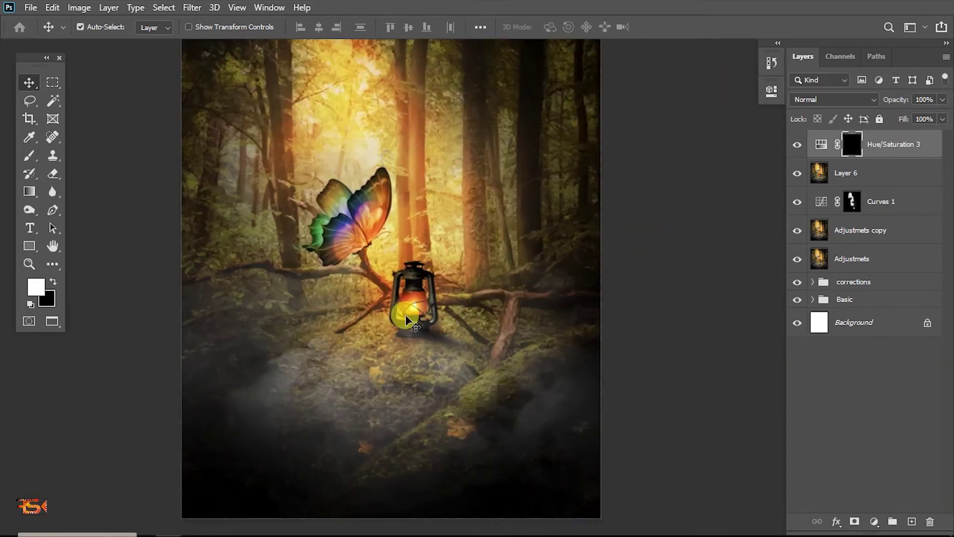
key(ctrl+plus)
key(b)
click(391, 351)
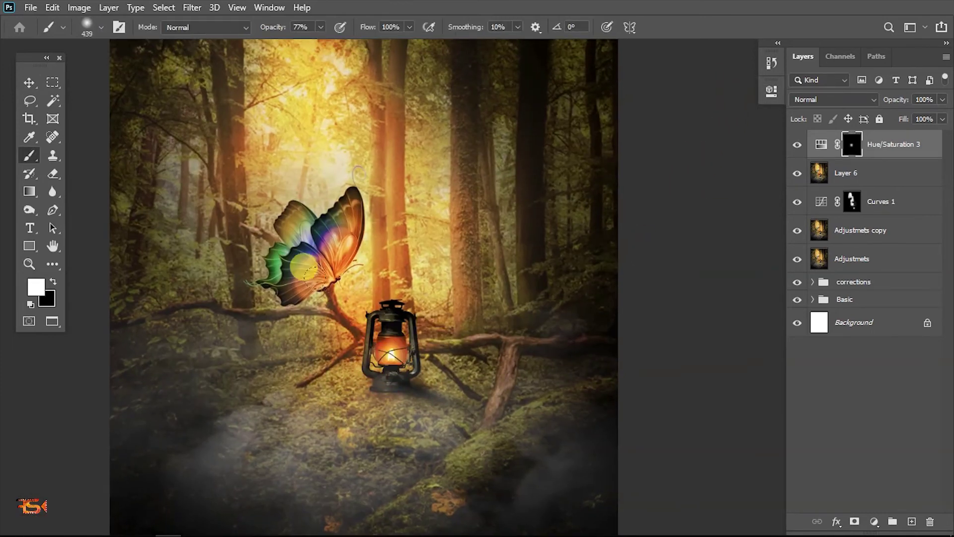
Examine the warmed lantern glow against the whole composition.
key(x)
key(ctrl+minus)
key(ctrl+minus)
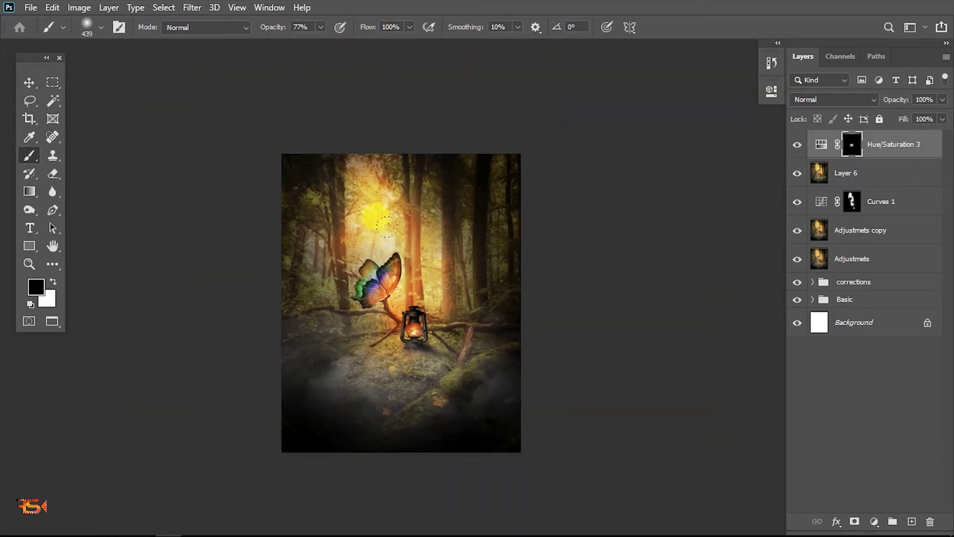
scroll(394, 245, down, 2)
mouse_move(432, 287)
mouse_down()
mouse_move(430, 256)
mouse_move(423, 336)
mouse_move(396, 355)
mouse_move(411, 359)
mouse_move(409, 342)
mouse_up()
scroll(431, 274, up, 1)
scroll(433, 329, up, 3)
key(v)
scroll(411, 356, up, 1)
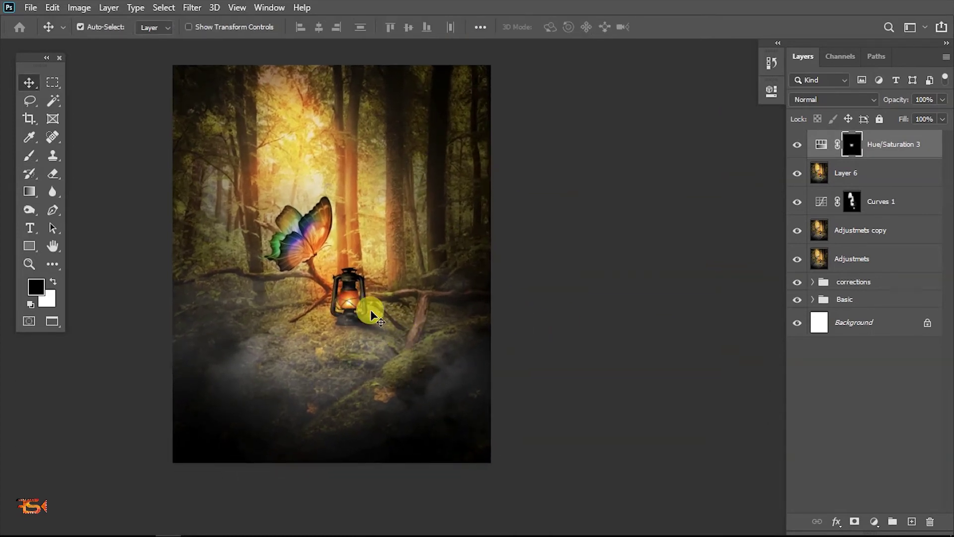
drag(334, 318, 340, 312)
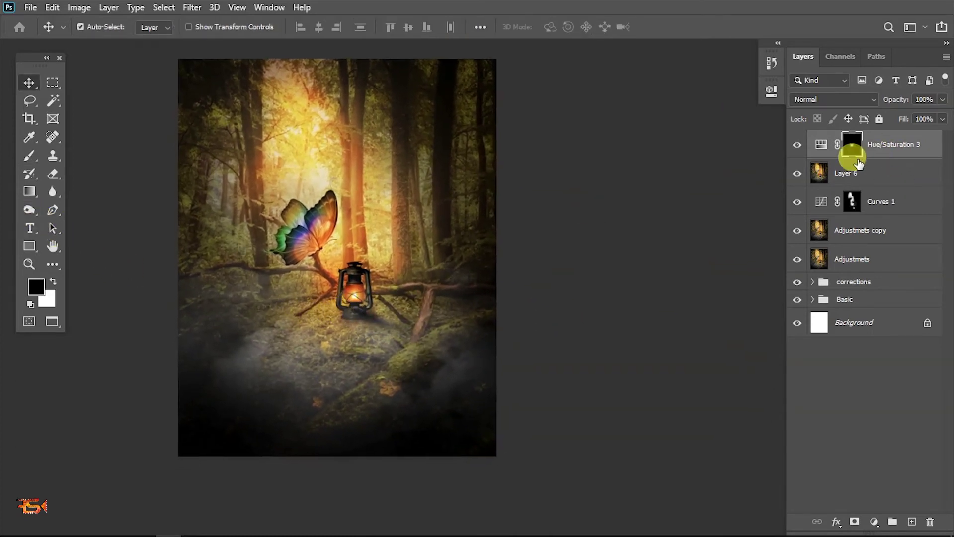
Stamp all visible layers into a new top layer, and group Curves 1 through Hue/Saturation 3 as Final.
key(ctrl)
key(ctrl+shift+alt+e)
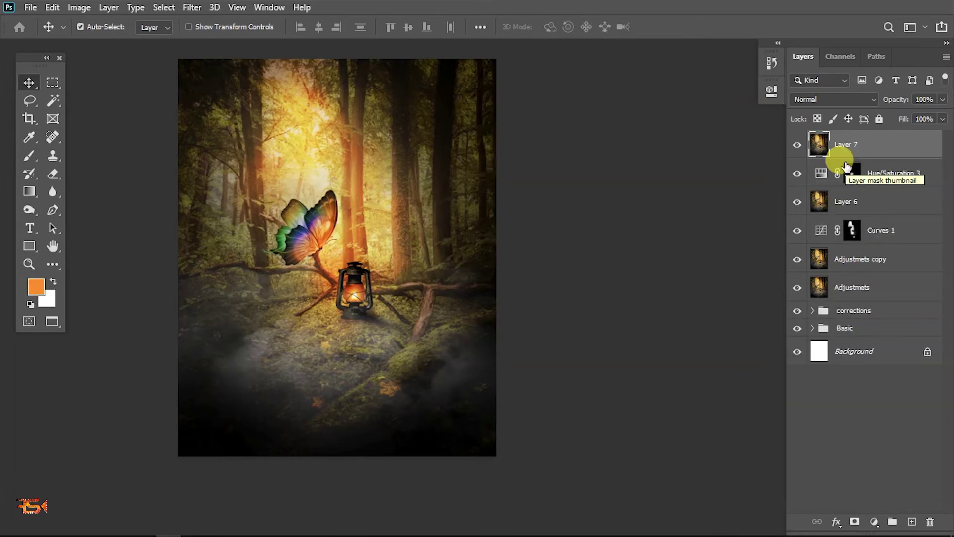
click(886, 177)
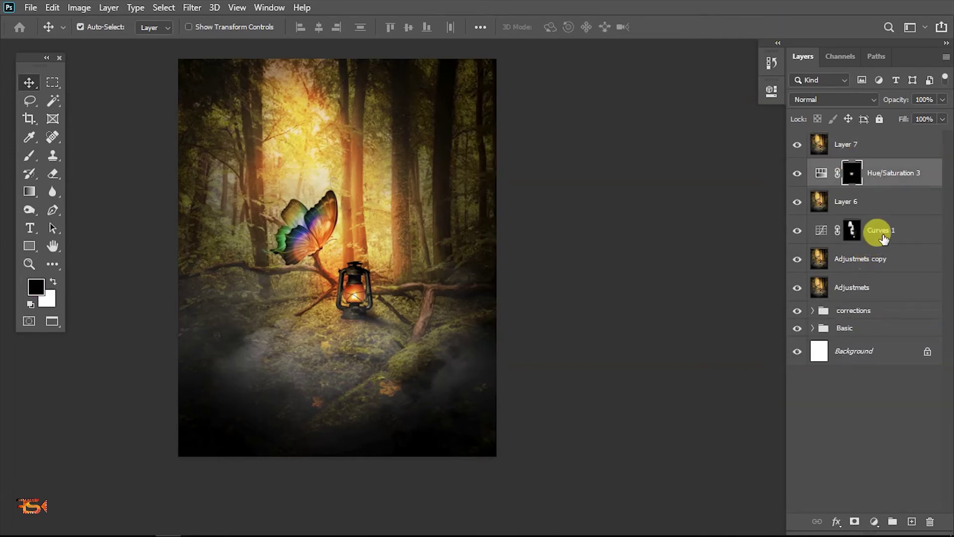
shift+click(873, 232)
click(893, 521)
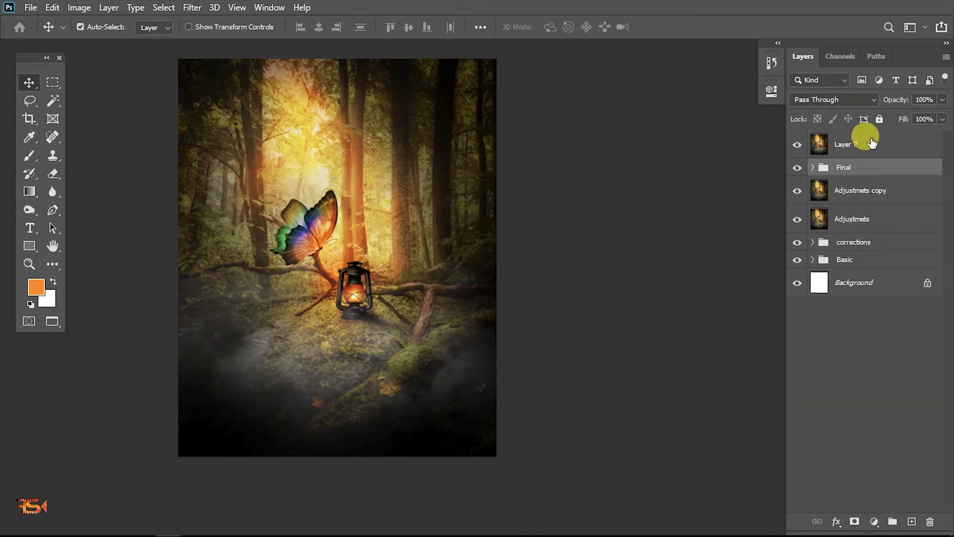
Burn the midtones around the lantern on Layer 7 at 60% exposure with a soft brush of about 368 px.
click(873, 143)
scroll(54, 249, up, 3)
click(33, 210)
scroll(211, 289, up, 5)
drag(384, 400, 384, 387)
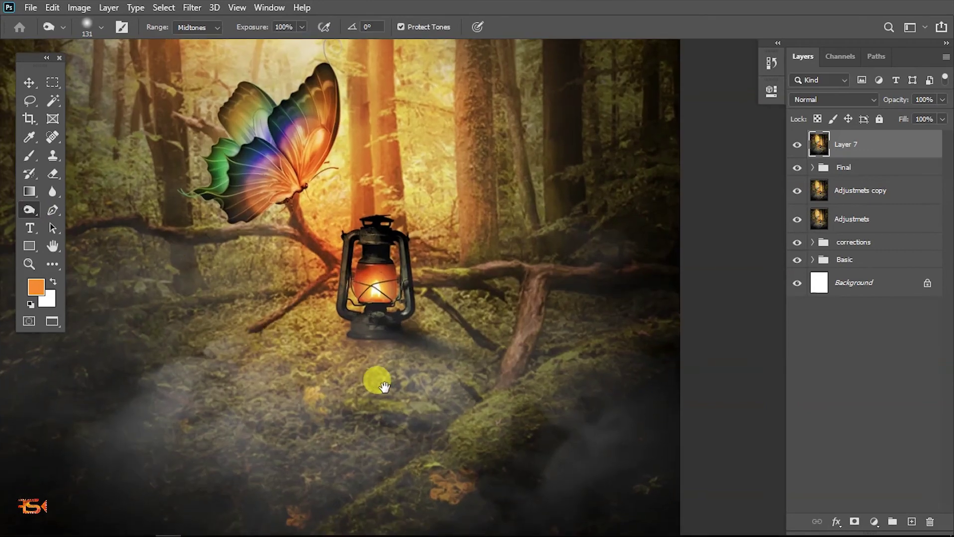
drag(380, 354, 413, 362)
key(6)
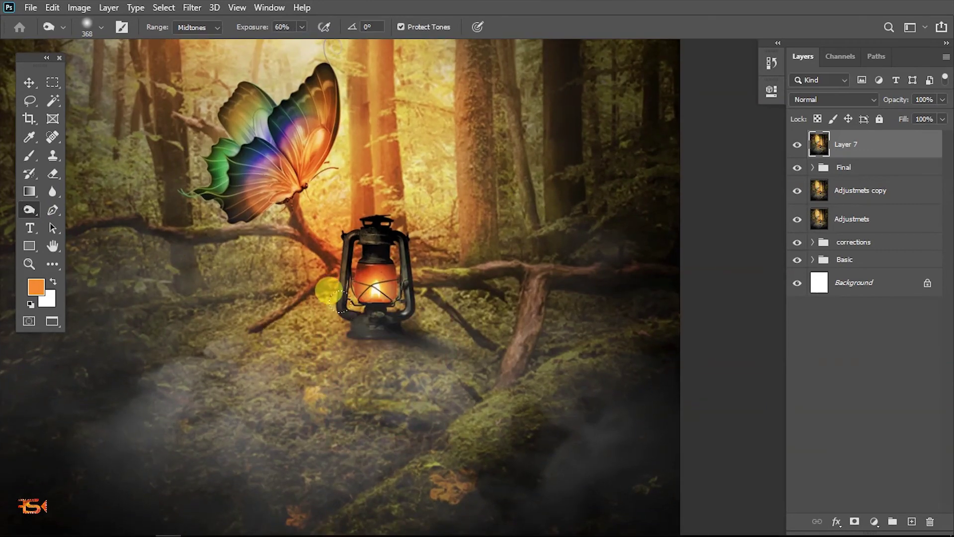
scroll(328, 291, down, 4)
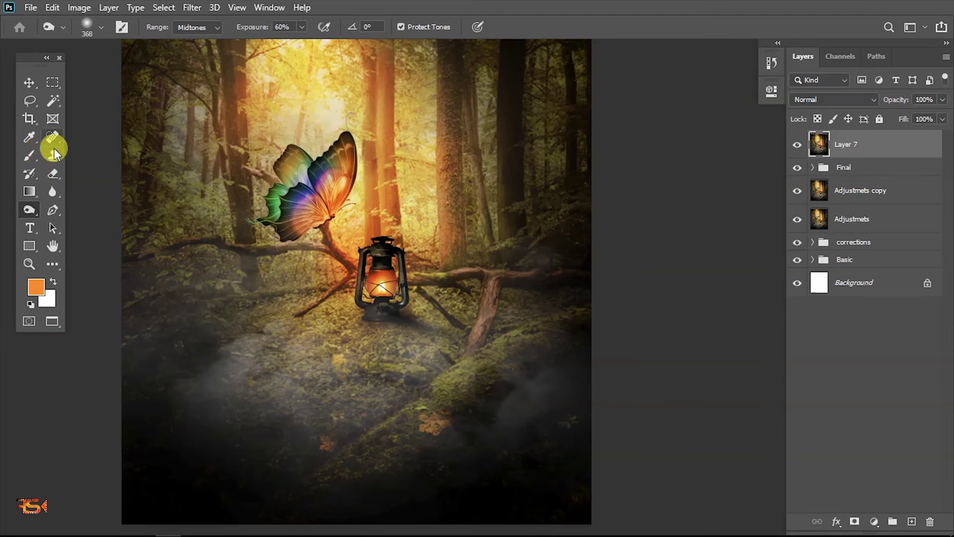
Dodge the midtones of the lantern flame on Layer 7 at 50% exposure with a soft 110 px brush.
right_click(52, 193)
right_click(32, 211)
click(88, 210)
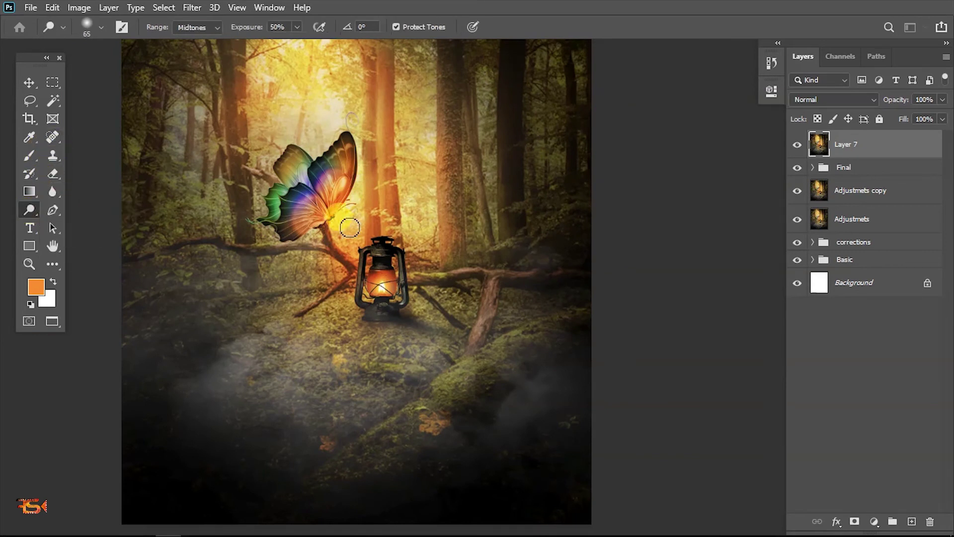
scroll(343, 215, up, 3)
click(385, 308)
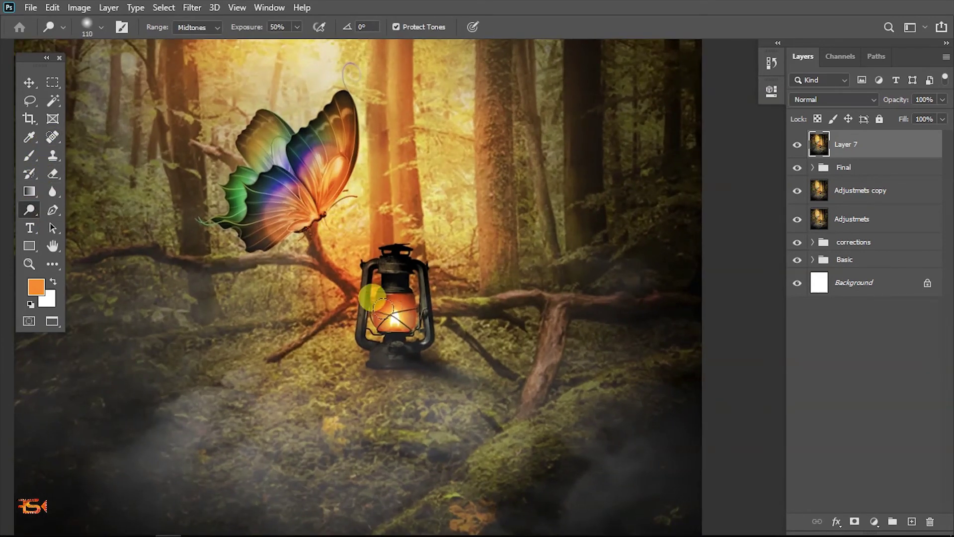
scroll(369, 303, down, 3)
scroll(426, 298, up, 4)
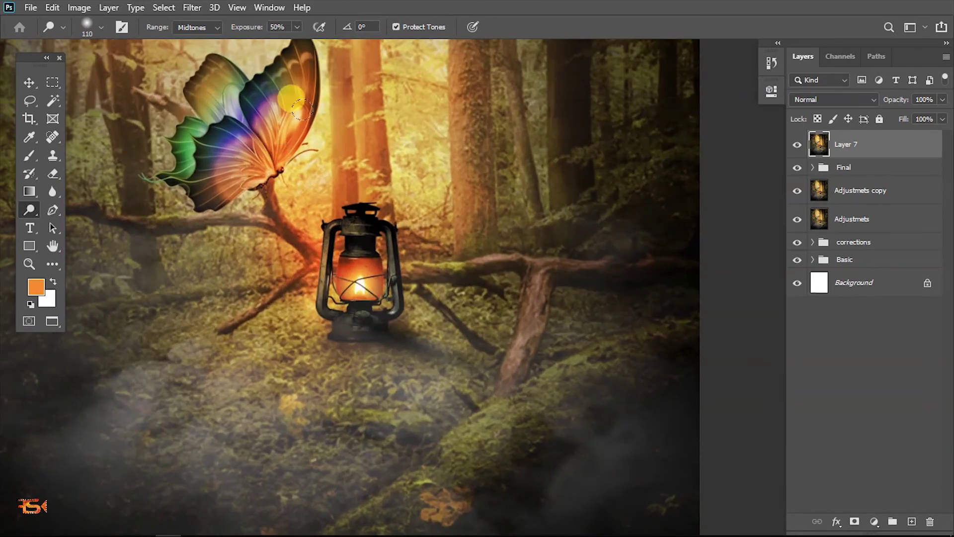
Duplicate Layer 7 and name the copy camera raw.
scroll(293, 189, down, 3)
scroll(340, 267, down, 2)
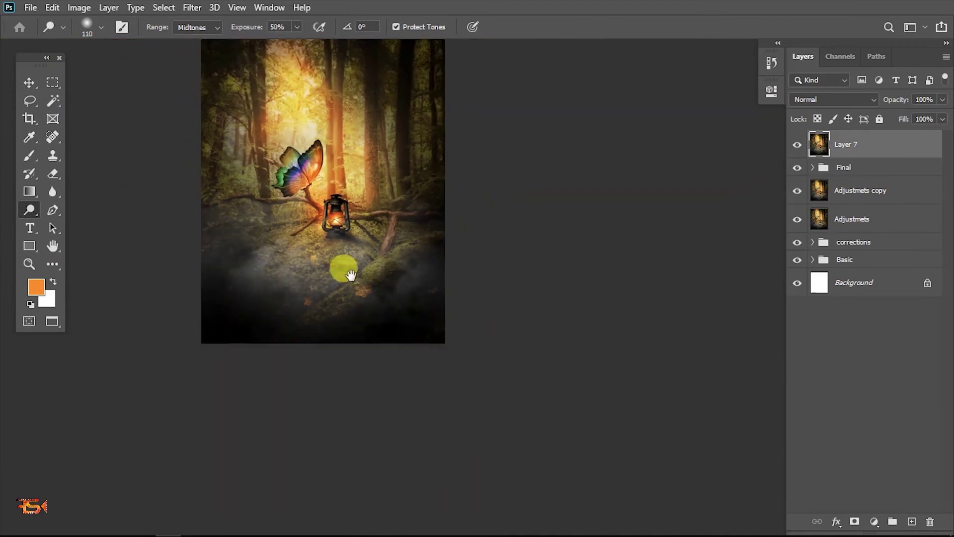
scroll(322, 230, up, 1)
scroll(304, 216, down, 2)
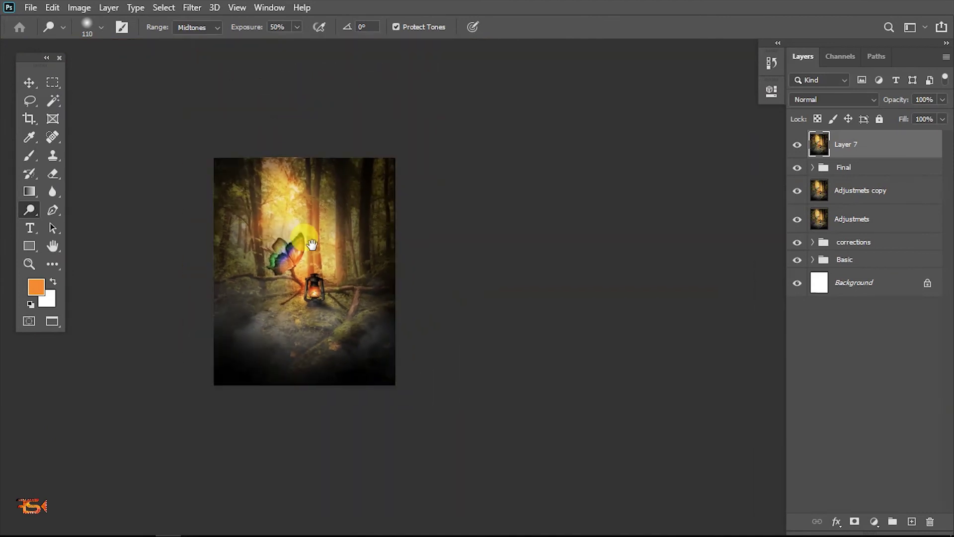
key(v)
scroll(383, 271, up, 2)
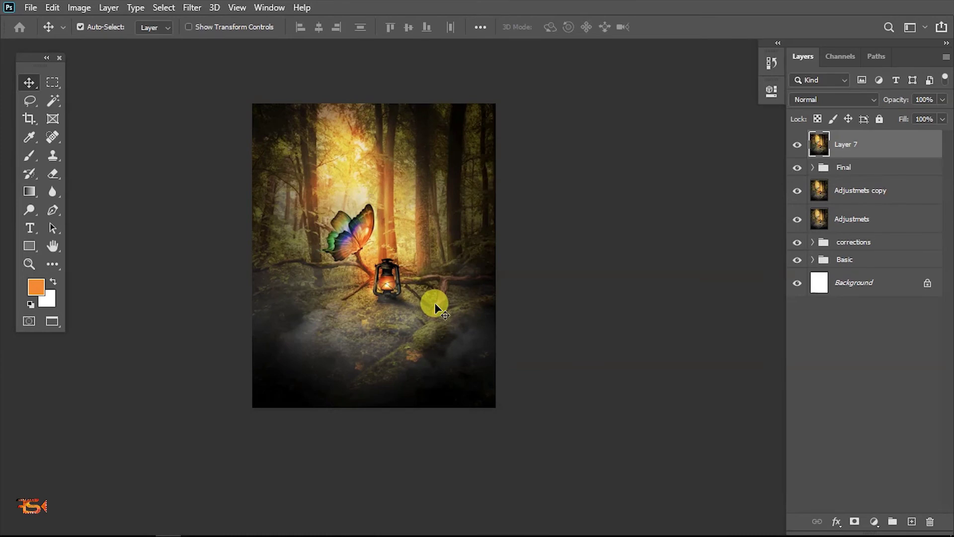
scroll(434, 308, down, 1)
key(ctrl+j)
double_click(847, 143)
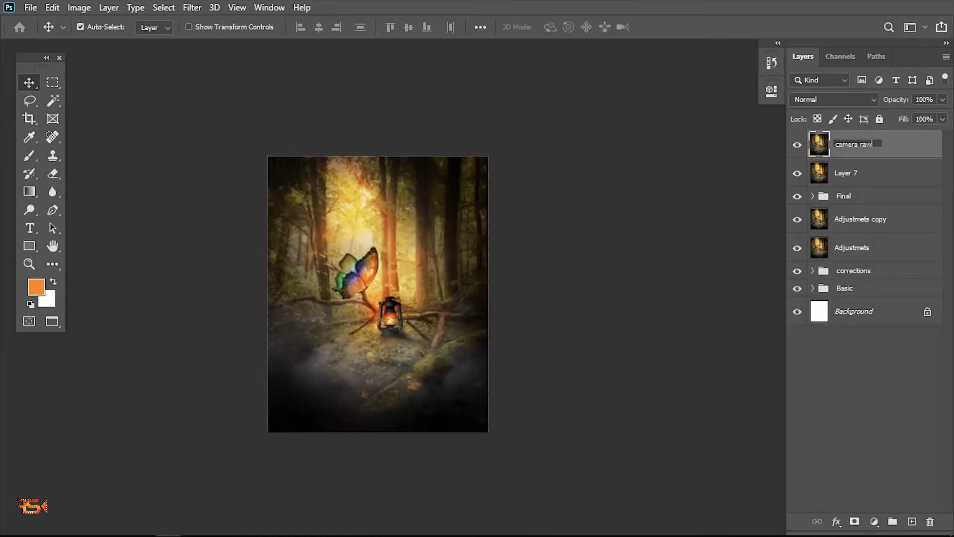
Open the Camera Raw Filter on the camera raw layer, set the HSL Yellows hue to -34 and reduce Yellows saturation.
key(ctrl)
click(193, 8)
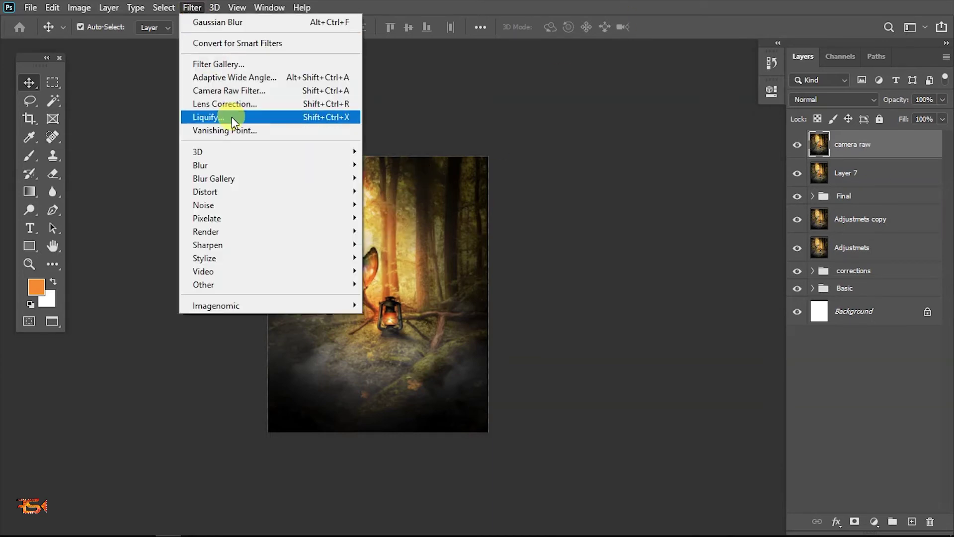
click(230, 91)
drag(702, 209, 665, 276)
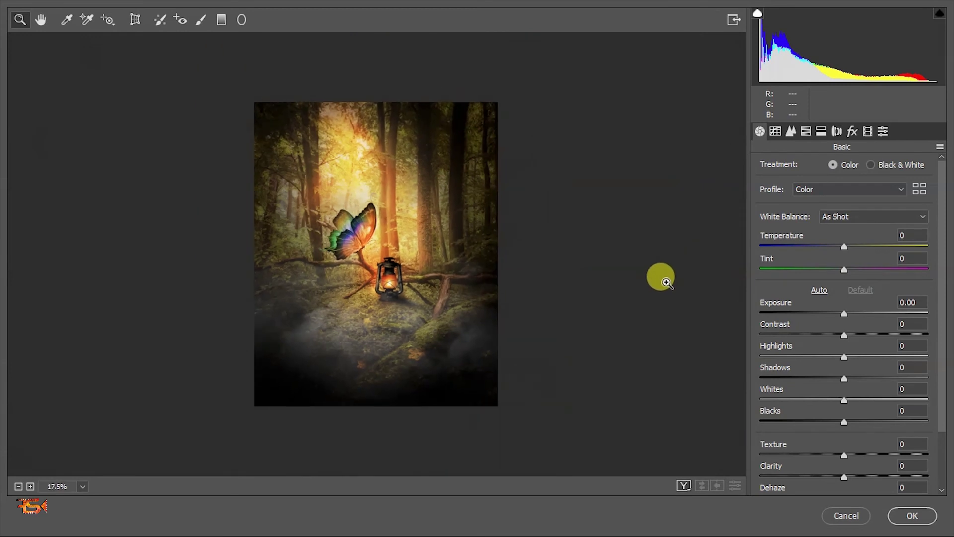
click(792, 132)
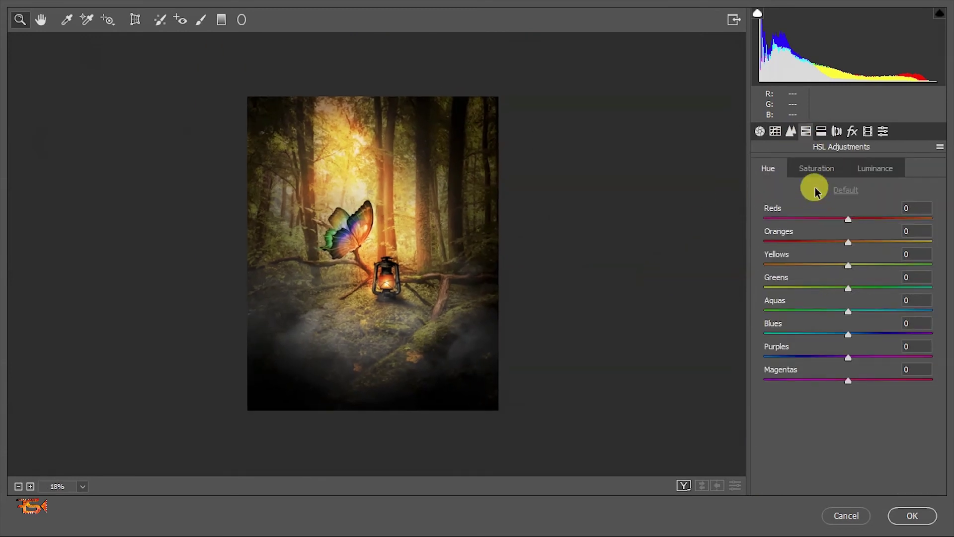
drag(819, 271, 809, 290)
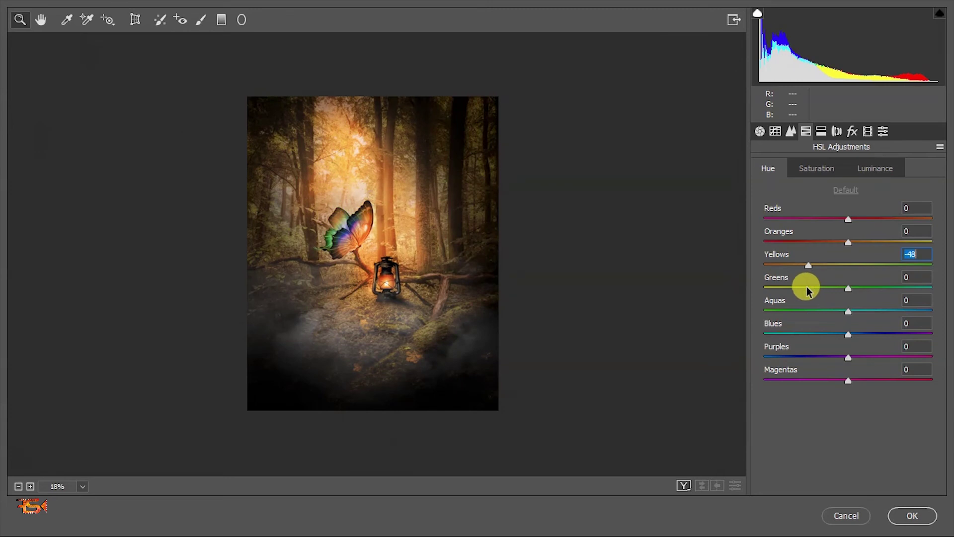
click(817, 169)
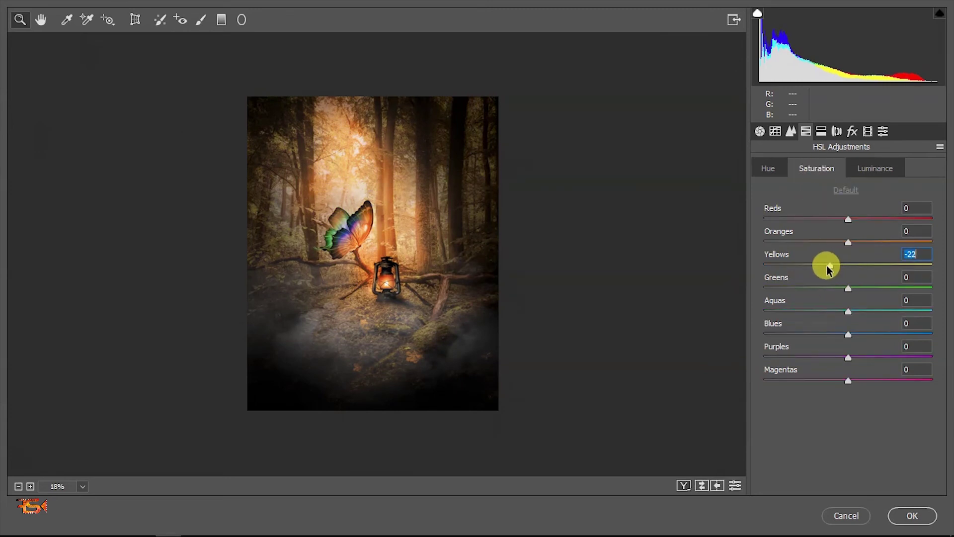
mouse_move(827, 265)
mouse_down()
mouse_move(836, 269)
mouse_move(808, 275)
mouse_move(818, 270)
mouse_up()
click(778, 167)
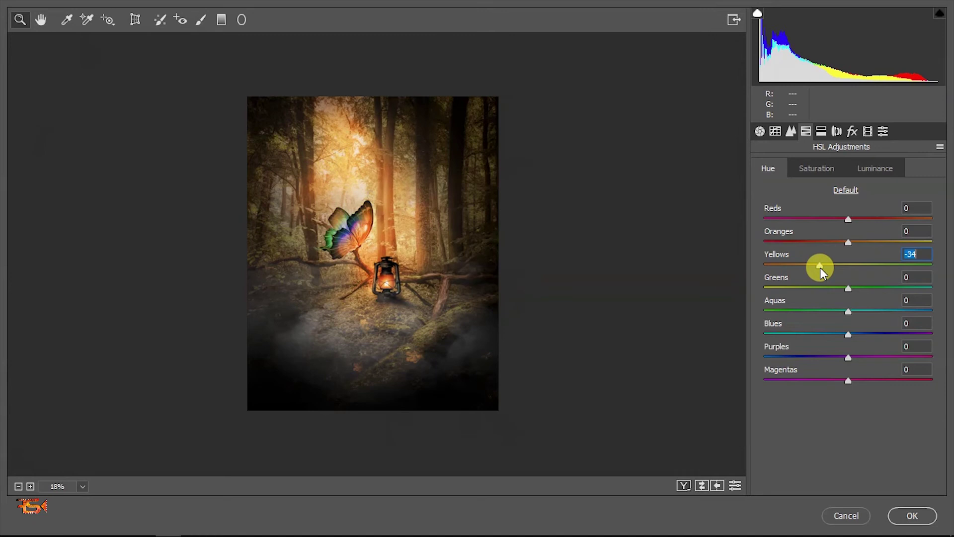
Slightly raise Yellows luminance and lower Greens luminance, and set the Greens hue to +6 and Blues hue to +7.
click(866, 170)
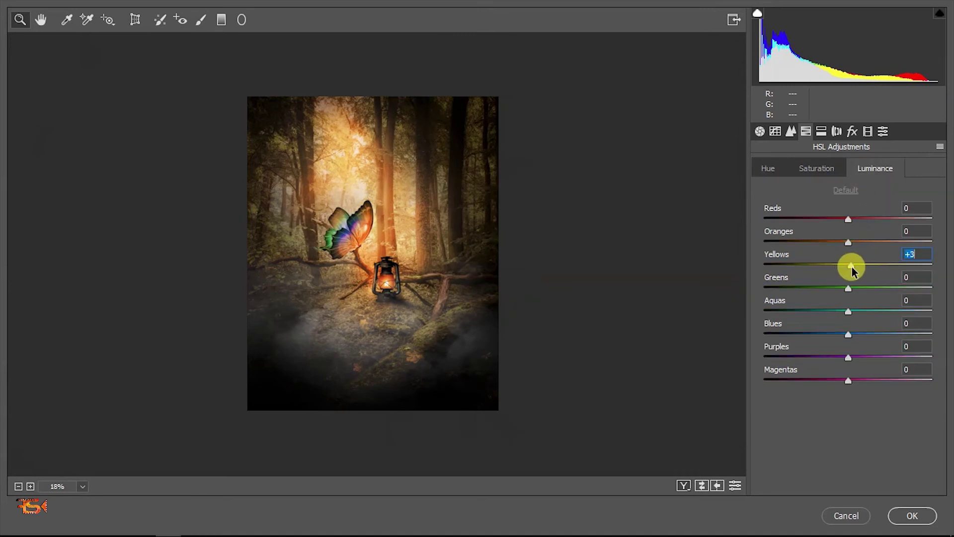
drag(852, 267, 852, 244)
mouse_move(848, 287)
mouse_down()
mouse_move(820, 290)
mouse_move(884, 291)
mouse_move(809, 301)
mouse_move(836, 294)
mouse_up()
click(780, 167)
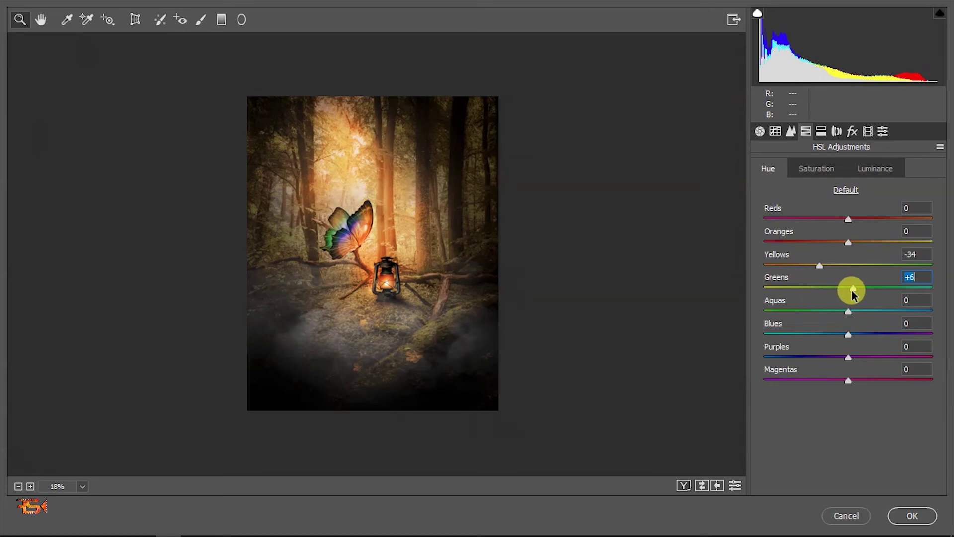
drag(845, 333, 851, 332)
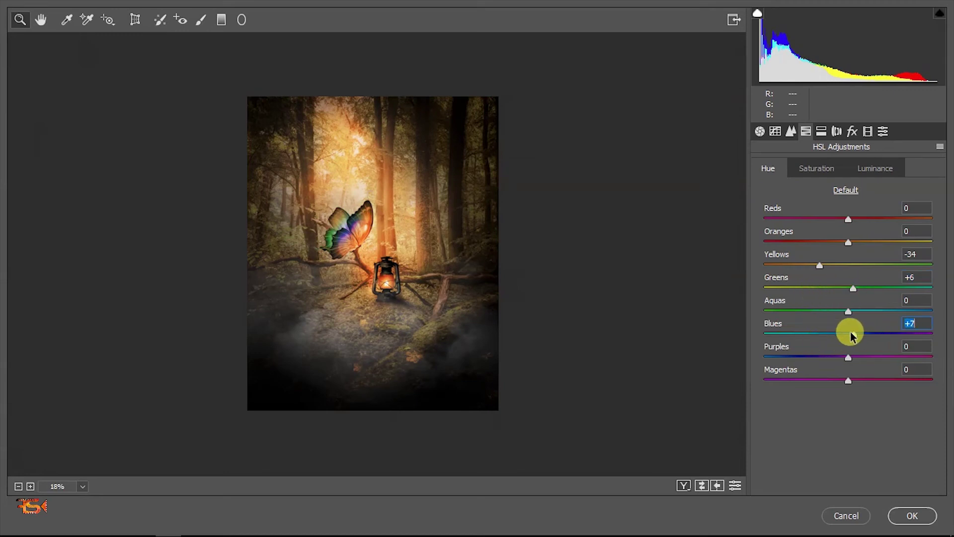
In Calibration, set the Red Primary hue to +1, Green Primary hue to +9 and Blue Primary hue to -12.
click(867, 131)
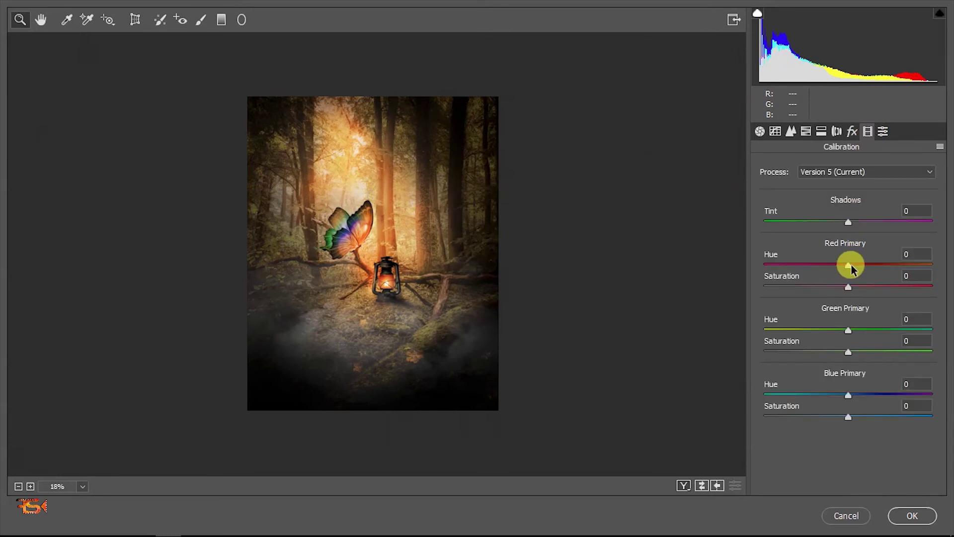
mouse_move(851, 264)
mouse_down()
mouse_move(881, 266)
mouse_move(840, 267)
mouse_move(853, 266)
mouse_up()
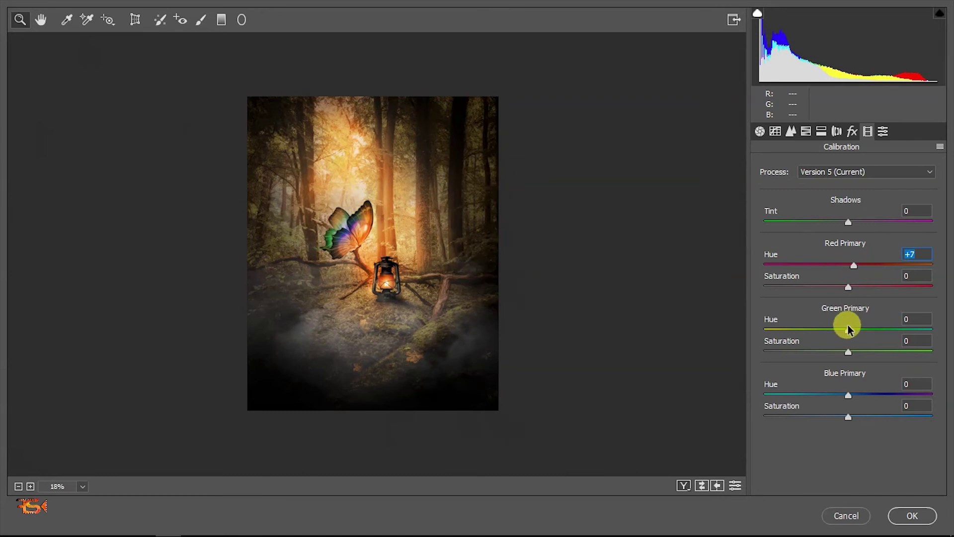
drag(838, 334, 862, 330)
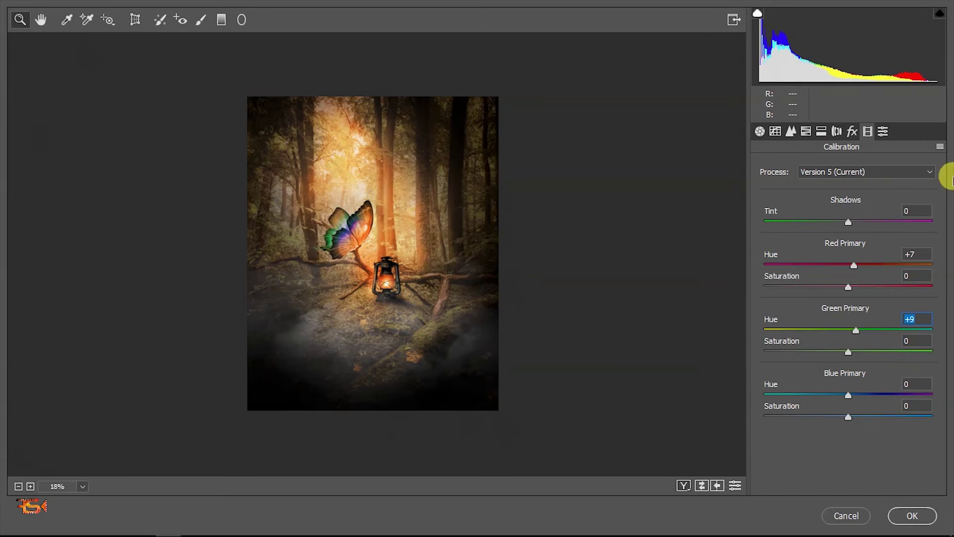
drag(848, 396, 847, 394)
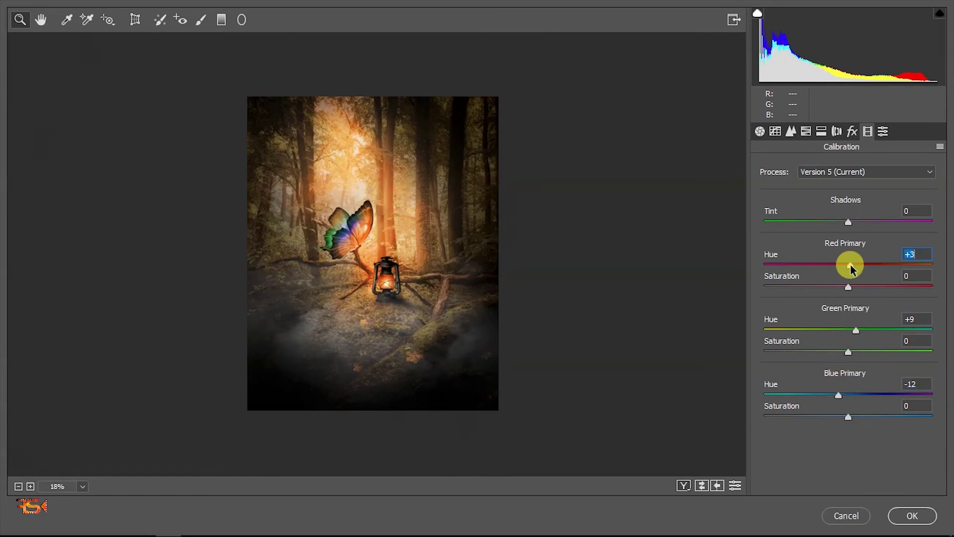
scroll(362, 288, up, 5)
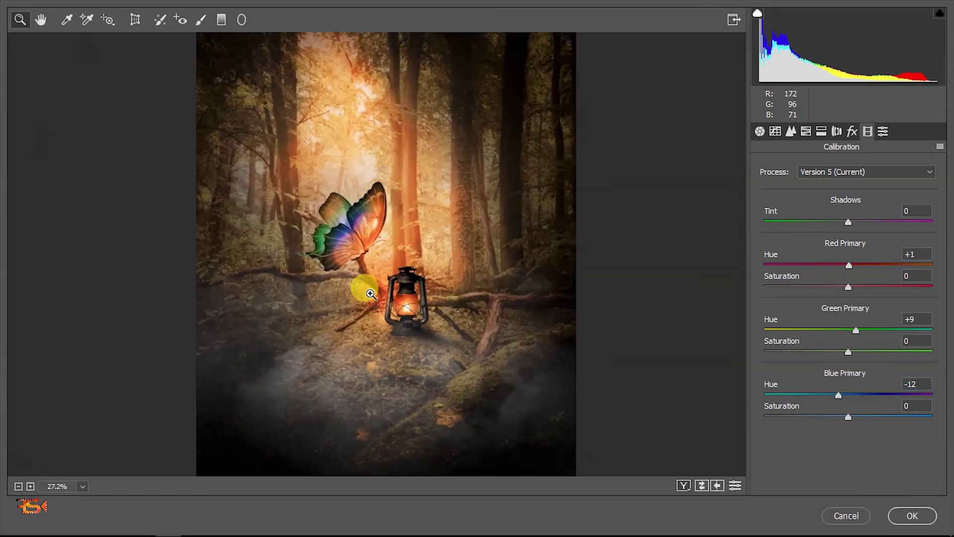
scroll(432, 349, down, 2)
scroll(432, 349, up, 1)
scroll(464, 374, down, 3)
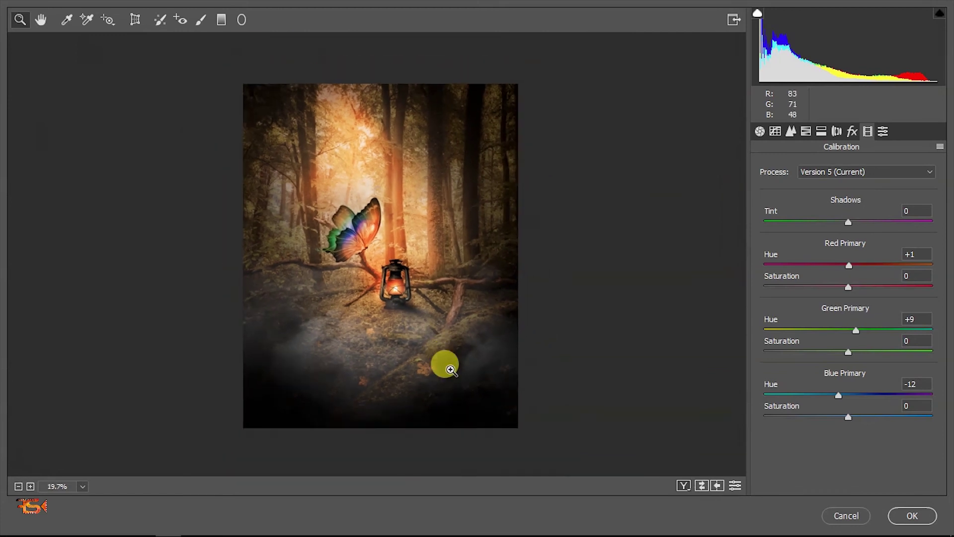
scroll(451, 370, up, 1)
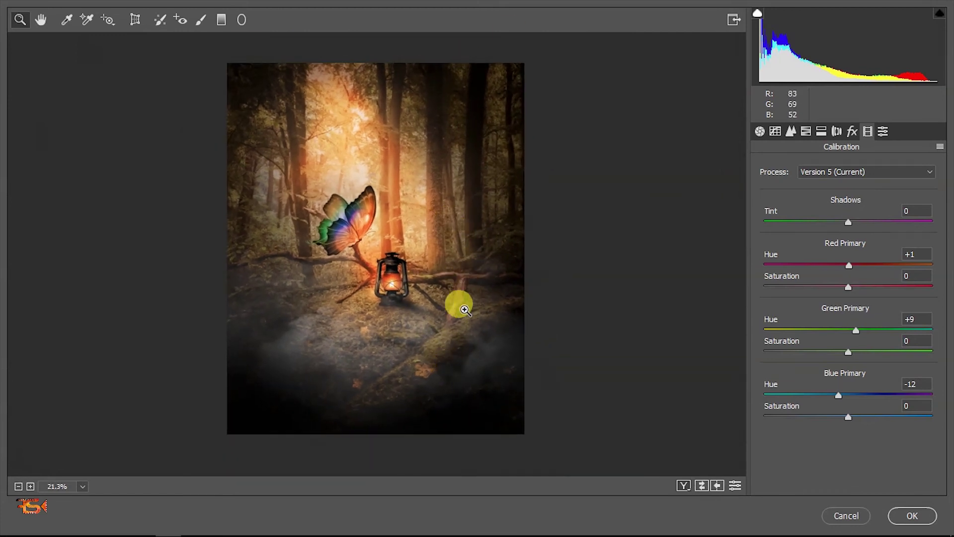
scroll(458, 304, down, 1)
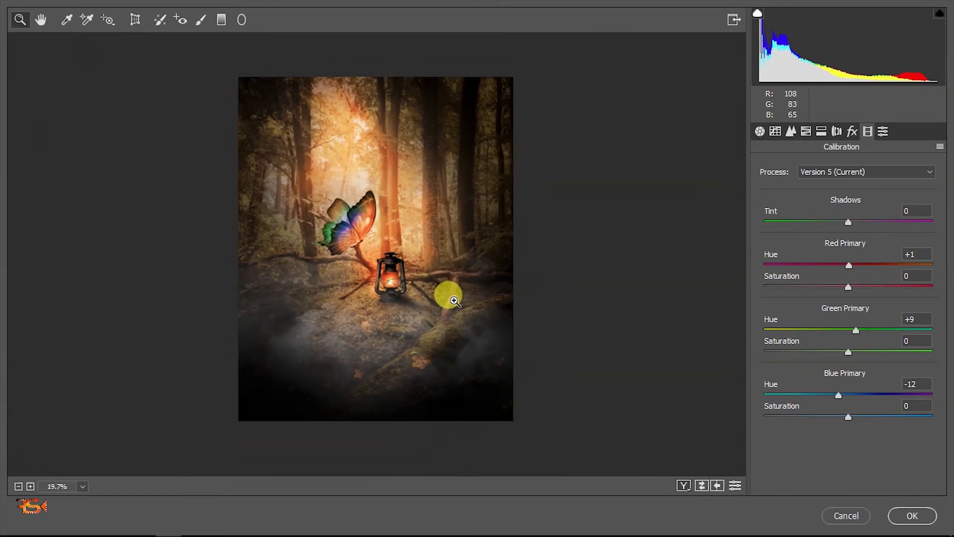
Add a post-crop vignette with Amount -9, Midpoint 46, Roundness +23 and Feather 90, and apply the Camera Raw grading.
click(852, 131)
drag(845, 313, 914, 382)
drag(808, 313, 840, 325)
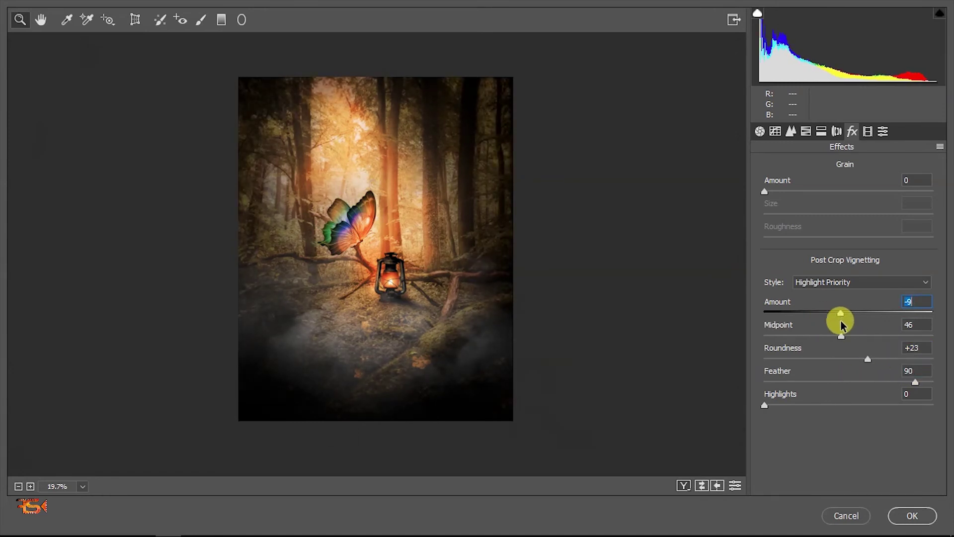
click(912, 515)
scroll(372, 283, up, 3)
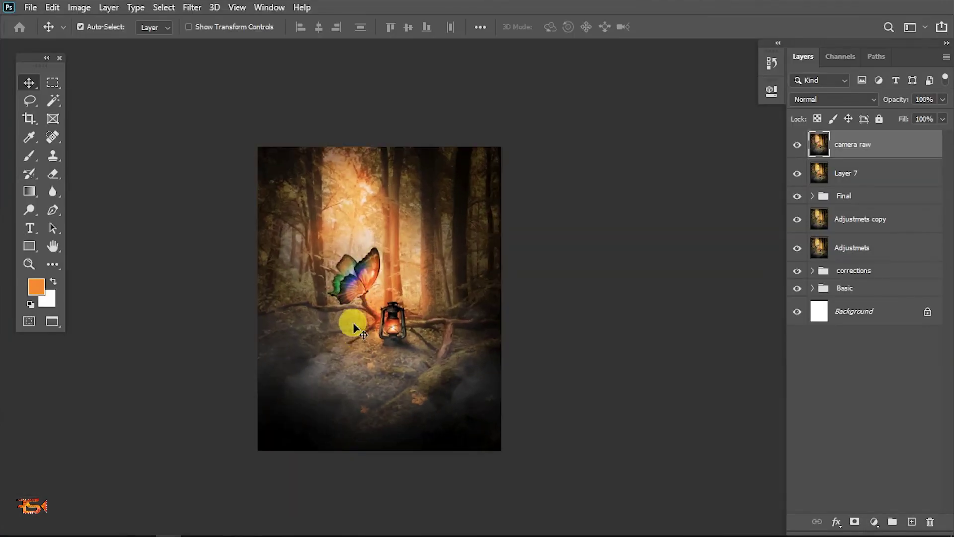
scroll(365, 324, down, 1)
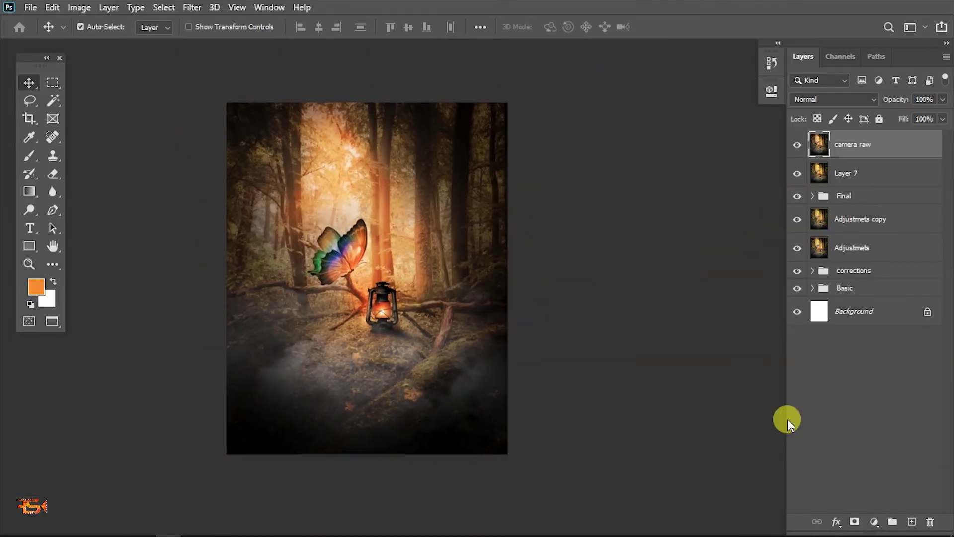
Add a Curves adjustment layer above camera raw with a raised black point, lowered white point and darkened shadows for a faded look.
click(874, 522)
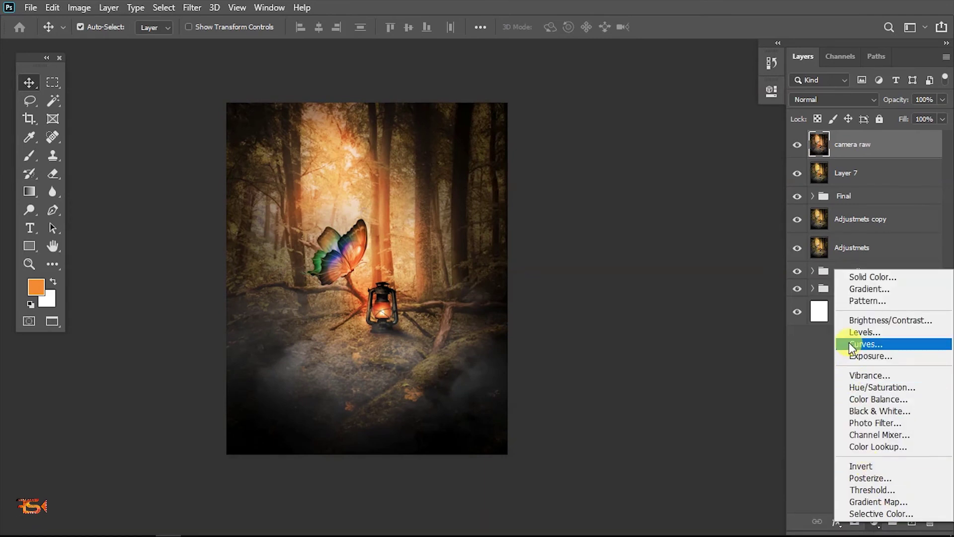
click(792, 341)
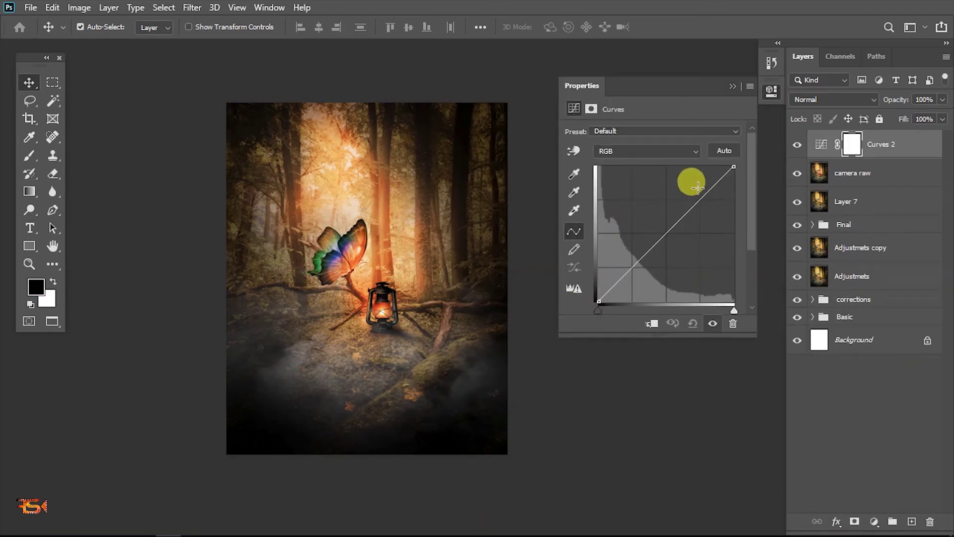
drag(597, 301, 592, 298)
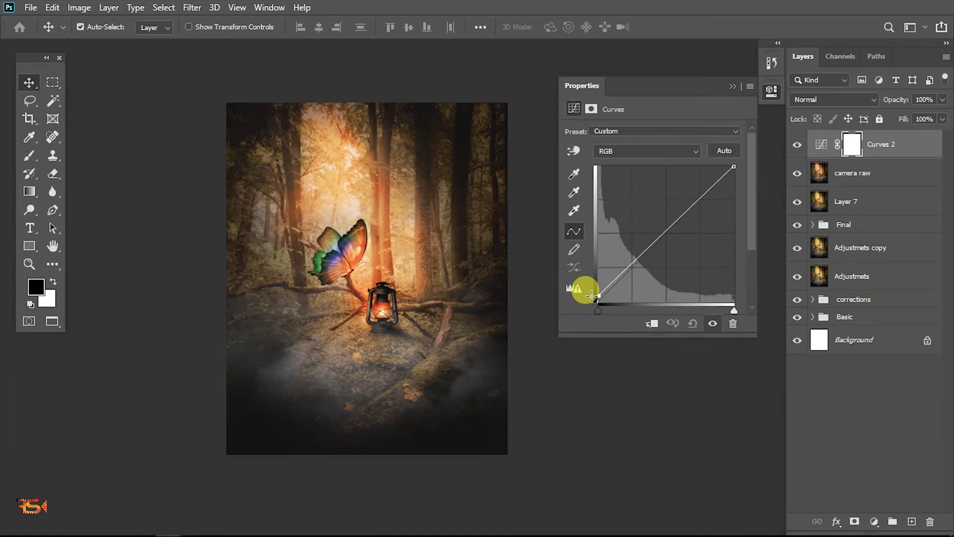
drag(734, 167, 748, 188)
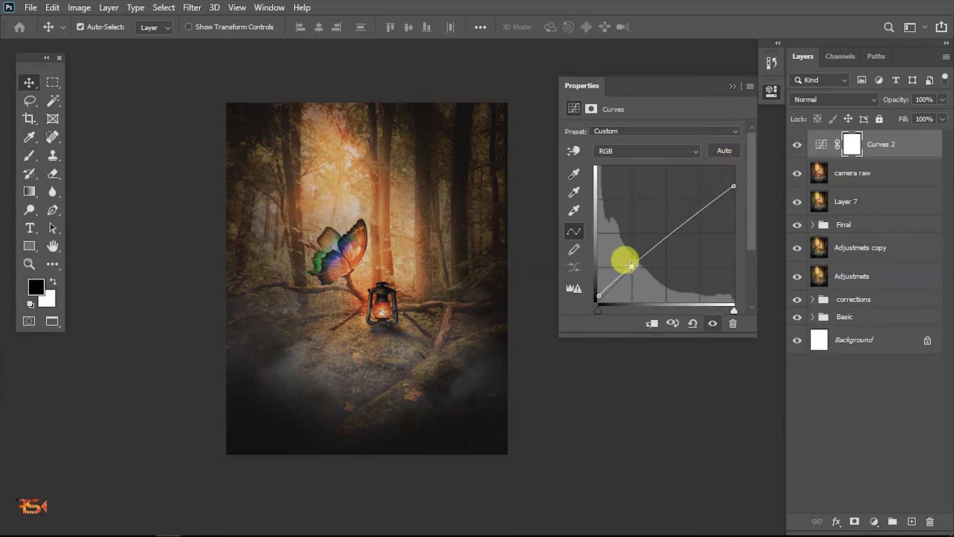
drag(631, 266, 638, 270)
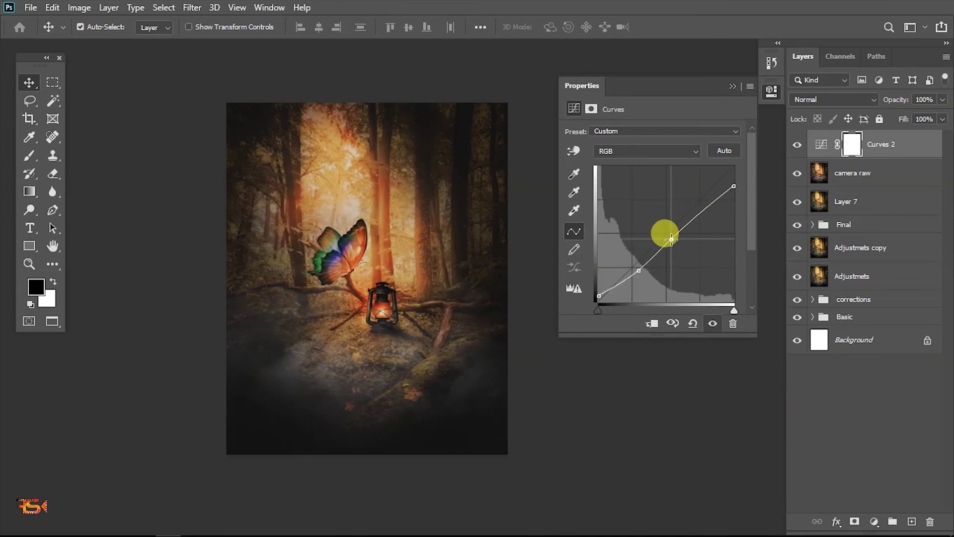
click(670, 239)
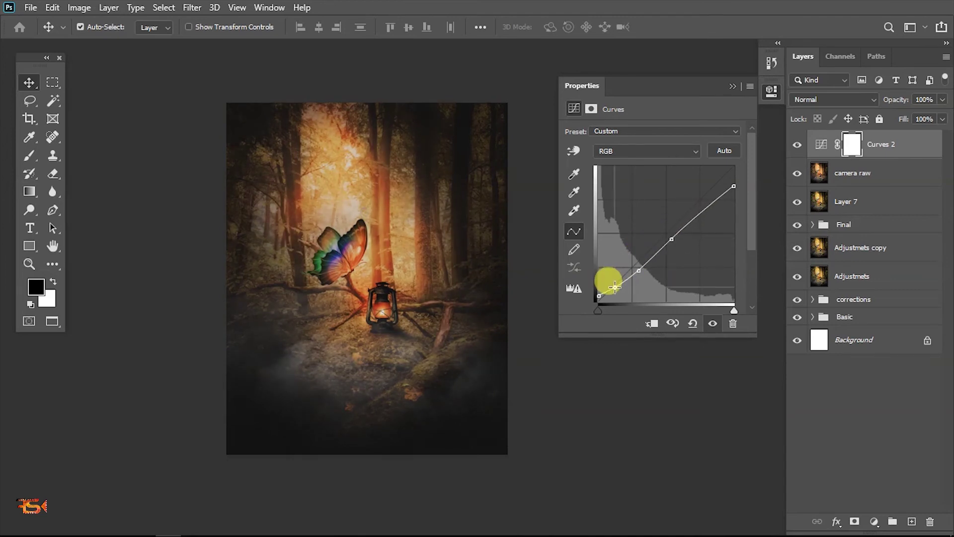
click(732, 86)
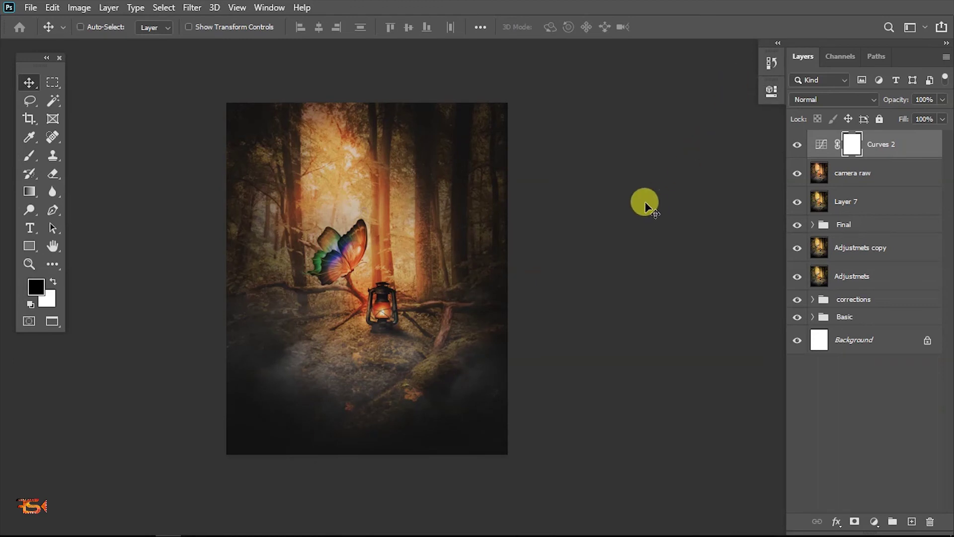
Invert the Curves 2 mask and paint the faded effect back along the image edges with a soft white 1254 px brush at 60% opacity.
key(ctrl+i)
key(b)
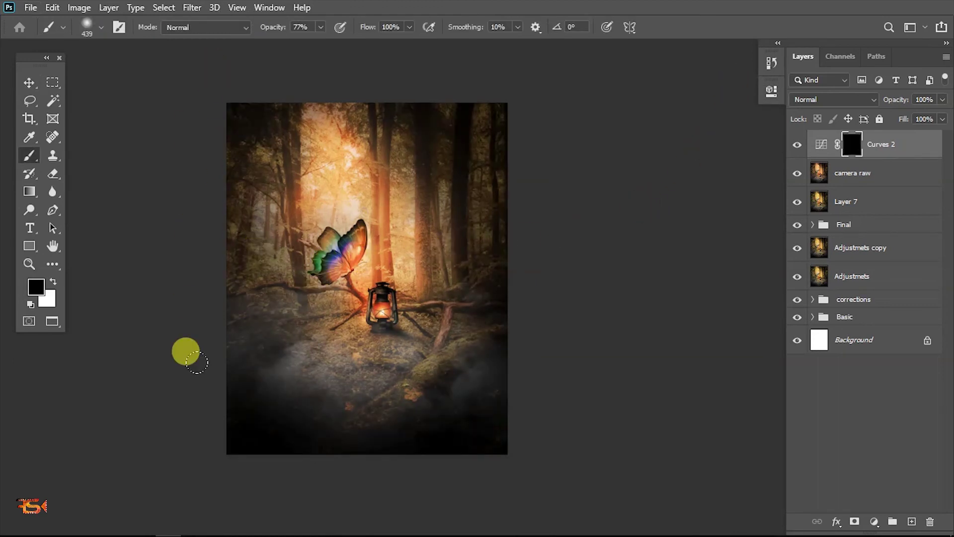
key(x)
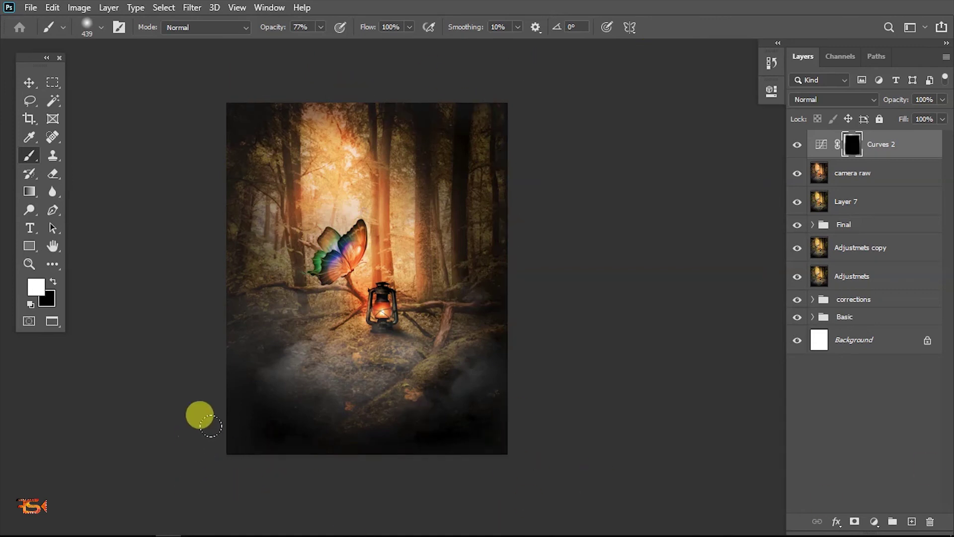
drag(381, 403, 434, 430)
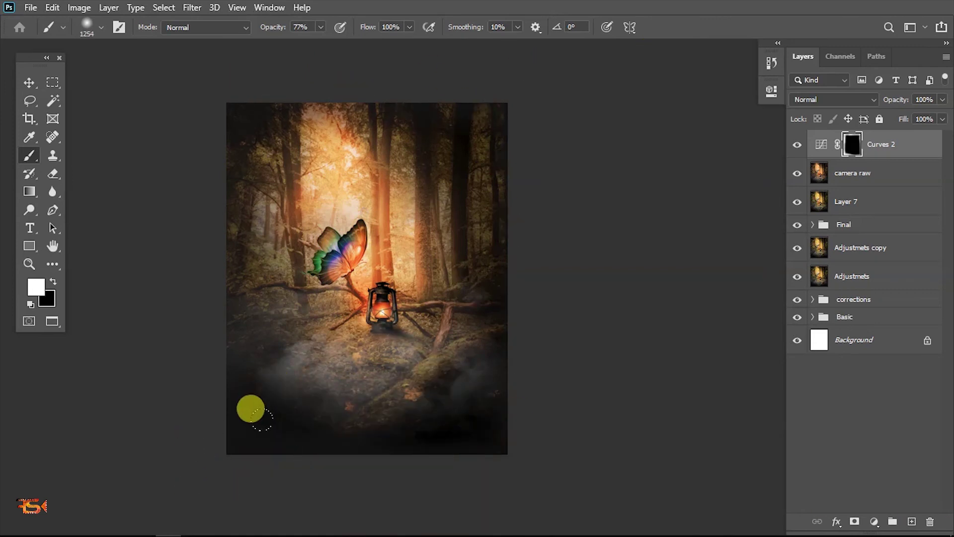
key(6)
key(x)
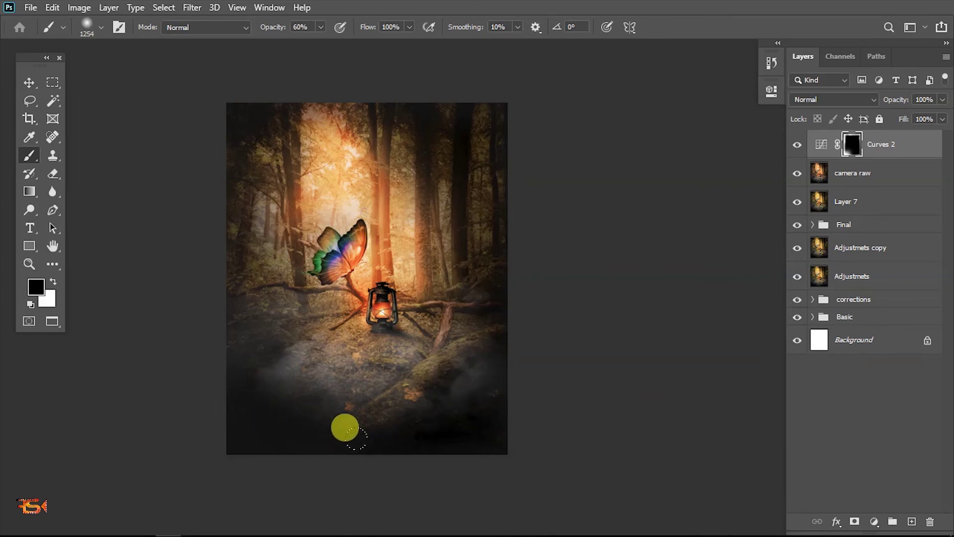
key(x)
key(x)
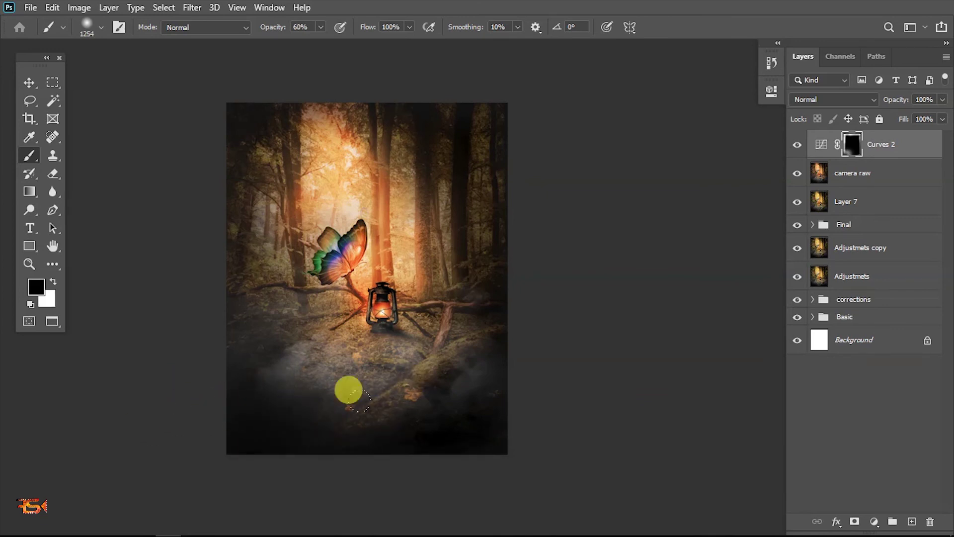
key(x)
drag(449, 357, 499, 353)
key(x)
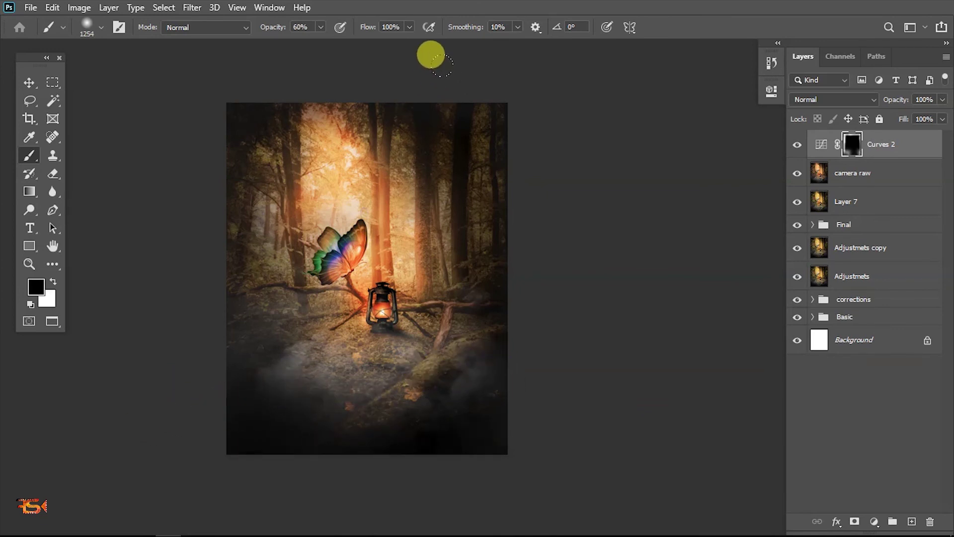
key(x)
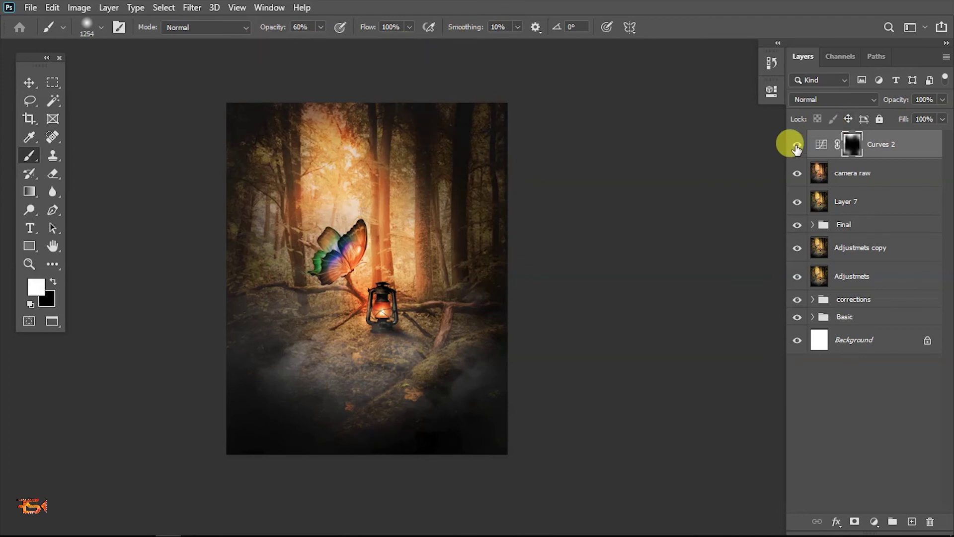
Compare the image with and without Curves 2, and set the layer's opacity to 50%.
click(796, 148)
click(796, 148)
drag(892, 99, 855, 104)
scroll(496, 236, up, 1)
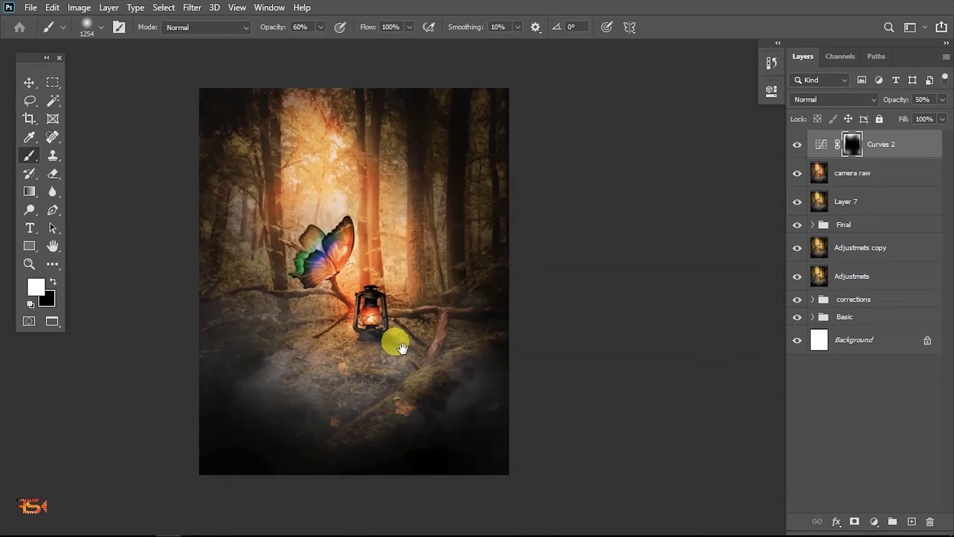
Add a Curves adjustment layer above Curves 2 and raise the black point of its Red channel slightly.
scroll(420, 328, up, 1)
key(v)
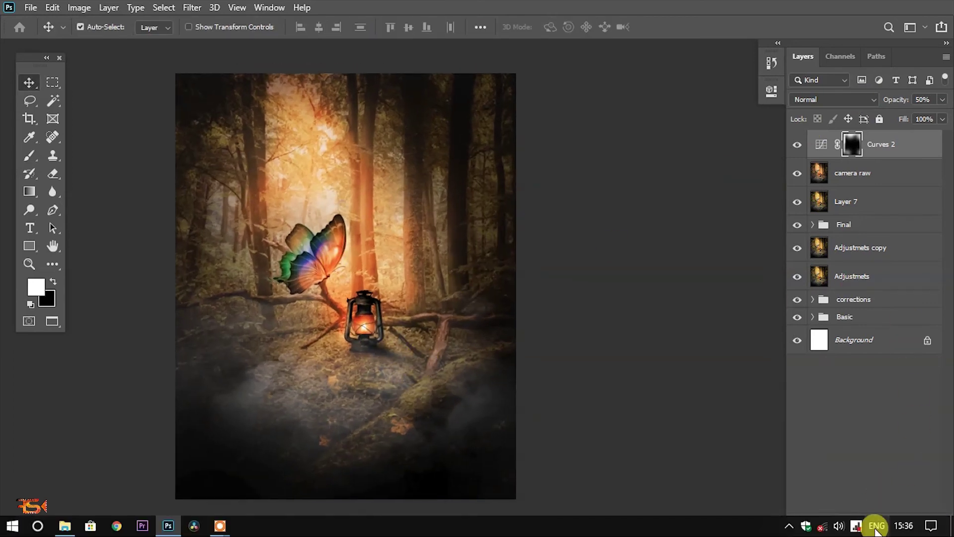
click(874, 521)
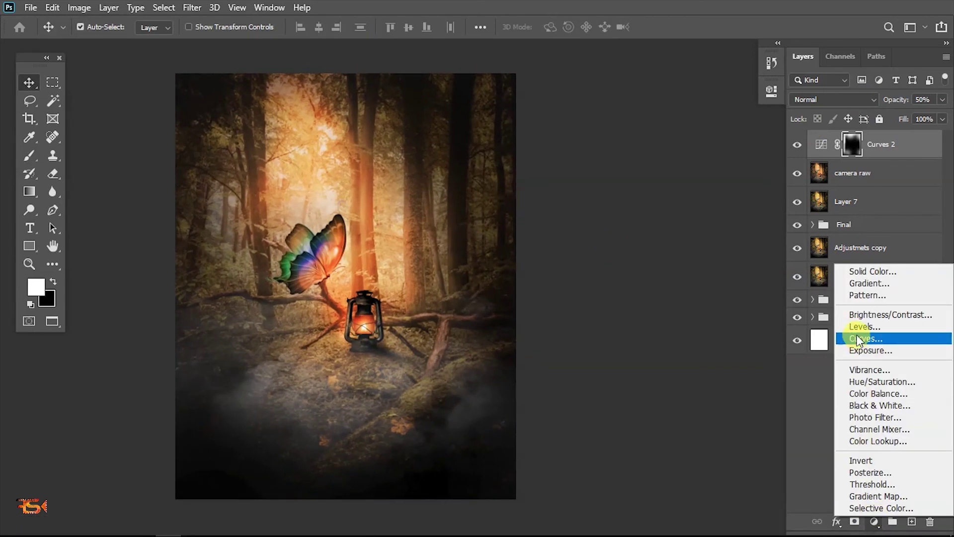
click(858, 339)
click(618, 151)
click(608, 171)
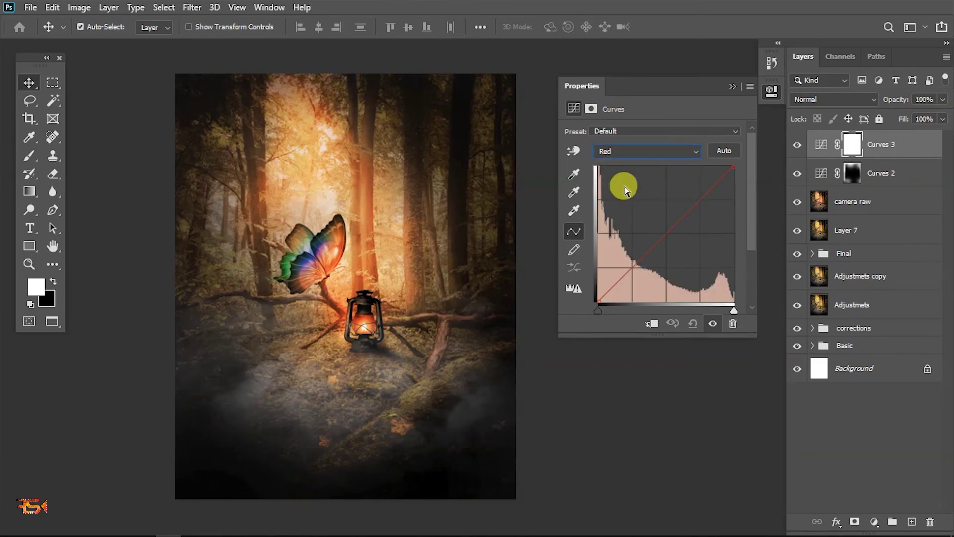
drag(597, 299, 584, 295)
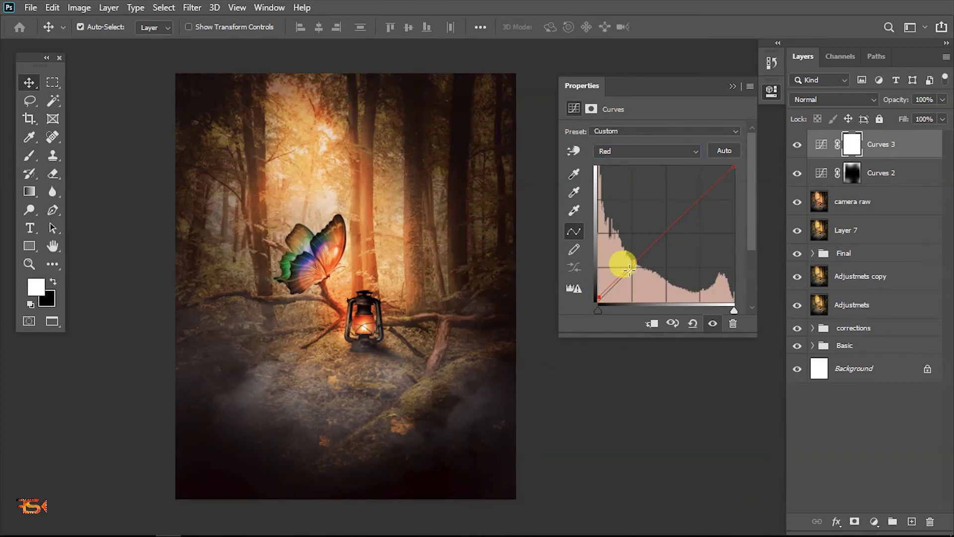
Anchor the red curve at the quarter tones and midtones, move its white point slightly inward and pull the highlights down a little.
drag(633, 269, 628, 269)
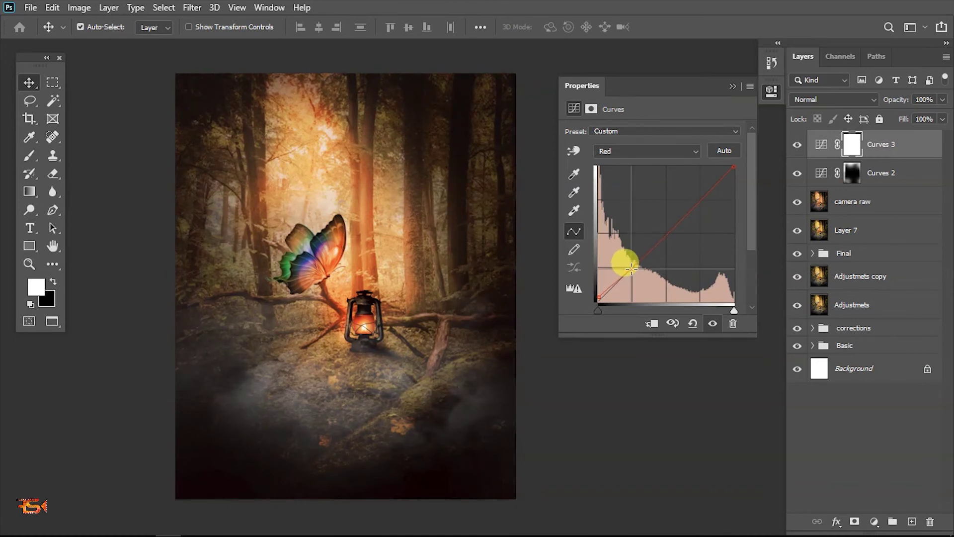
click(664, 230)
drag(734, 166, 745, 128)
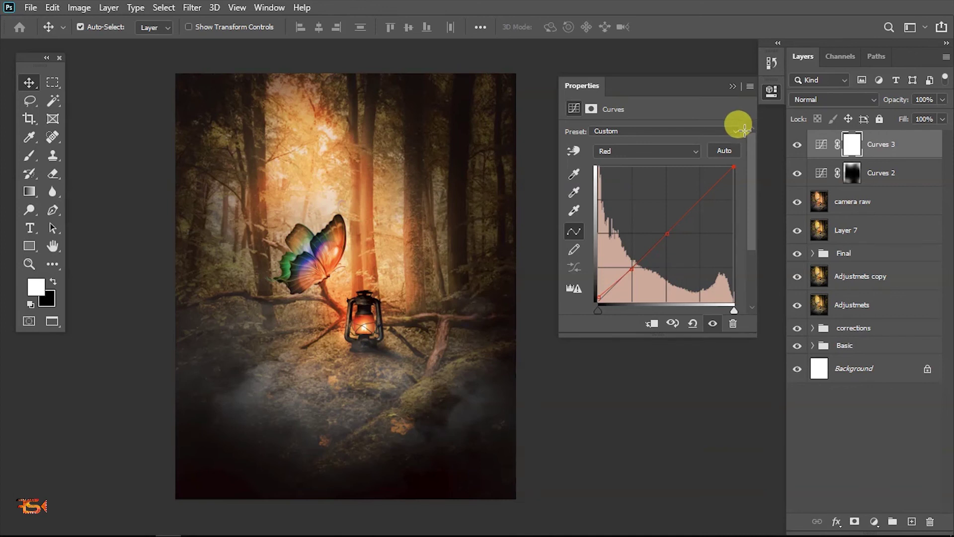
drag(760, 135, 727, 134)
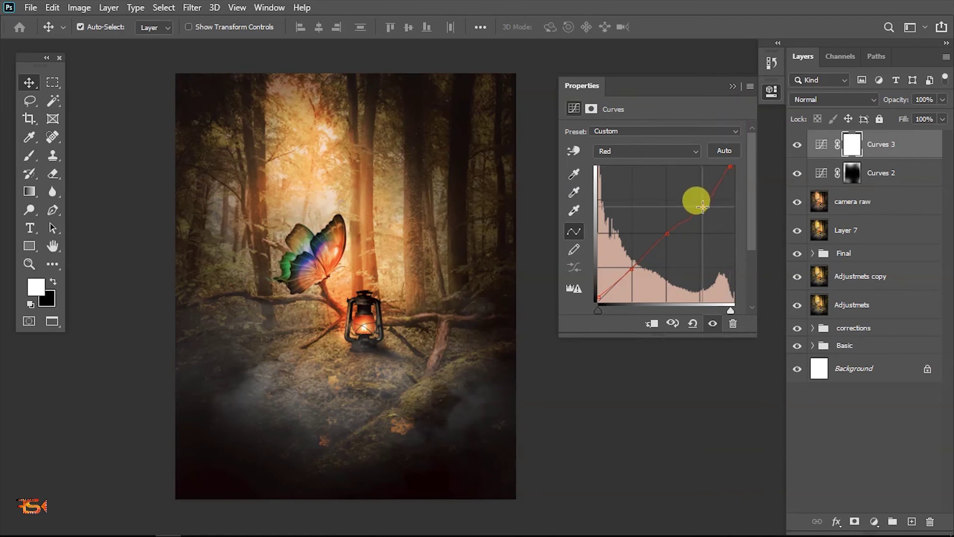
click(733, 86)
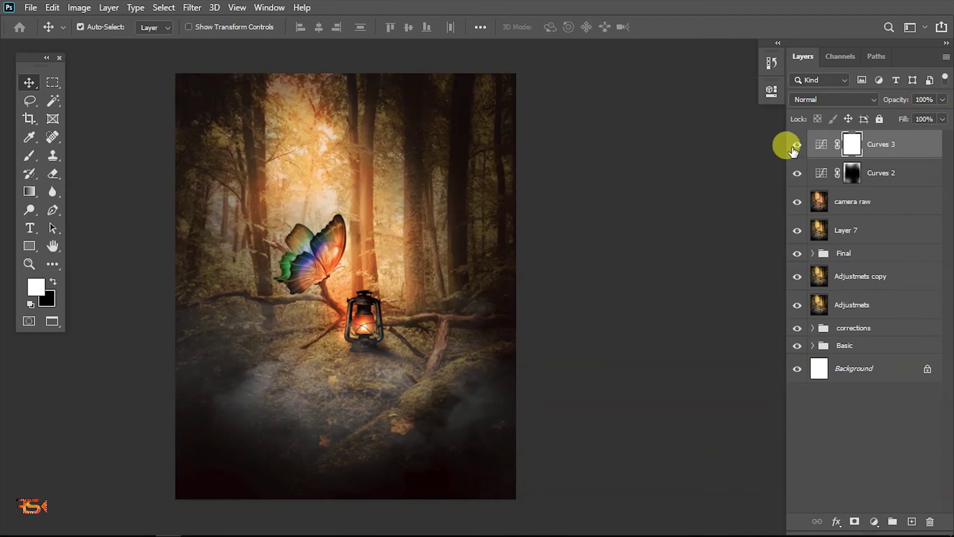
Compare the image with and without Curves 3, and examine the butterfly and lantern area closely.
click(797, 145)
click(797, 145)
click(797, 145)
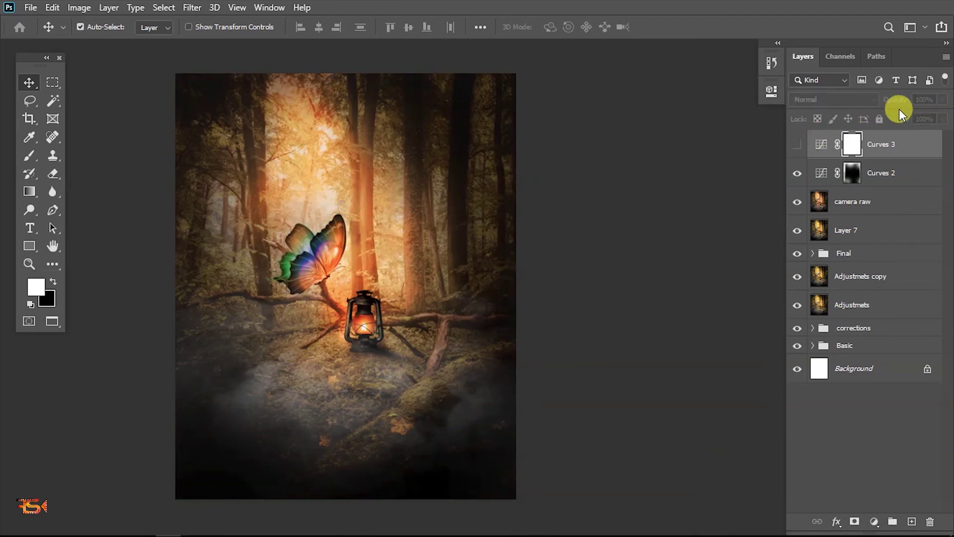
click(797, 145)
scroll(383, 272, down, 1)
scroll(383, 272, up, 4)
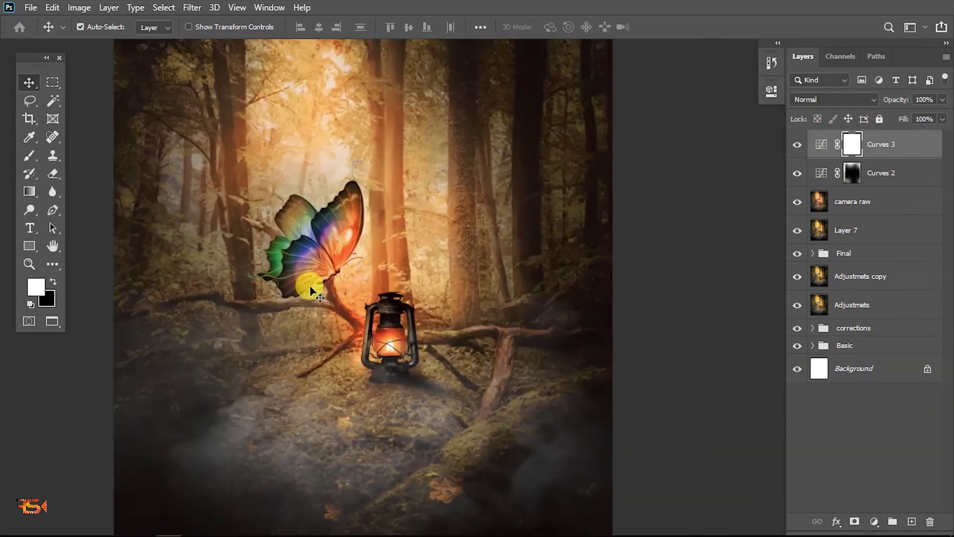
scroll(309, 308, down, 2)
scroll(324, 234, down, 2)
scroll(348, 278, up, 1)
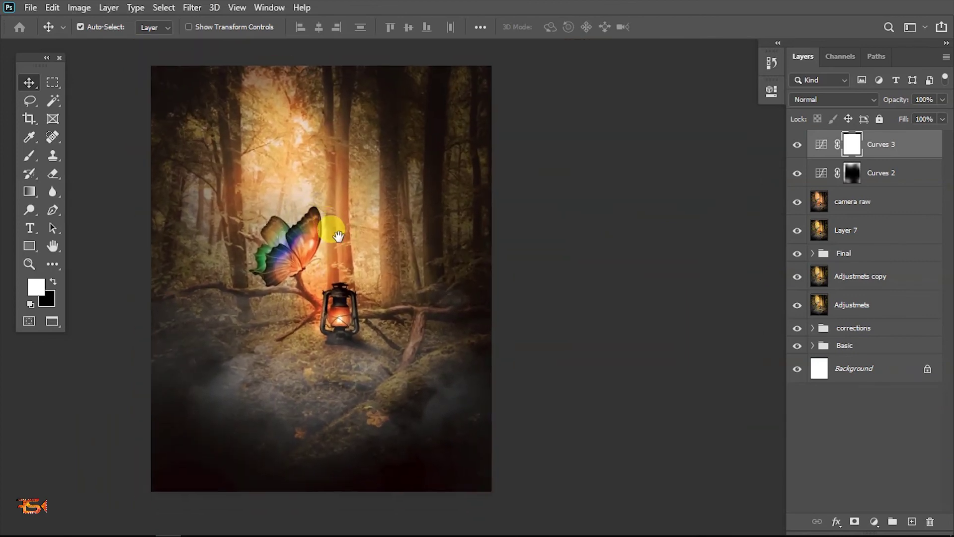
scroll(372, 291, up, 1)
scroll(371, 291, up, 1)
scroll(348, 306, down, 2)
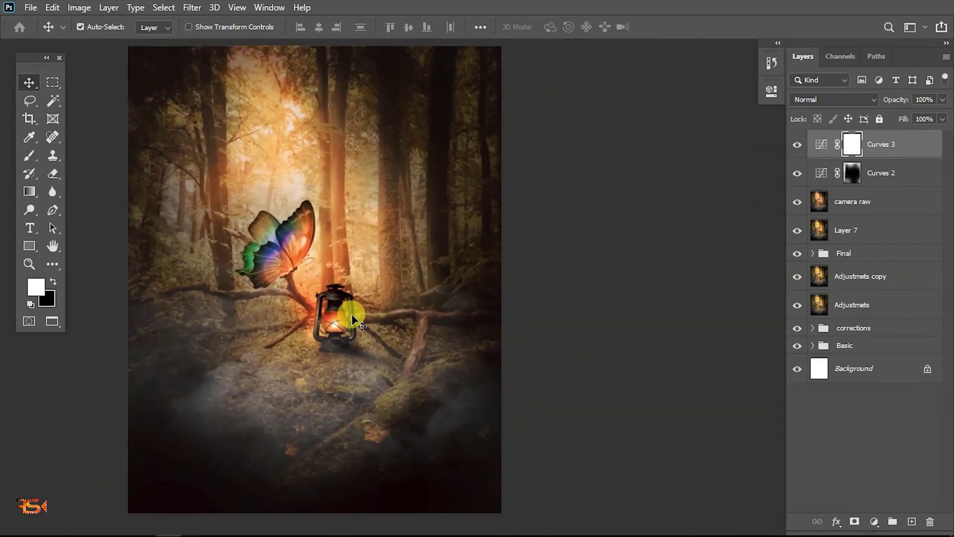
Stamp all visible layers into a new layer above Curves 3 and check the composition at a reduced size.
drag(419, 312, 422, 343)
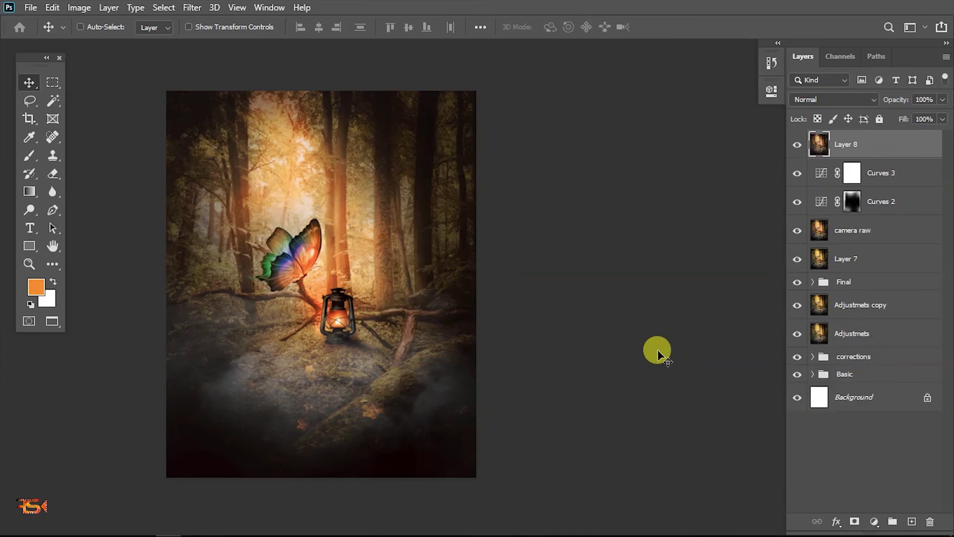
scroll(655, 347, up, 1)
scroll(655, 347, down, 1)
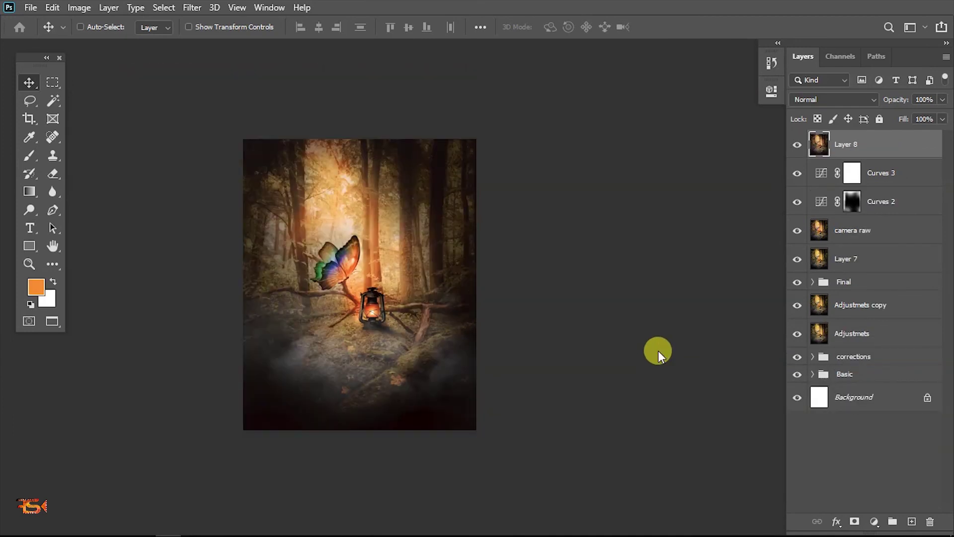
scroll(656, 348, down, 1)
key(ctrl+plus)
scroll(336, 203, down, 3)
drag(368, 196, 393, 184)
scroll(354, 176, up, 1)
drag(355, 177, 354, 185)
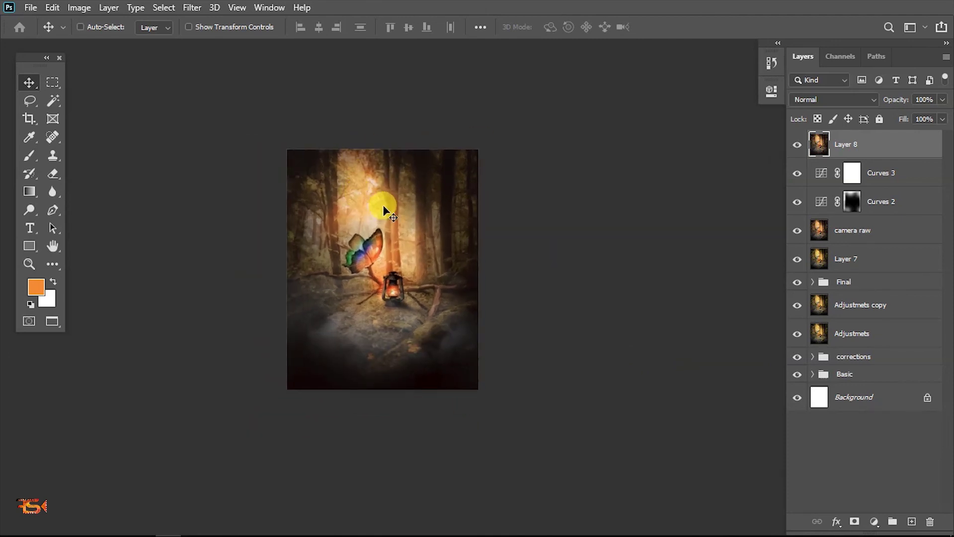
drag(398, 285, 404, 298)
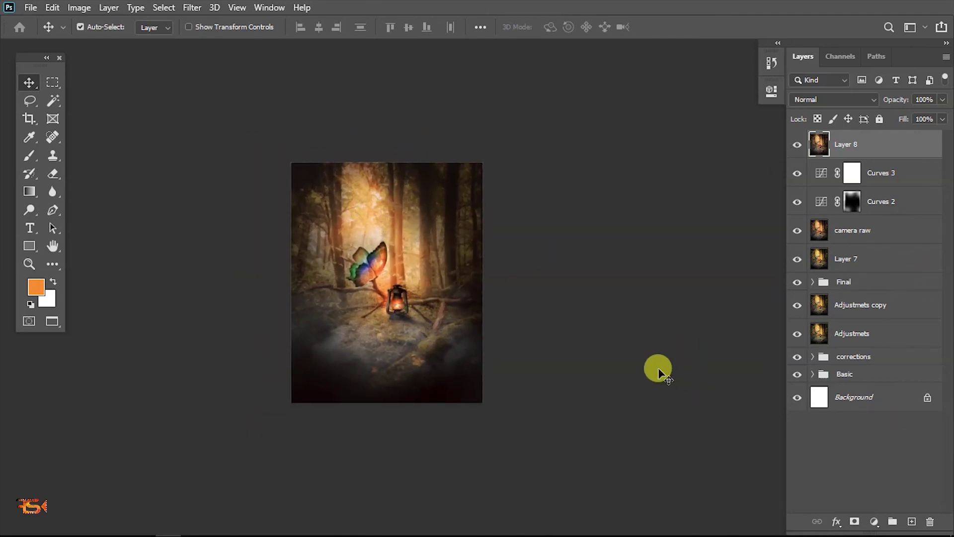
Group the layers from Curves 3 down to Adjustmets into a group named "finalize".
click(867, 176)
shift+click(863, 334)
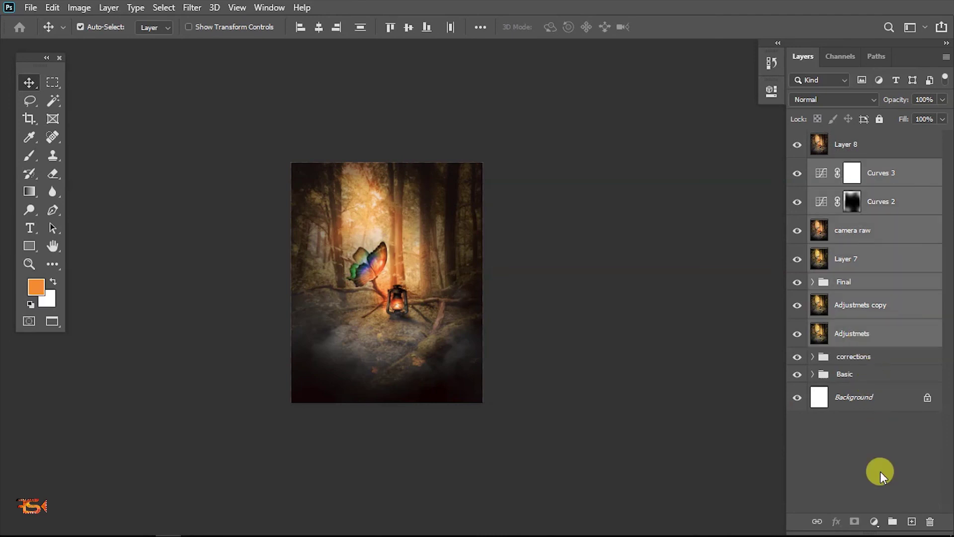
click(892, 521)
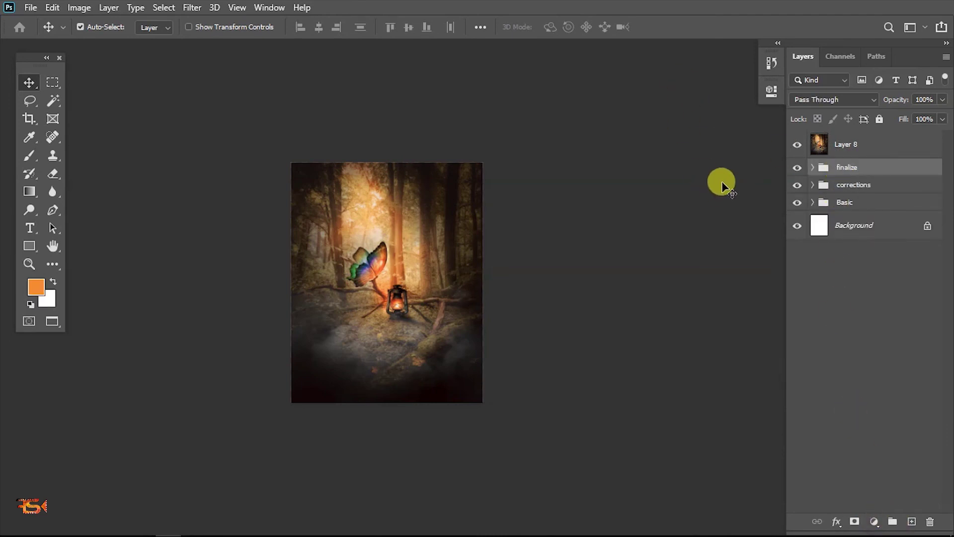
Select Layer 8 and apply a 4:5 (8:10) crop covering the whole image.
click(899, 144)
drag(412, 258, 449, 253)
scroll(419, 282, up, 1)
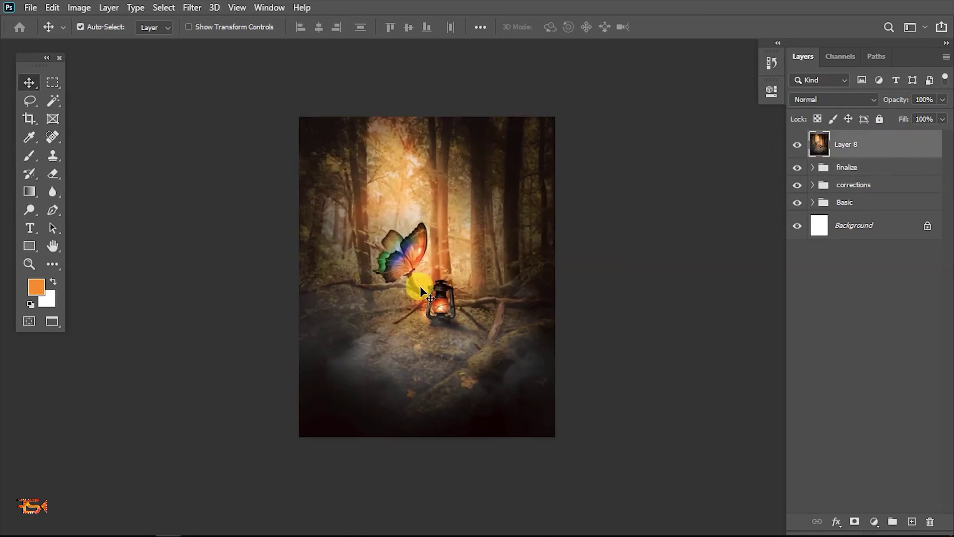
key(c)
click(471, 238)
key(Return)
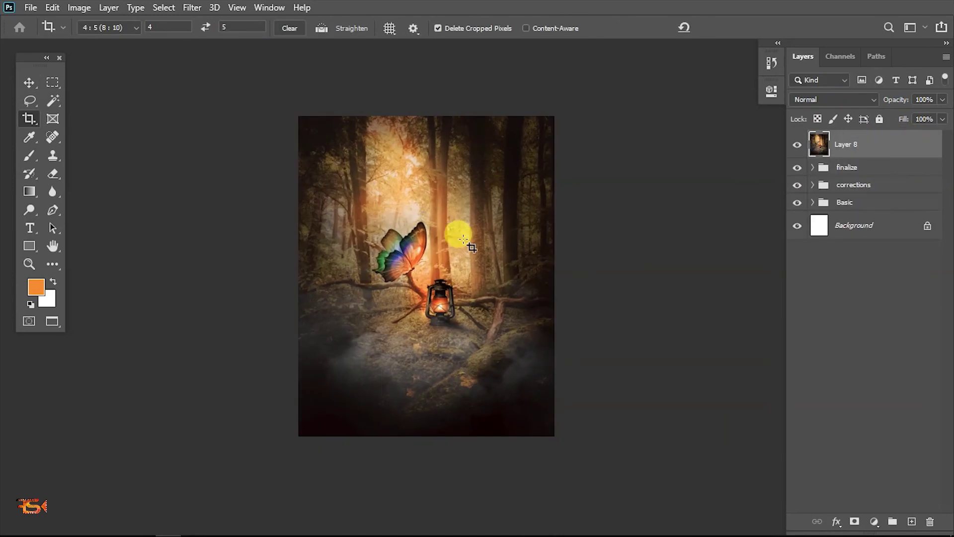
Place the eyesOpen logo file 20200101_200041 from the Instagram folder in File Explorer into the forest document.
key(v)
drag(451, 241, 411, 249)
scroll(393, 249, up, 2)
key(alt+Tab)
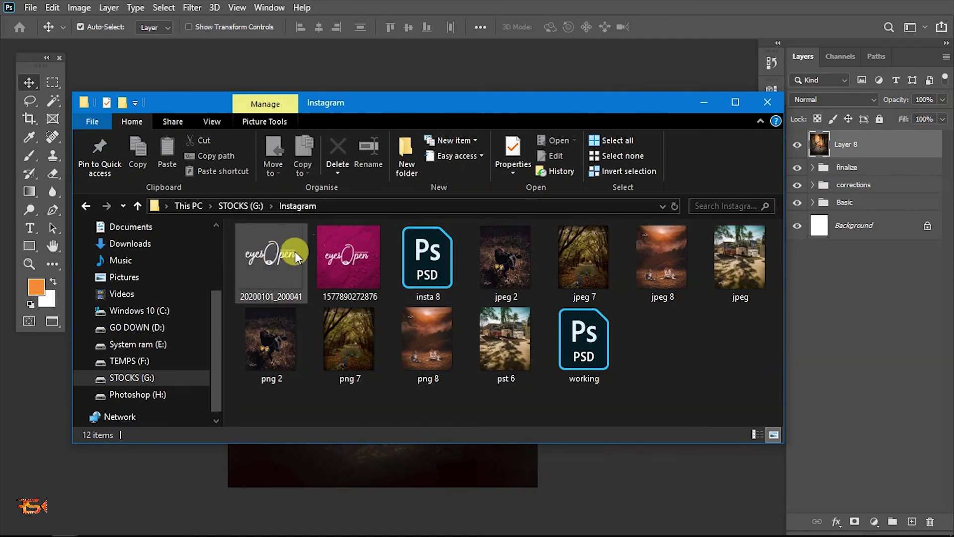
drag(276, 236, 348, 70)
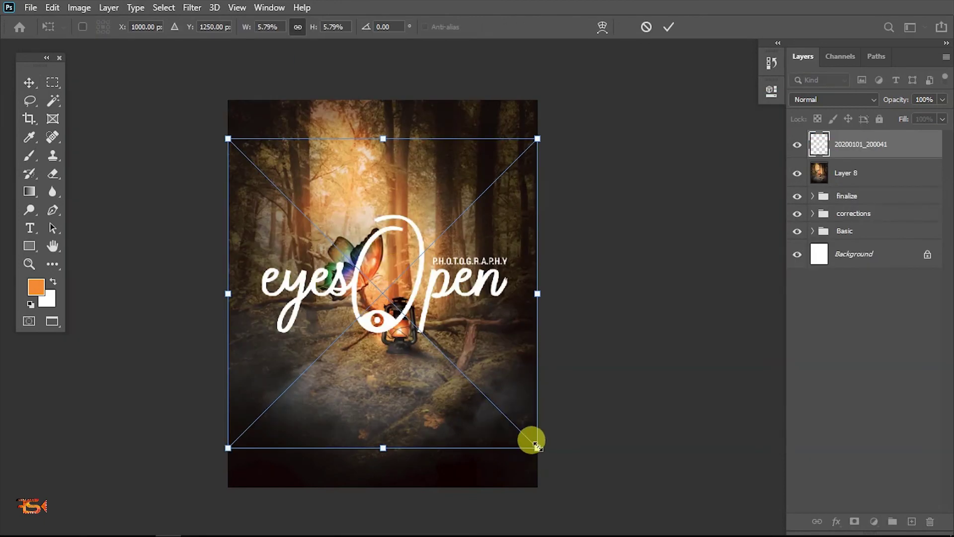
Scale the eyesOpen logo down to about 0.89% and set it in the lower-left corner of the picture as a watermark.
drag(534, 442, 285, 458)
key(Return)
key(Return)
key(ctrl+t)
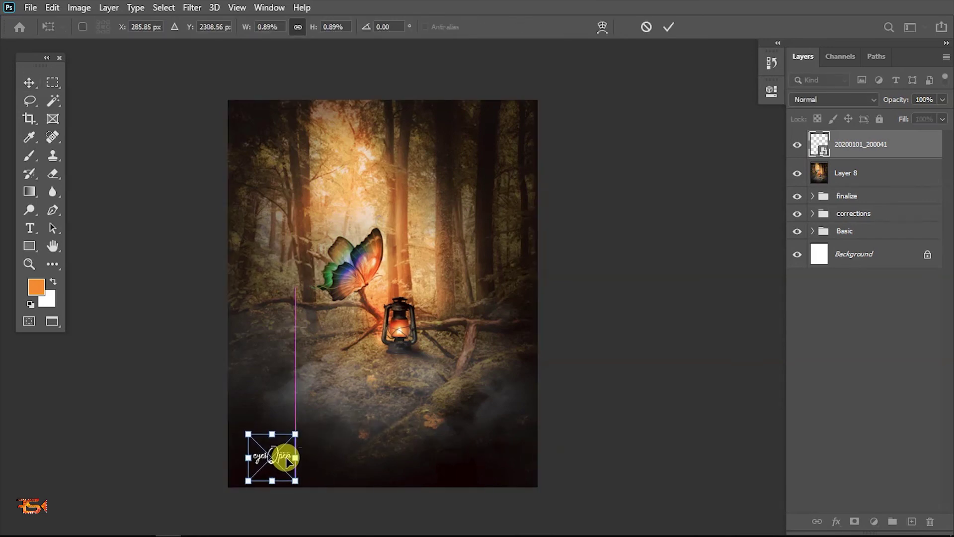
key(Return)
scroll(298, 457, down, 2)
scroll(298, 457, up, 1)
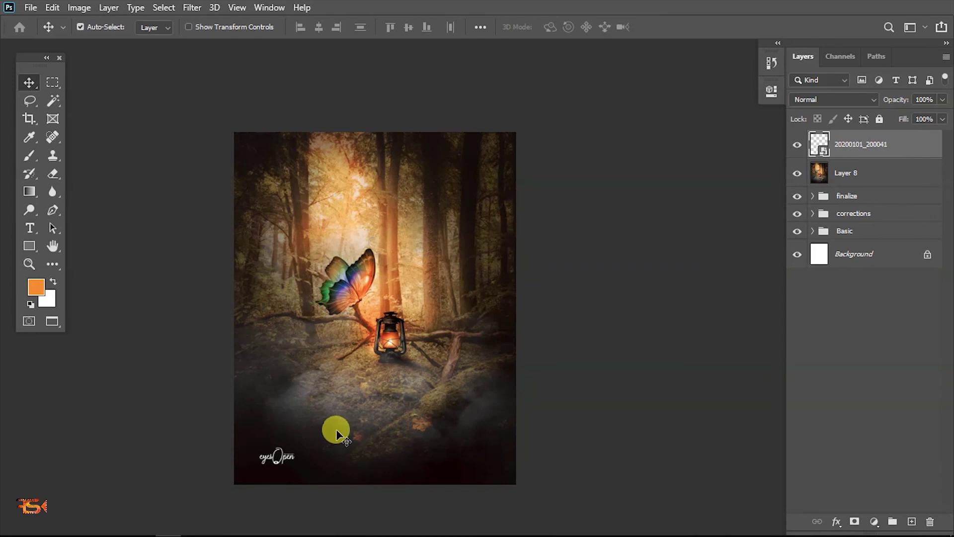
scroll(277, 277, down, 1)
Save the image on the computer in the Instagram folder as a PNG named "Post 9".
key(ctrl+s)
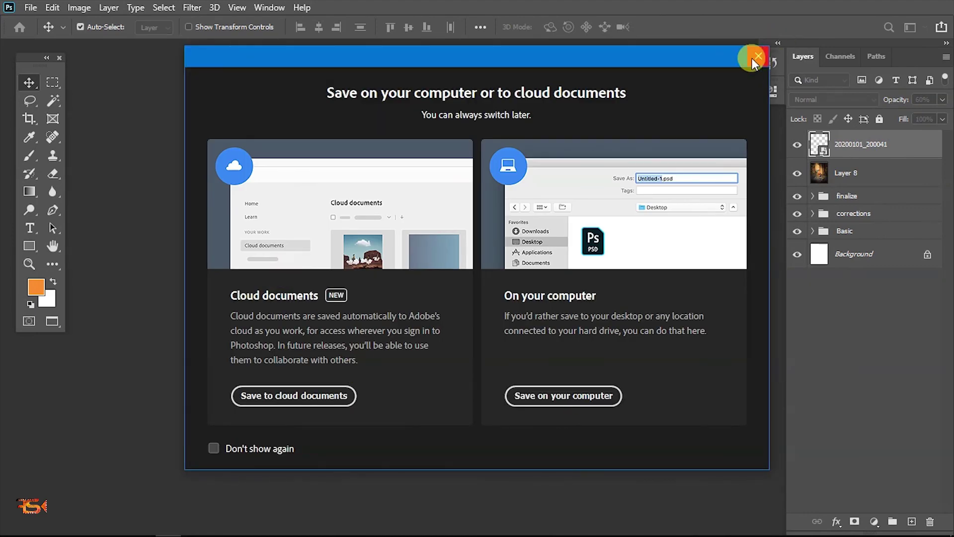
click(571, 396)
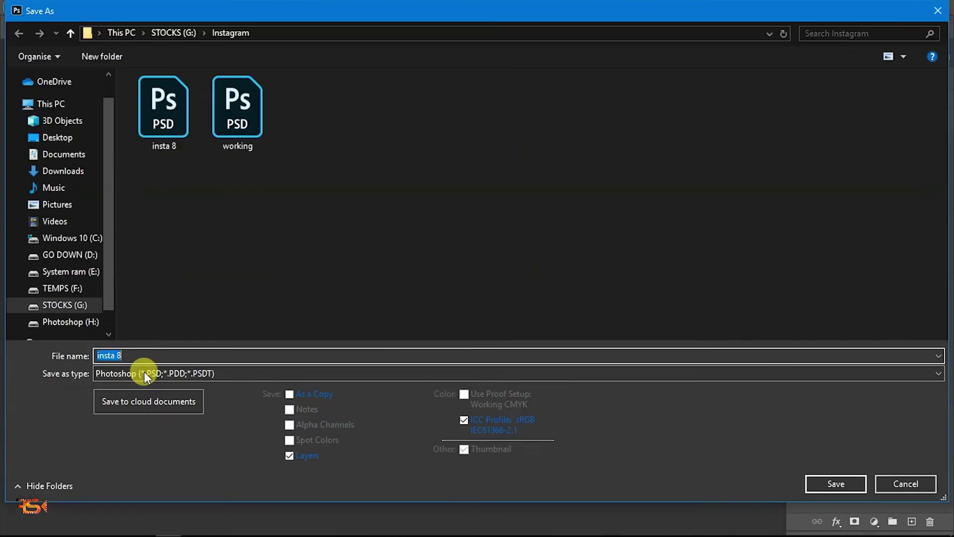
text(insta9)
double_click(115, 354)
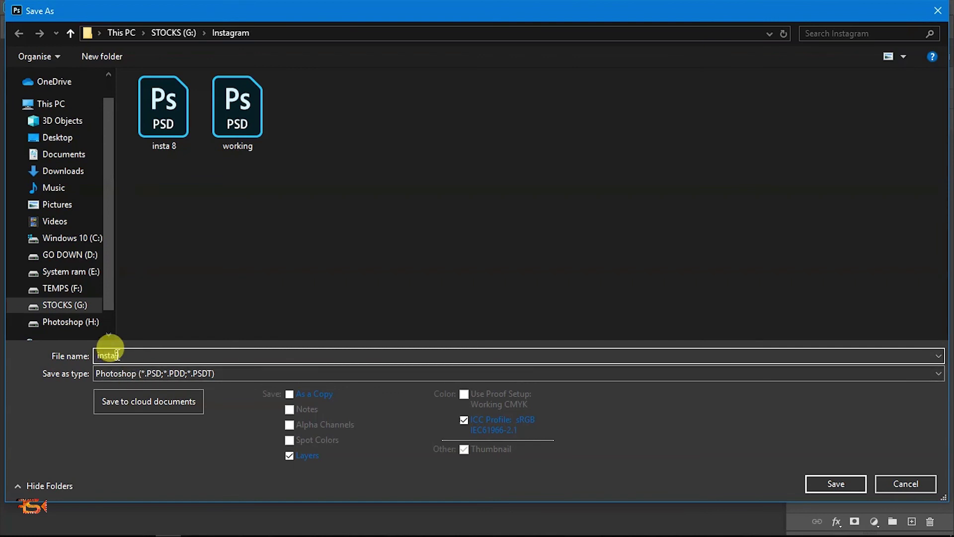
drag(113, 354, 116, 354)
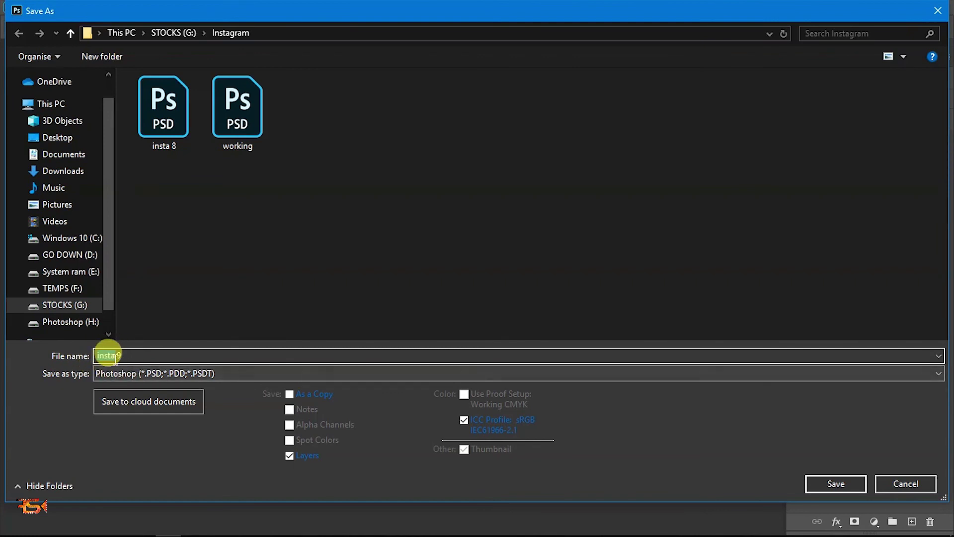
text(Post)
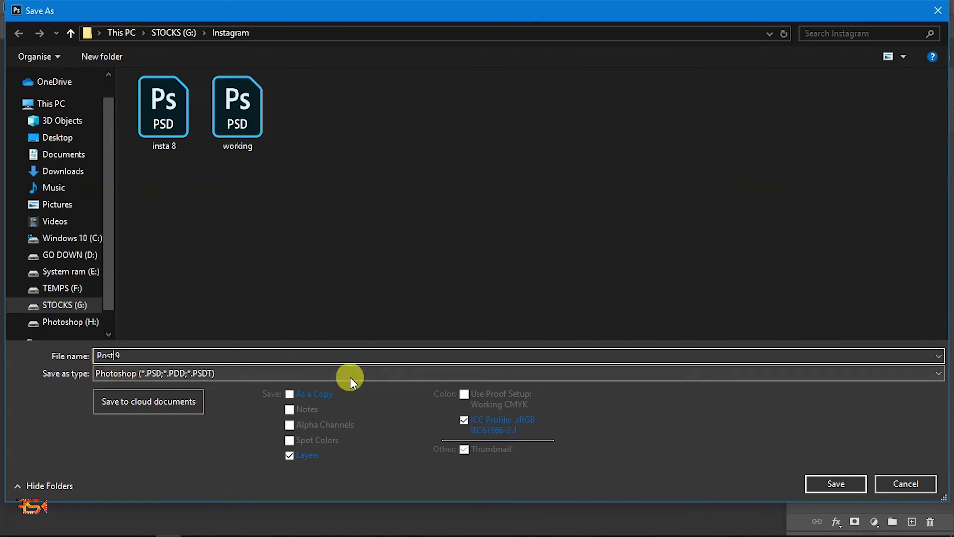
click(216, 372)
click(162, 318)
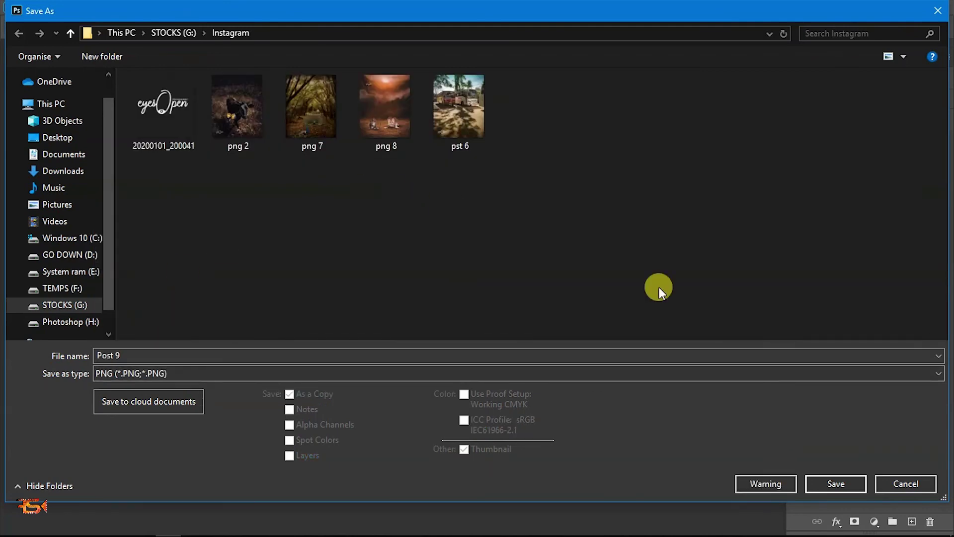
click(835, 483)
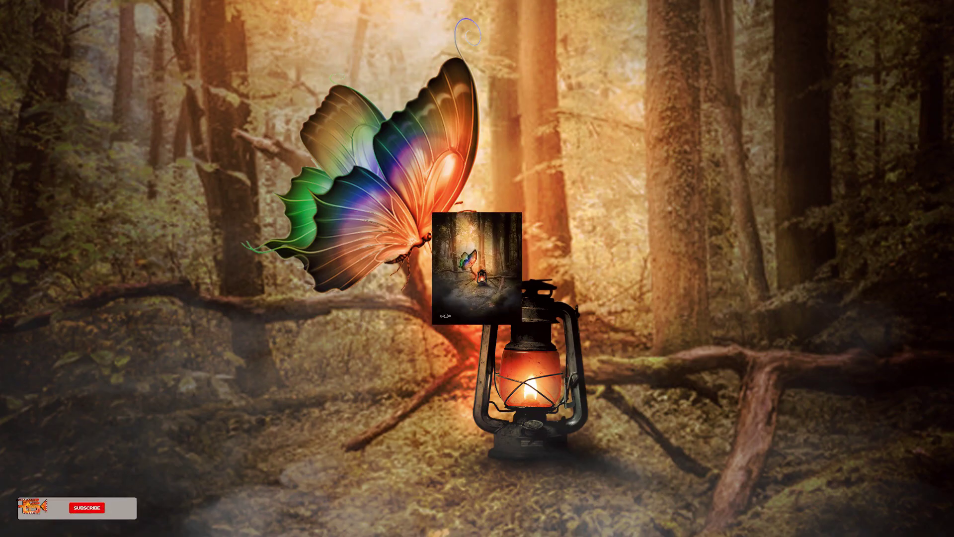